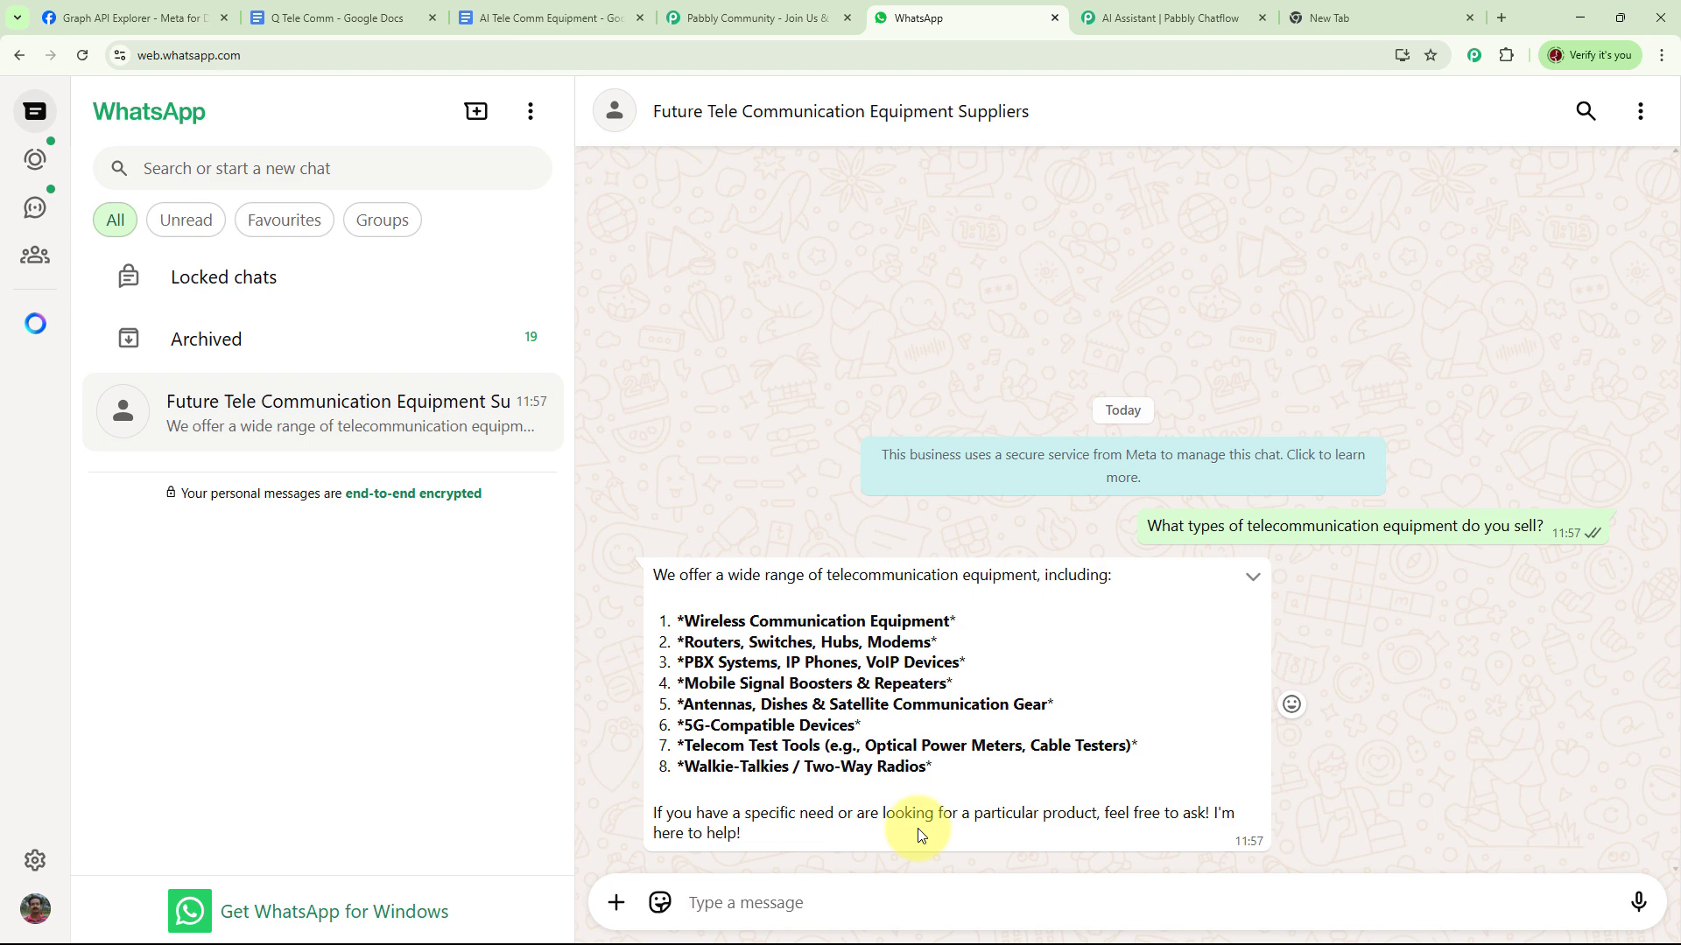
Send the Future Tele Communication Equipment Suppliers chat two questions: "Do you offer delivery services?" and "Do you provide installation services?".
type("Do you offer delivery services?")
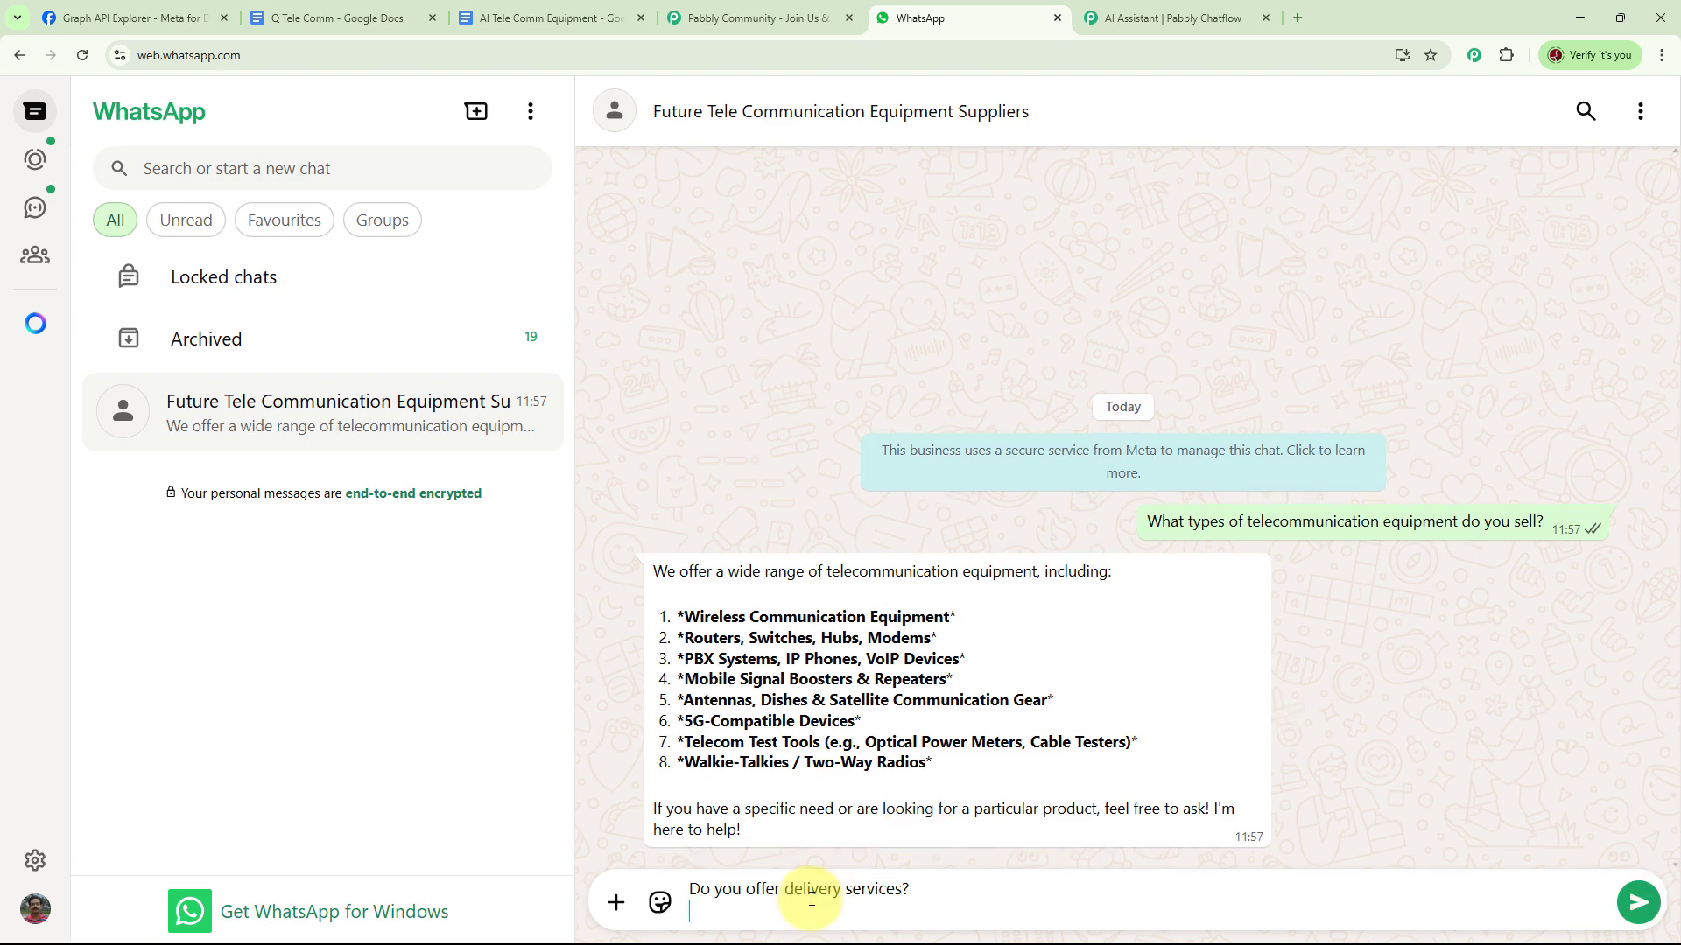
key("Return")
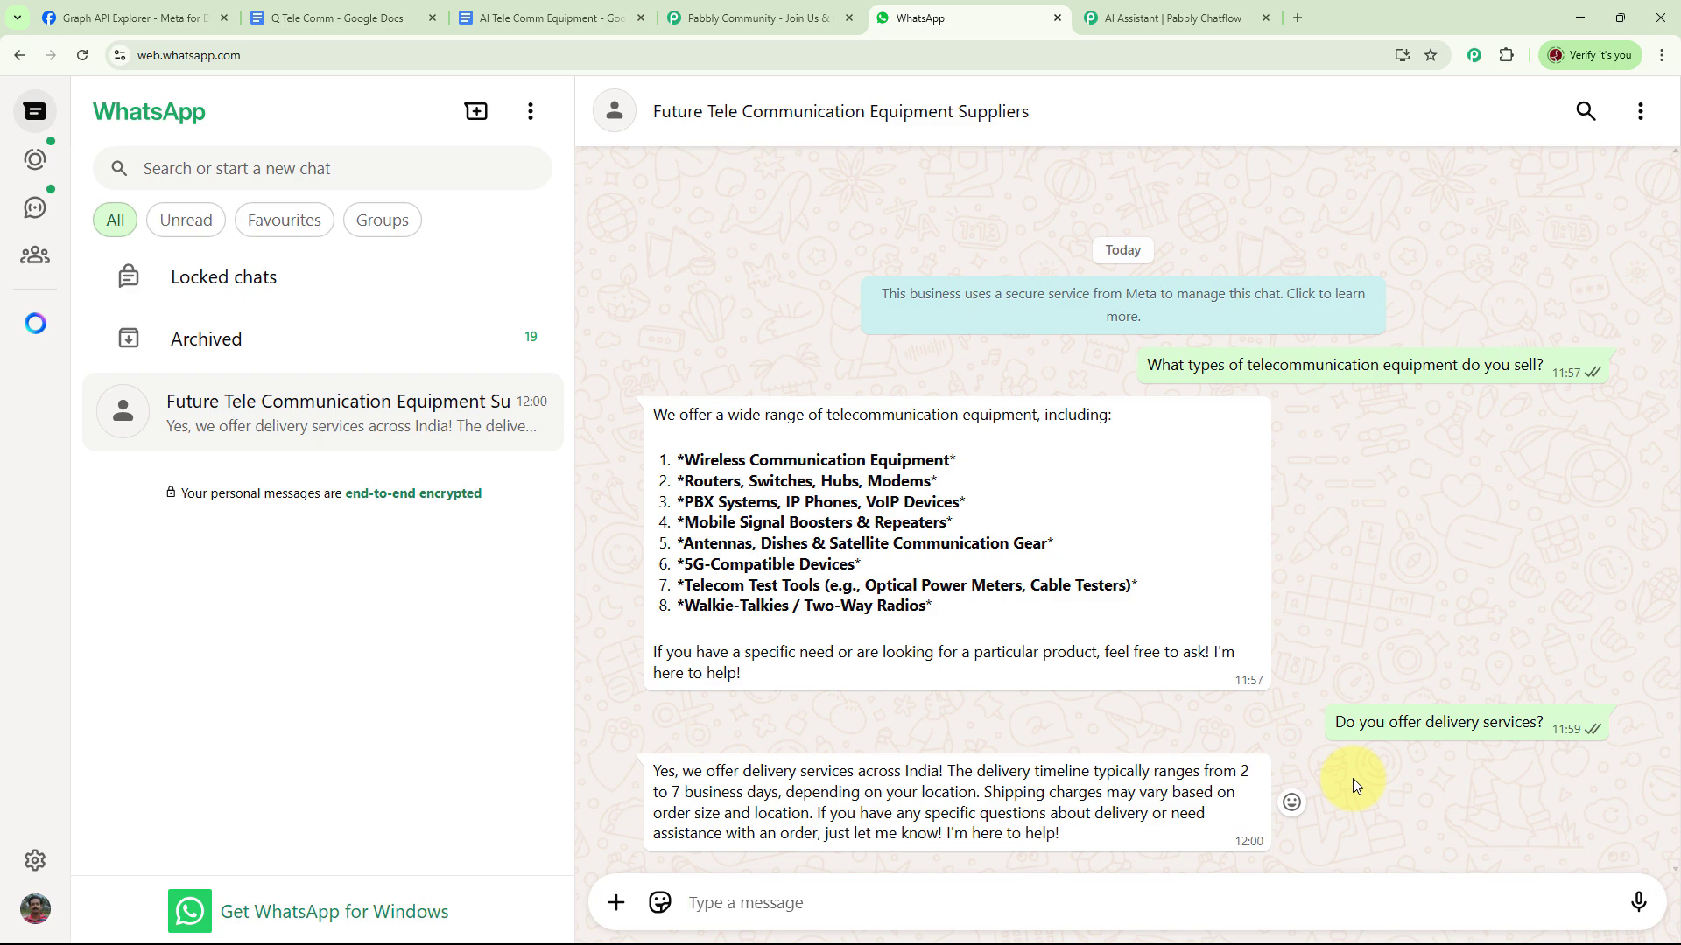
type("Do you provide installation services?")
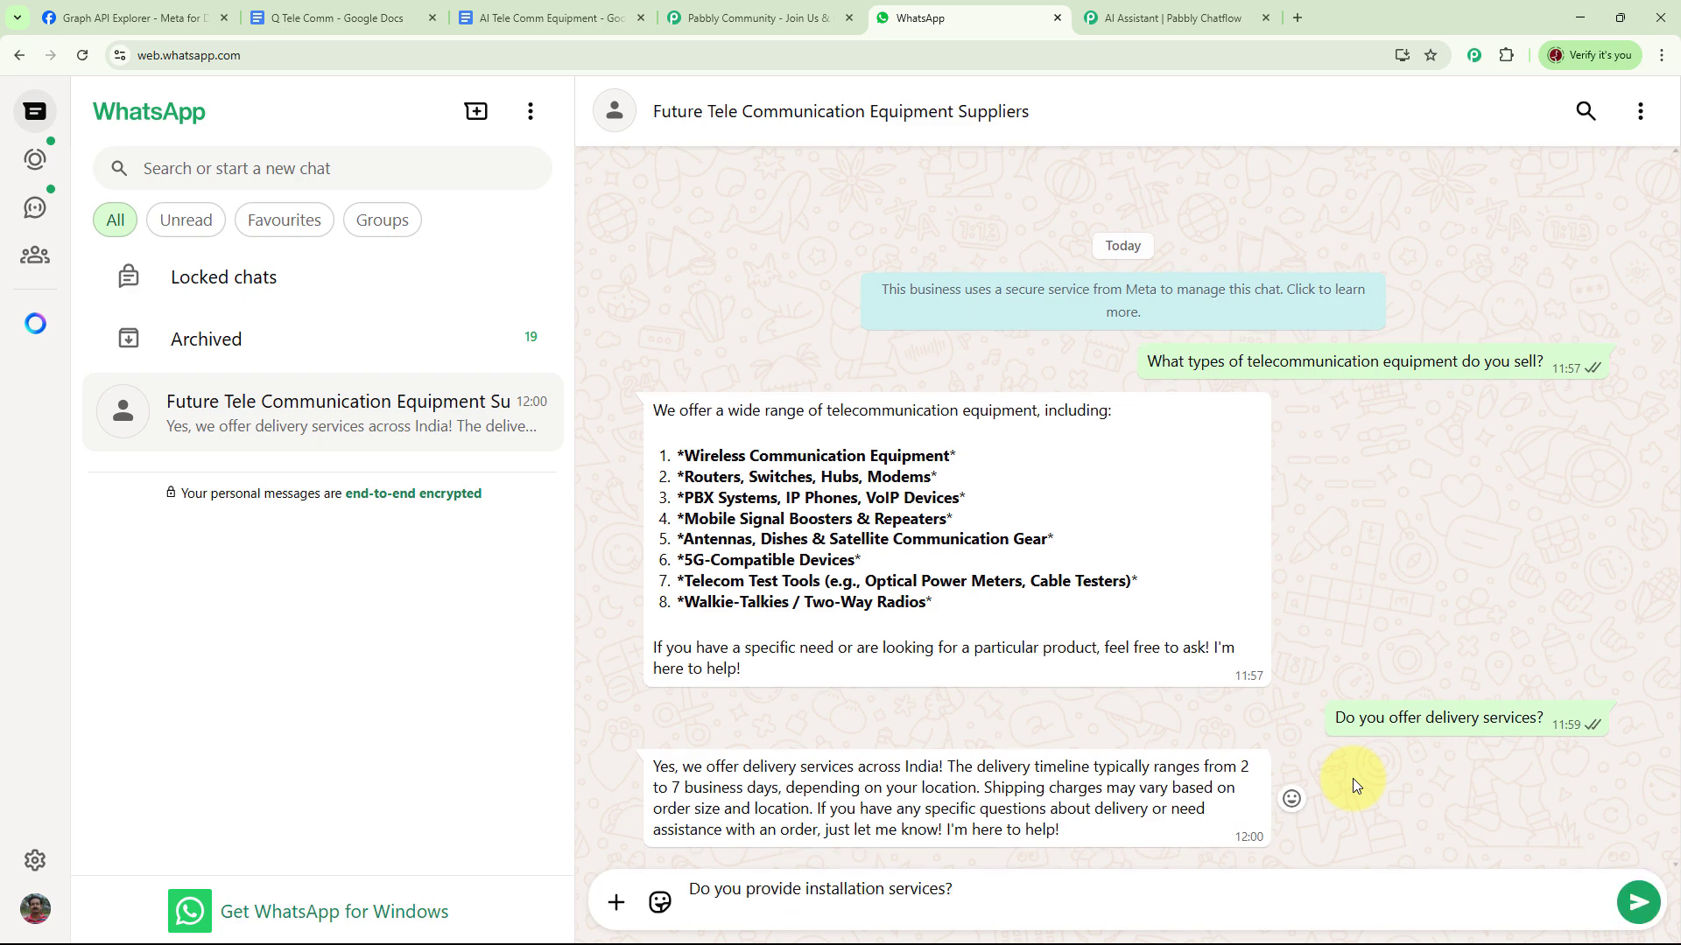
key("Return")
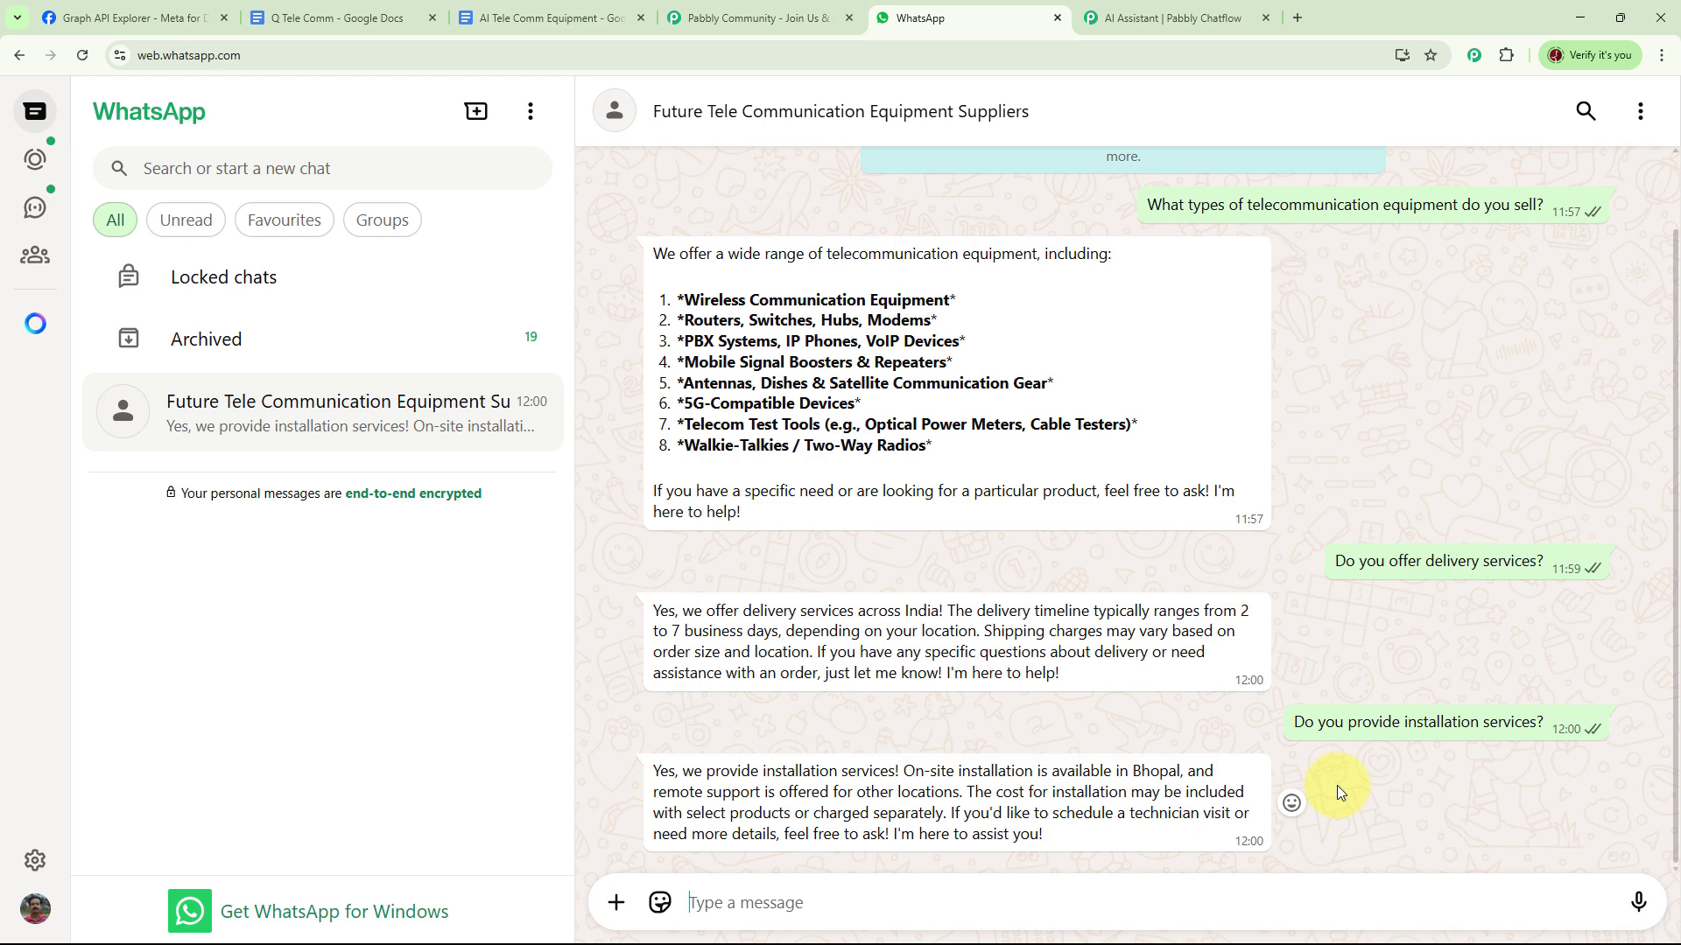
Send the supplier chat the questions "Can I exchange a product if it is defective?" and "Who bears the return shipping cost?".
type("Can I exchange a product if it is defective?")
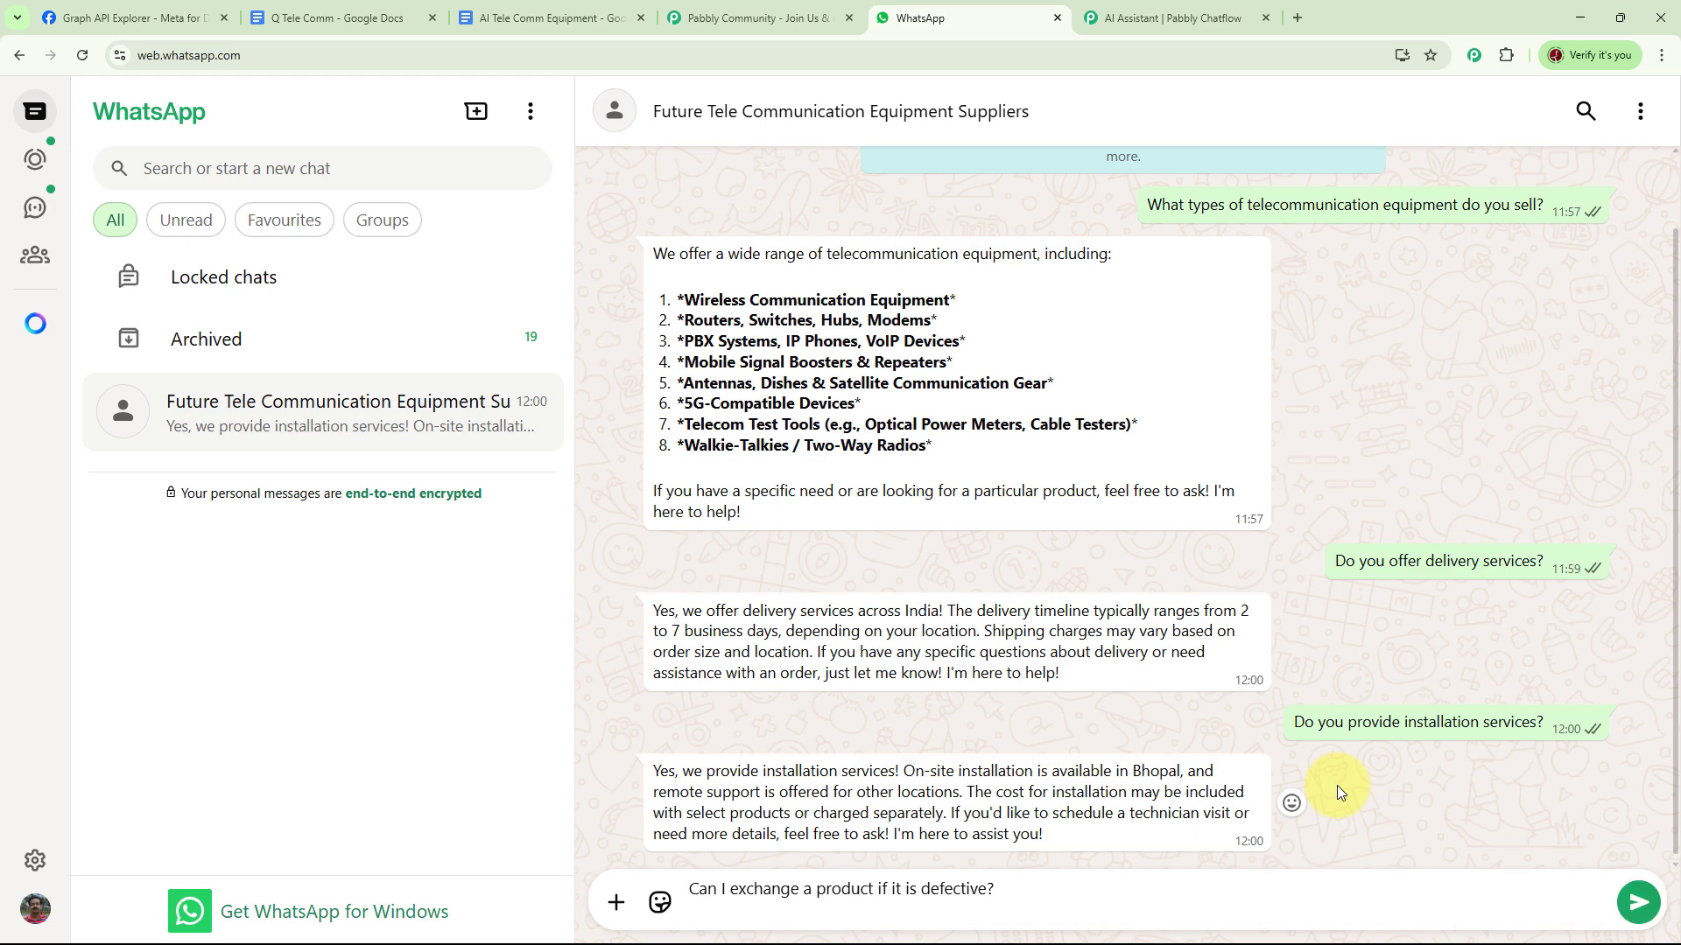
key("Return")
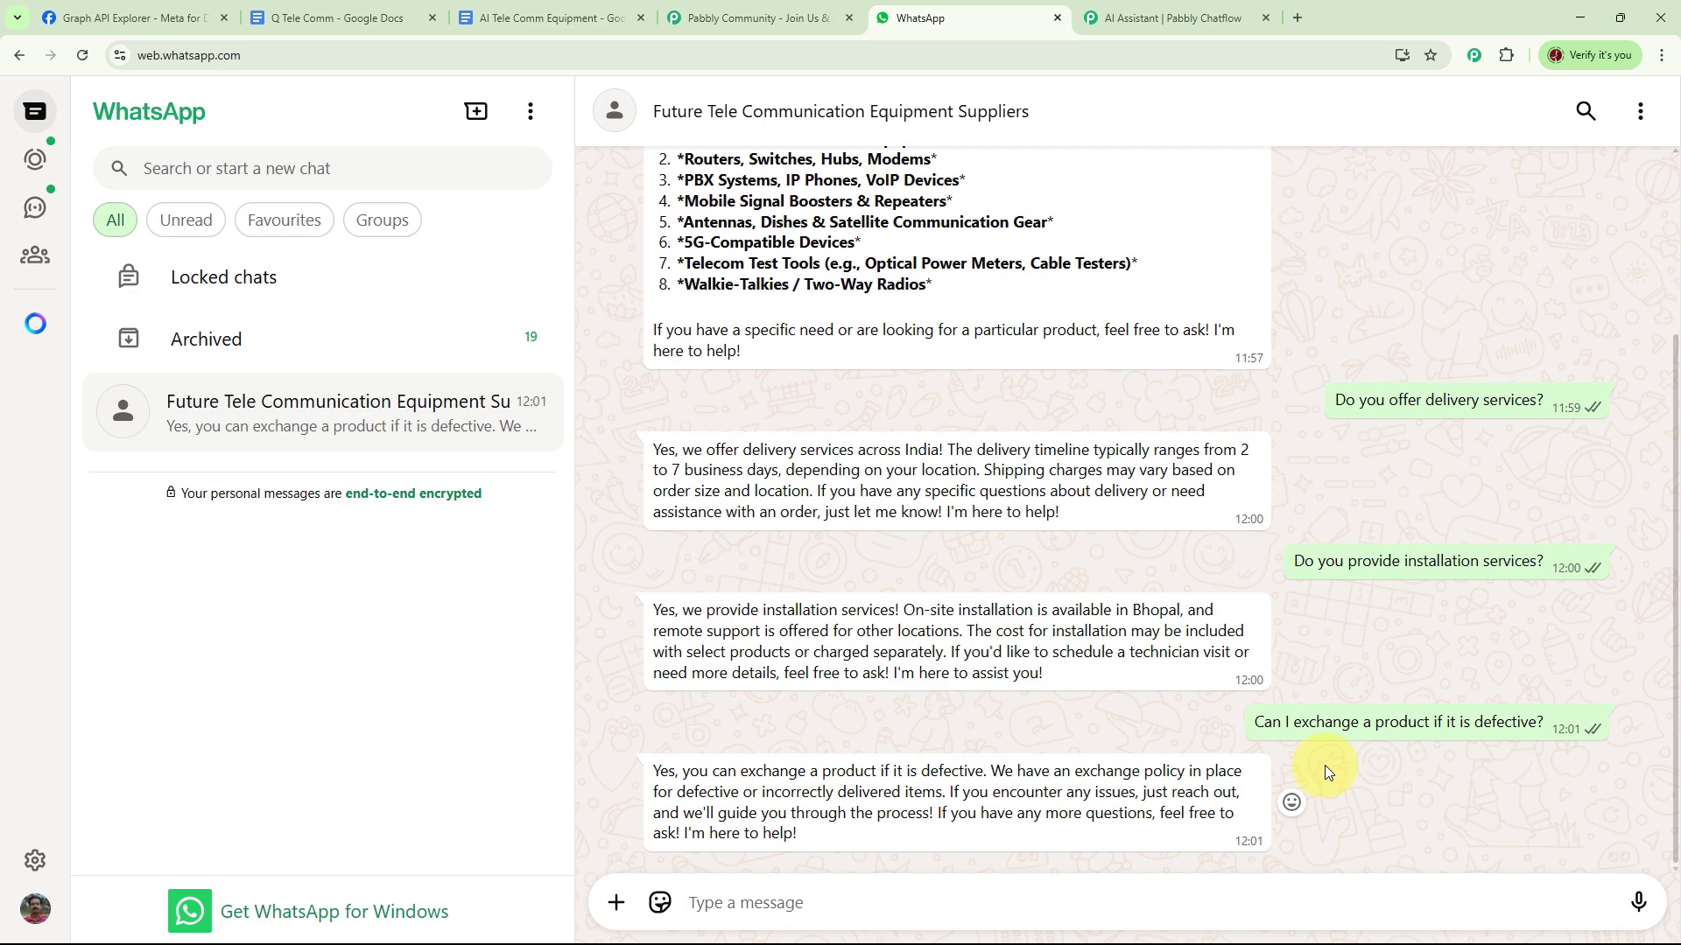
type("Who bears the return shipping cost?")
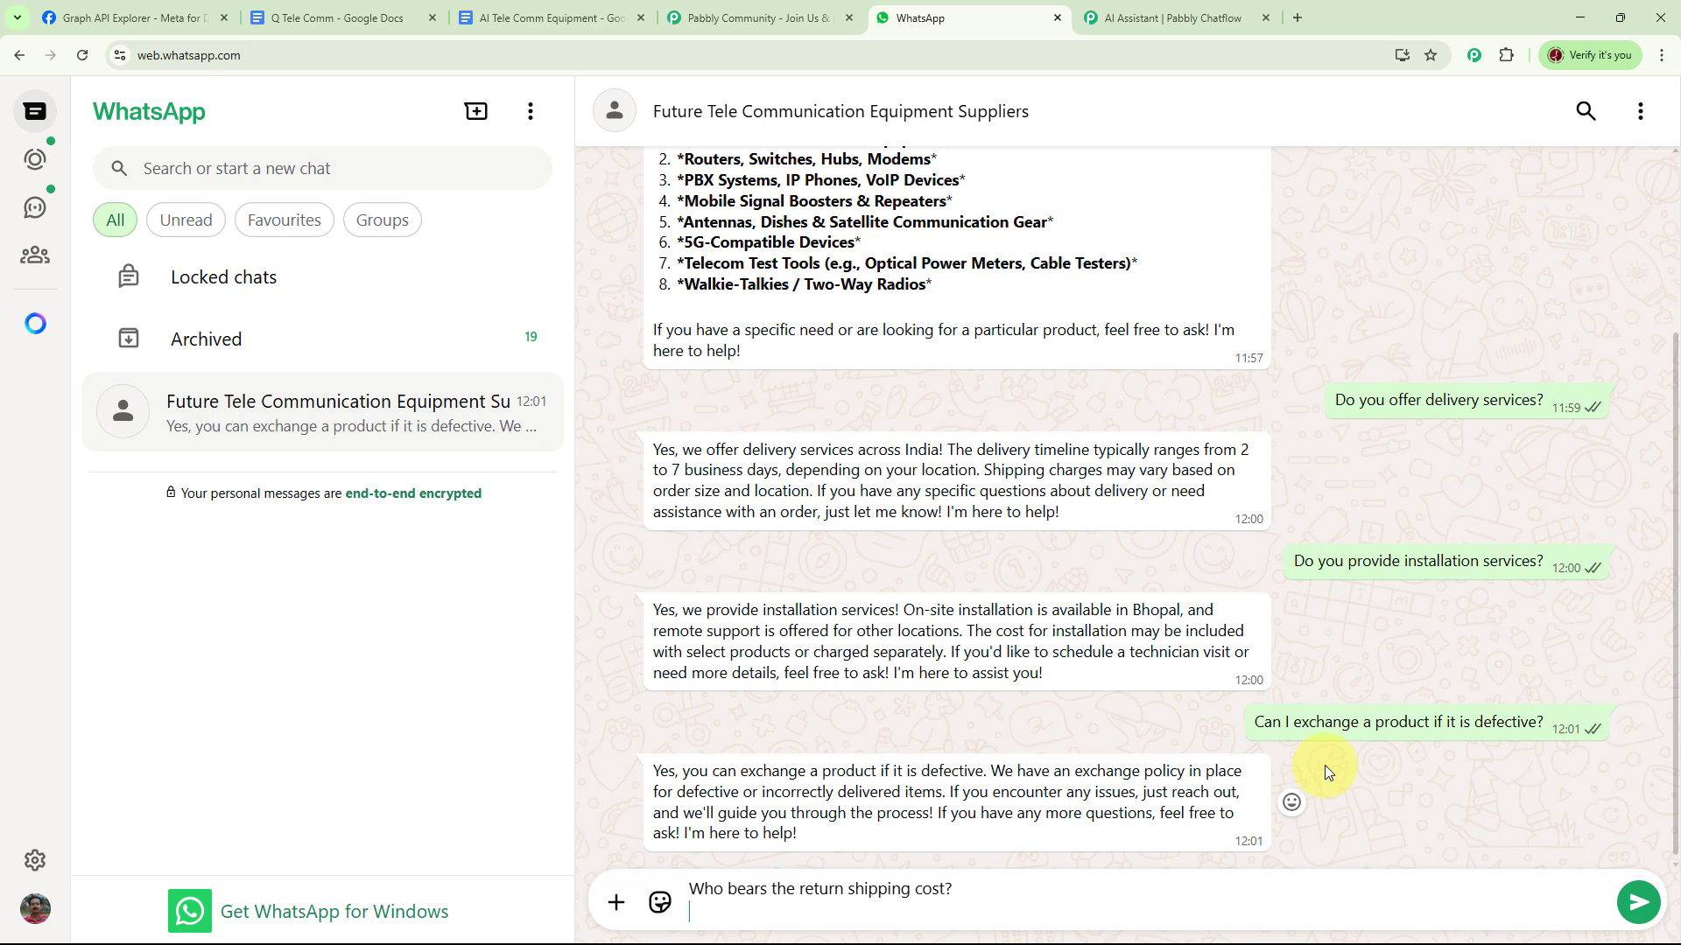
key("Return")
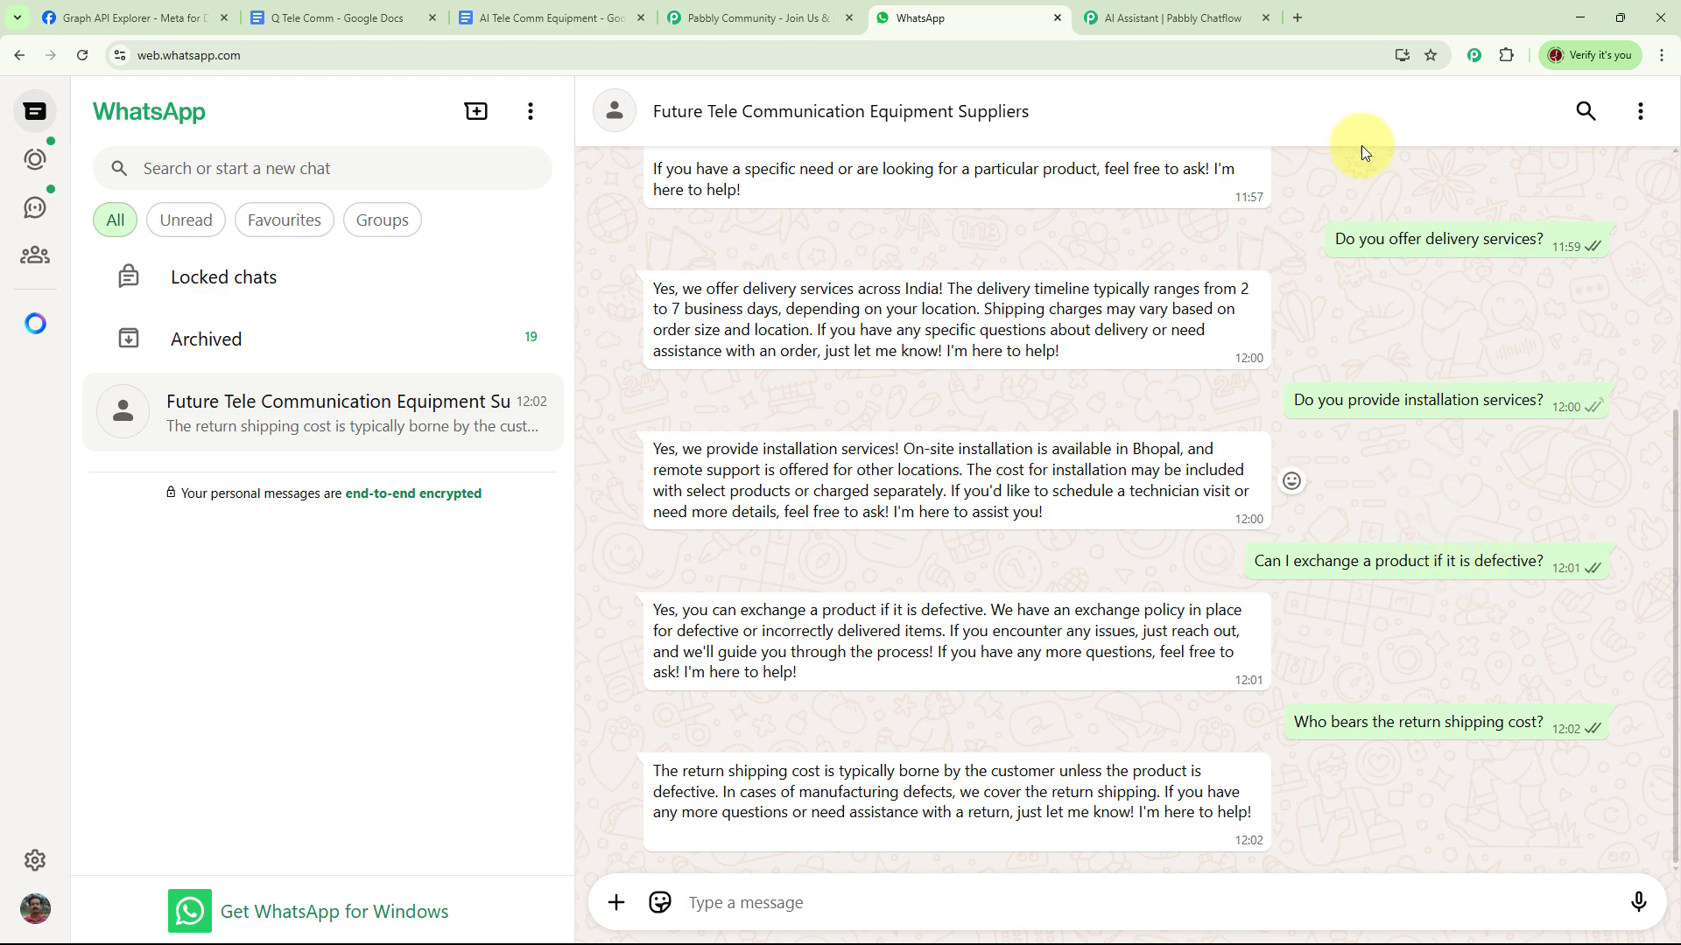
Open pabbly.com/chatflow in a new browser tab.
left_click(1298, 18)
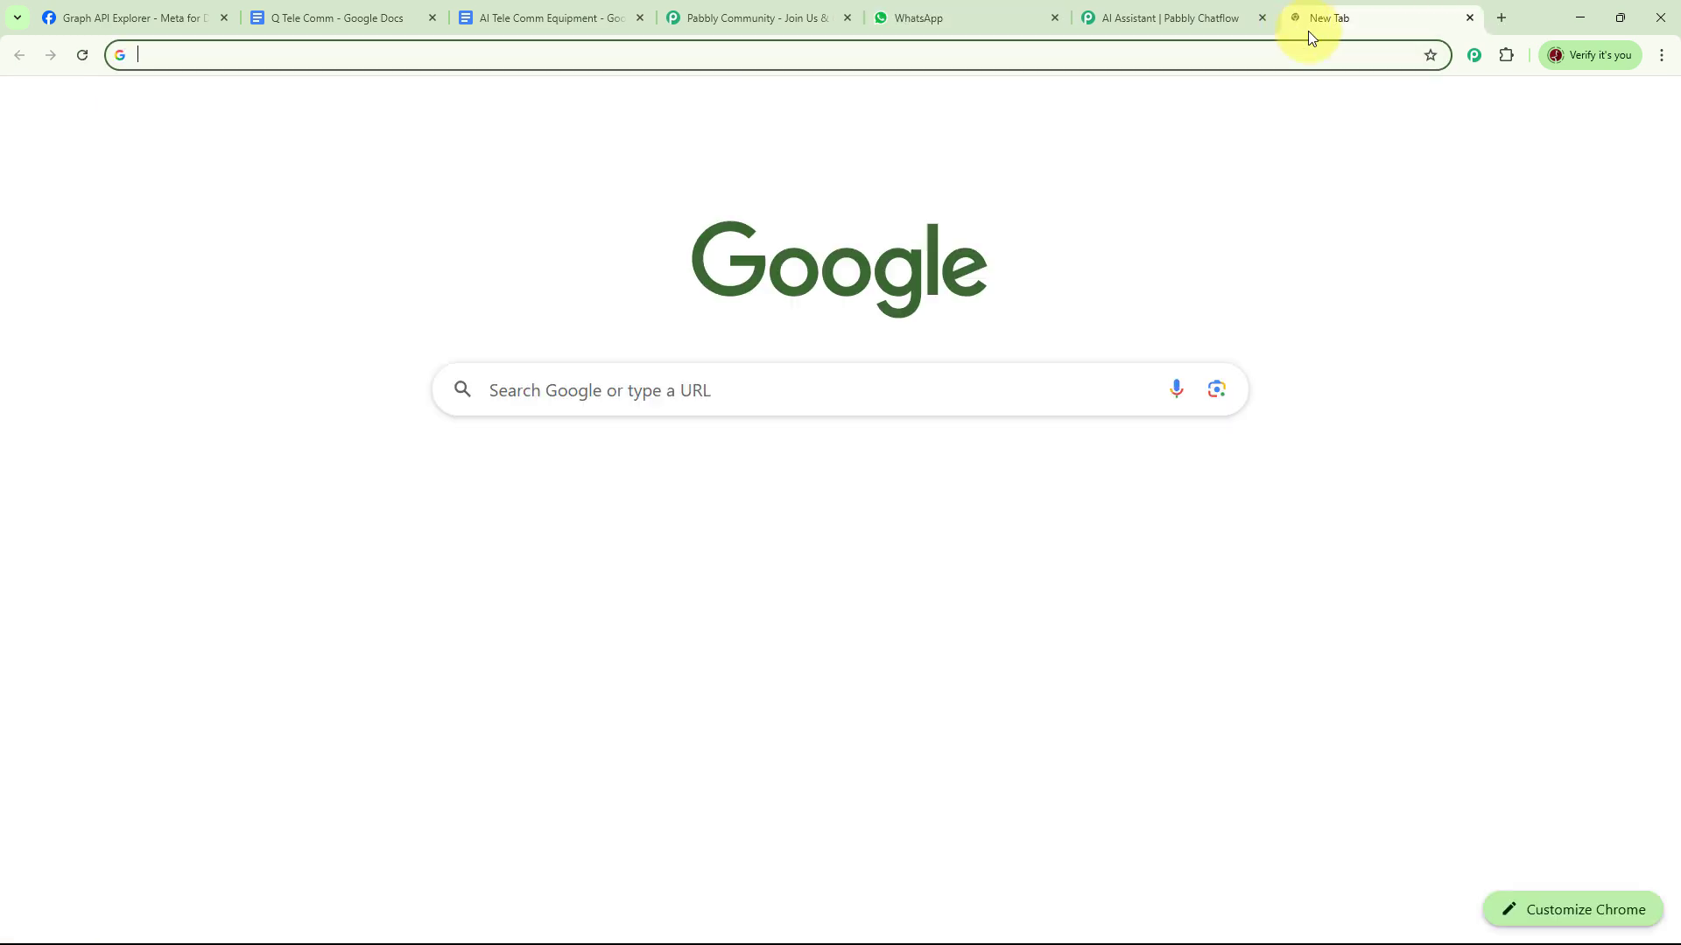
left_click(838, 54)
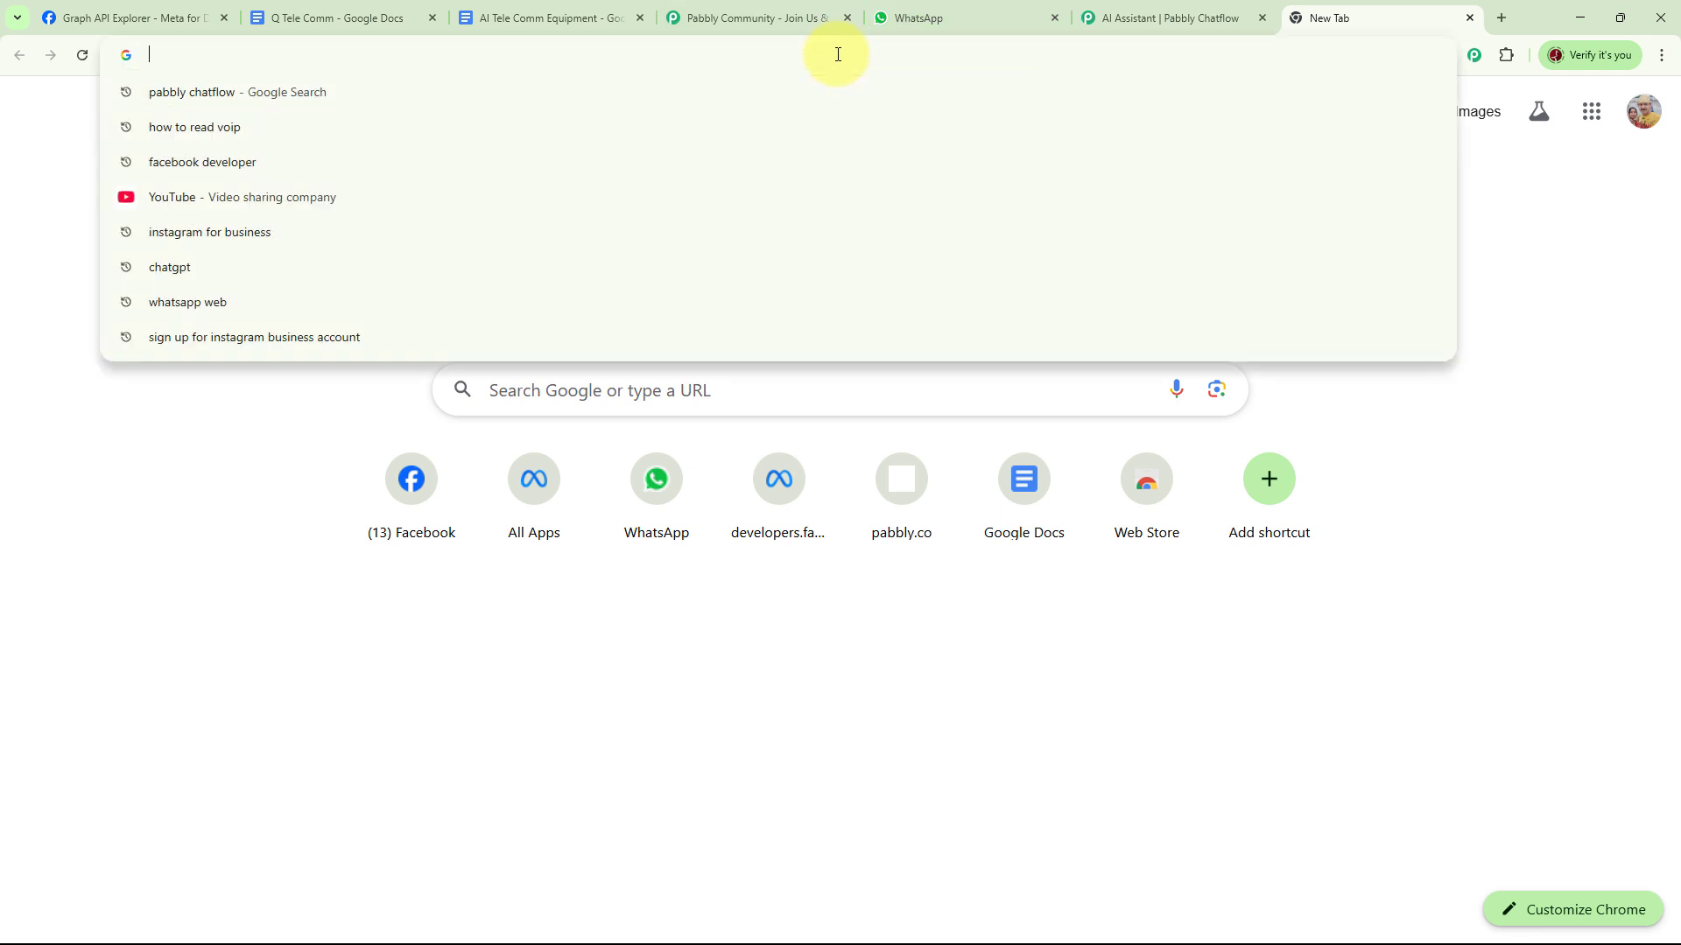
type("pabb")
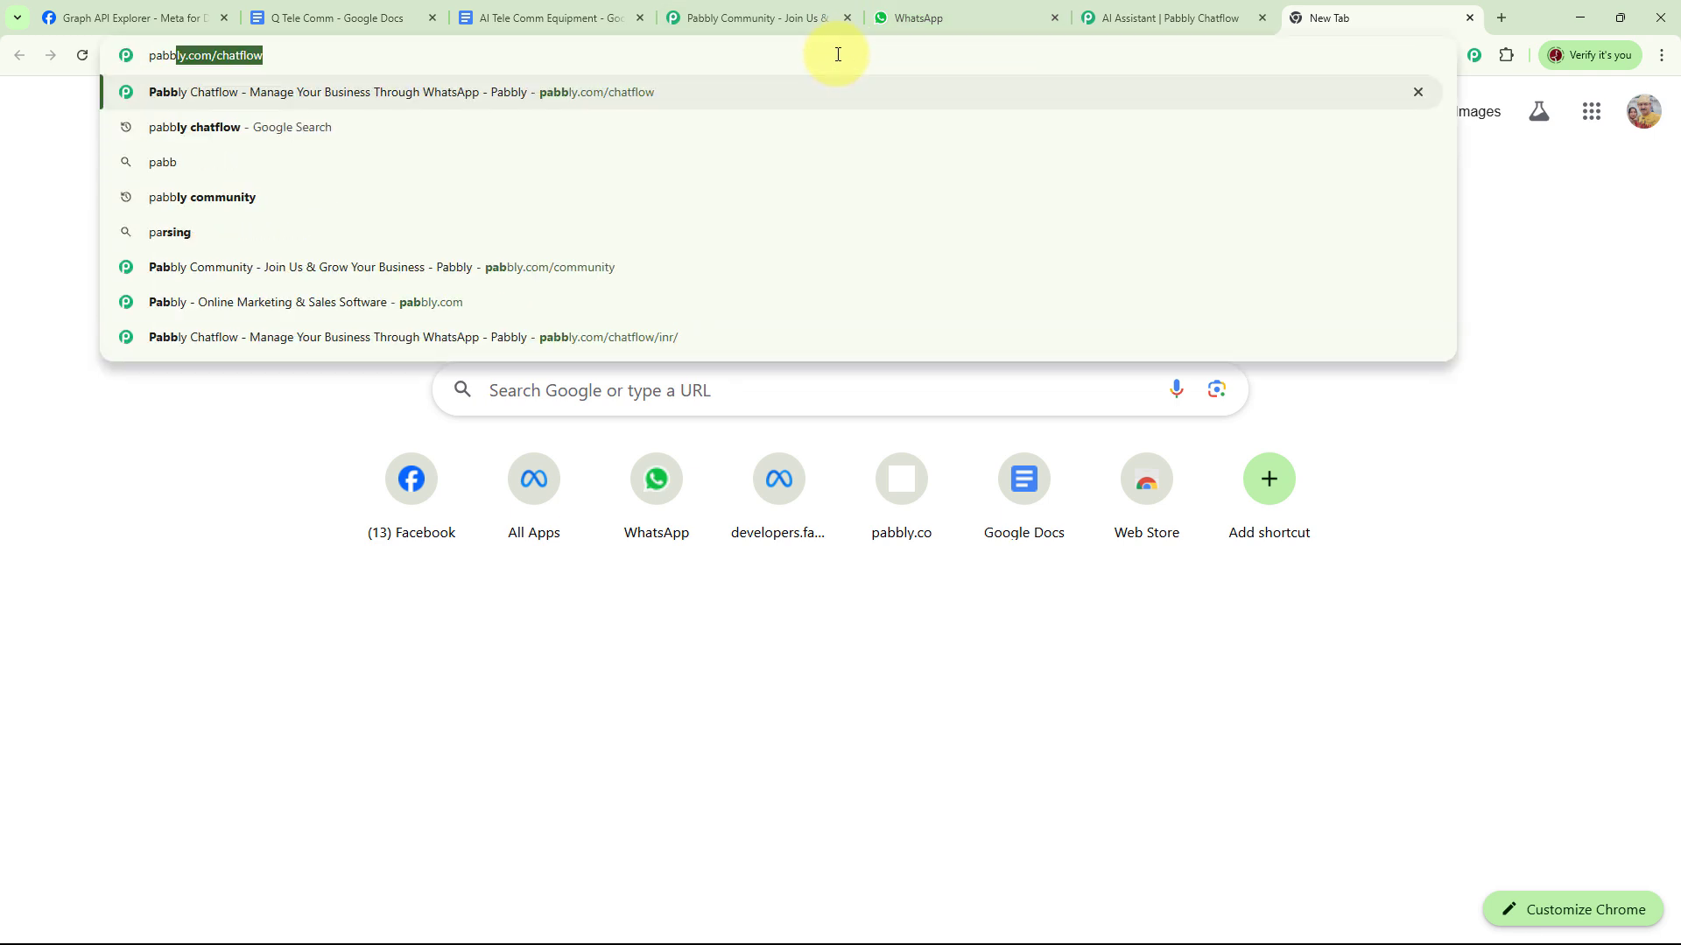
type("ly.co")
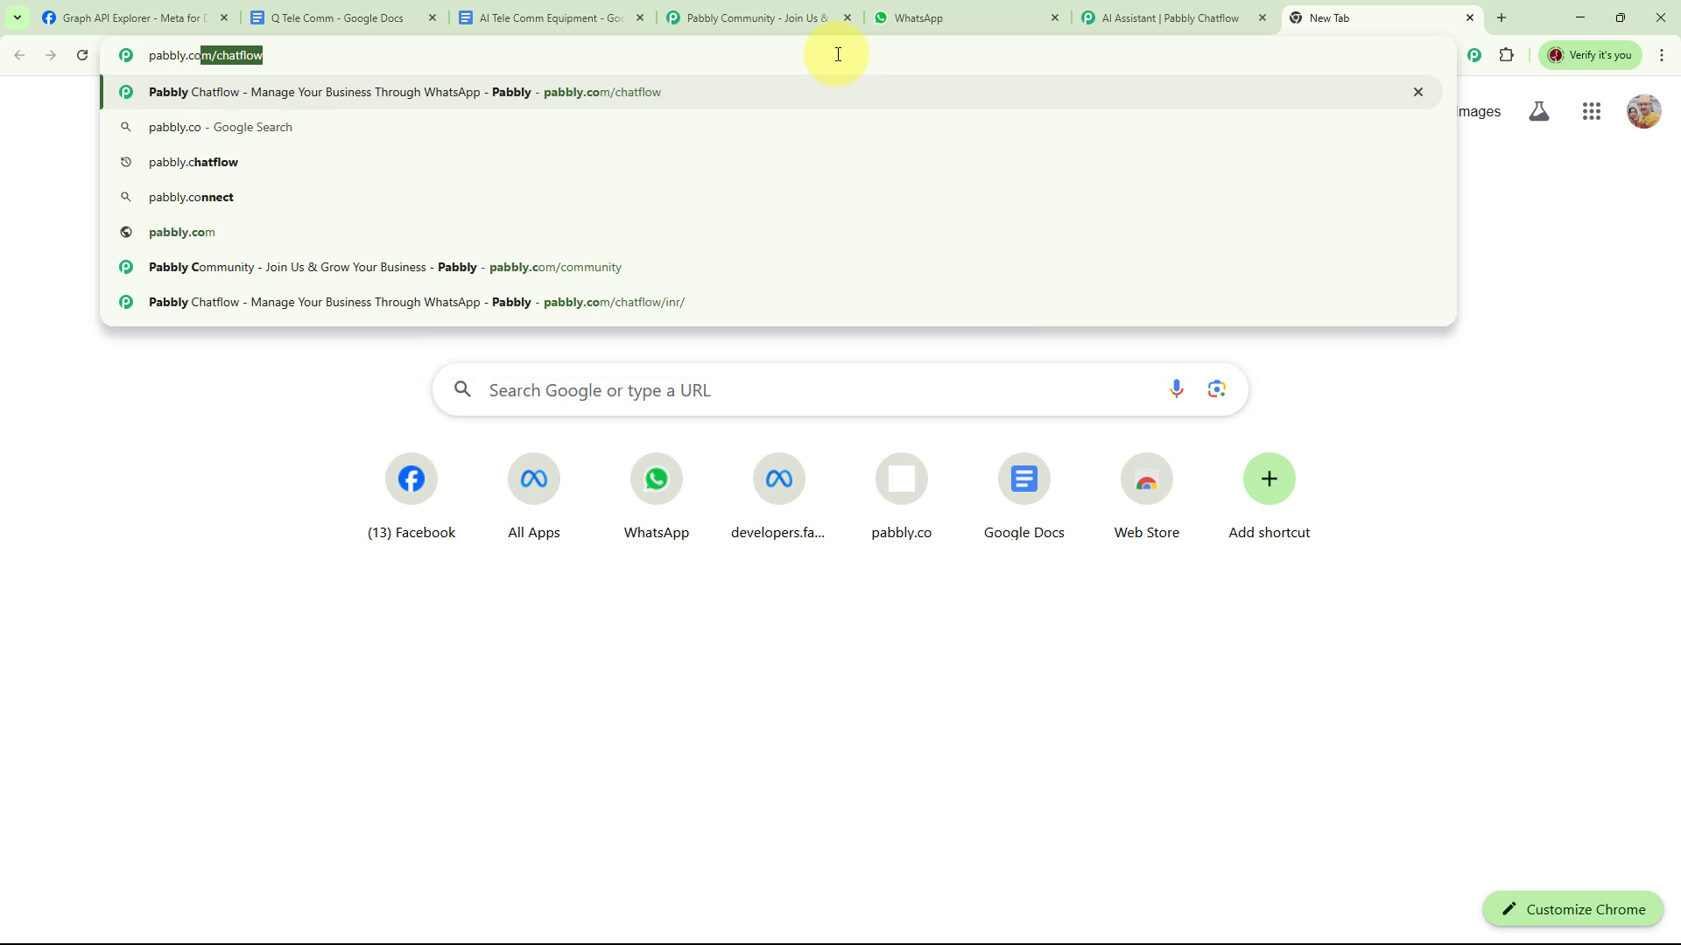
type("m/chat")
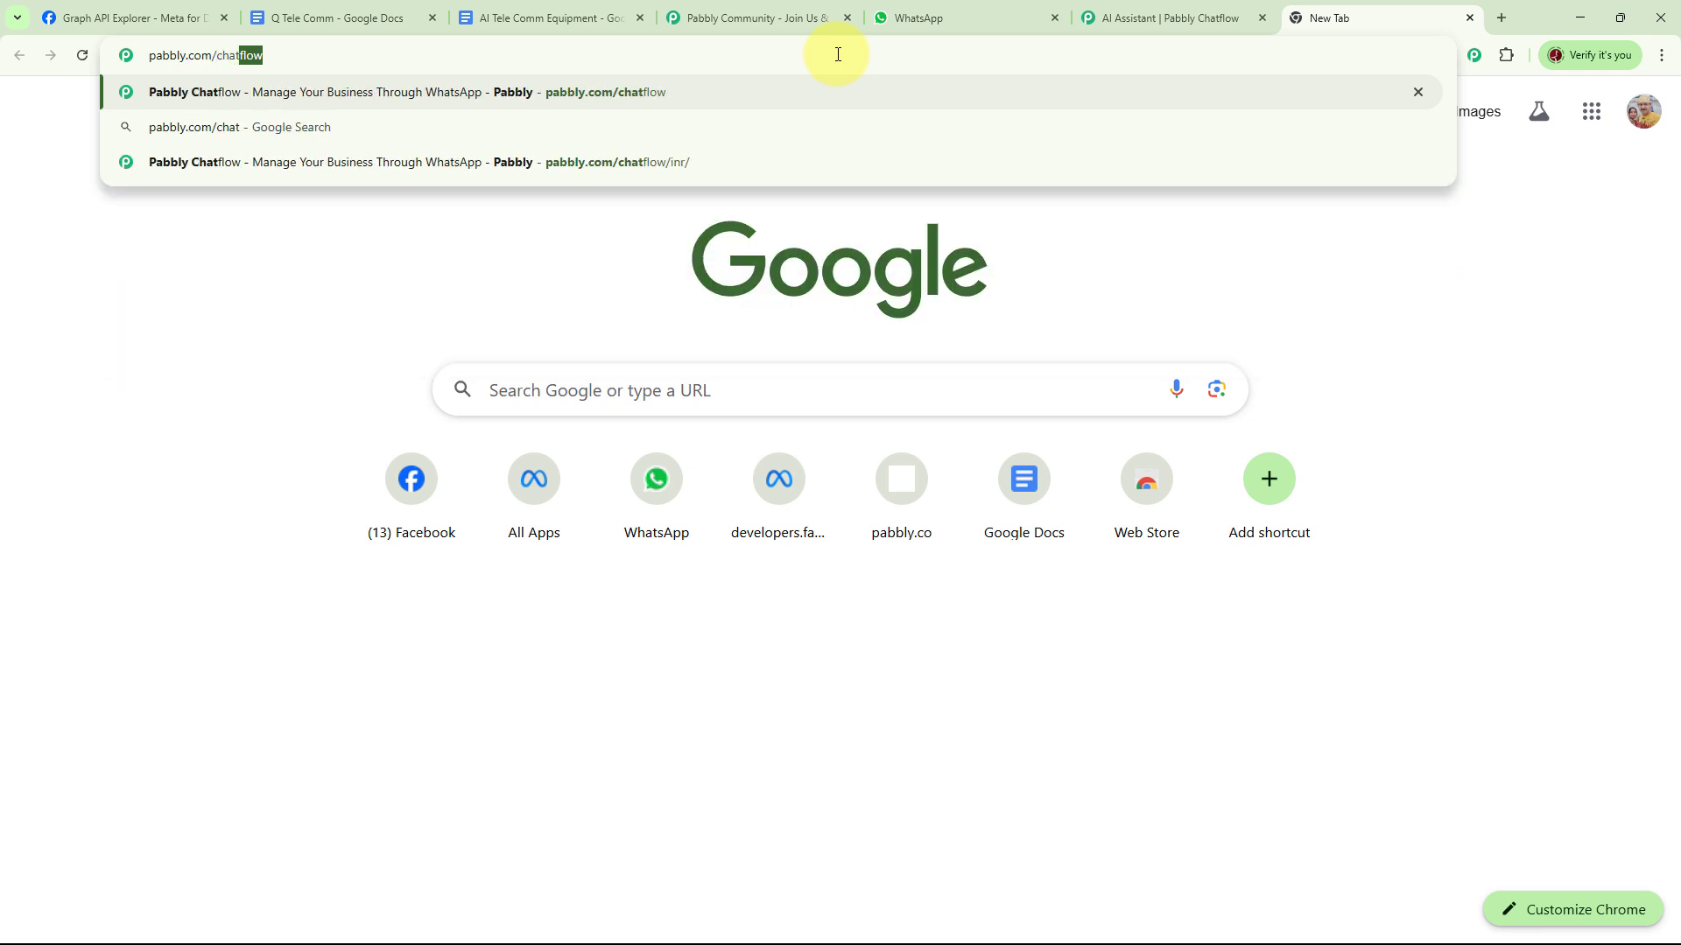
type("flow")
key("Return")
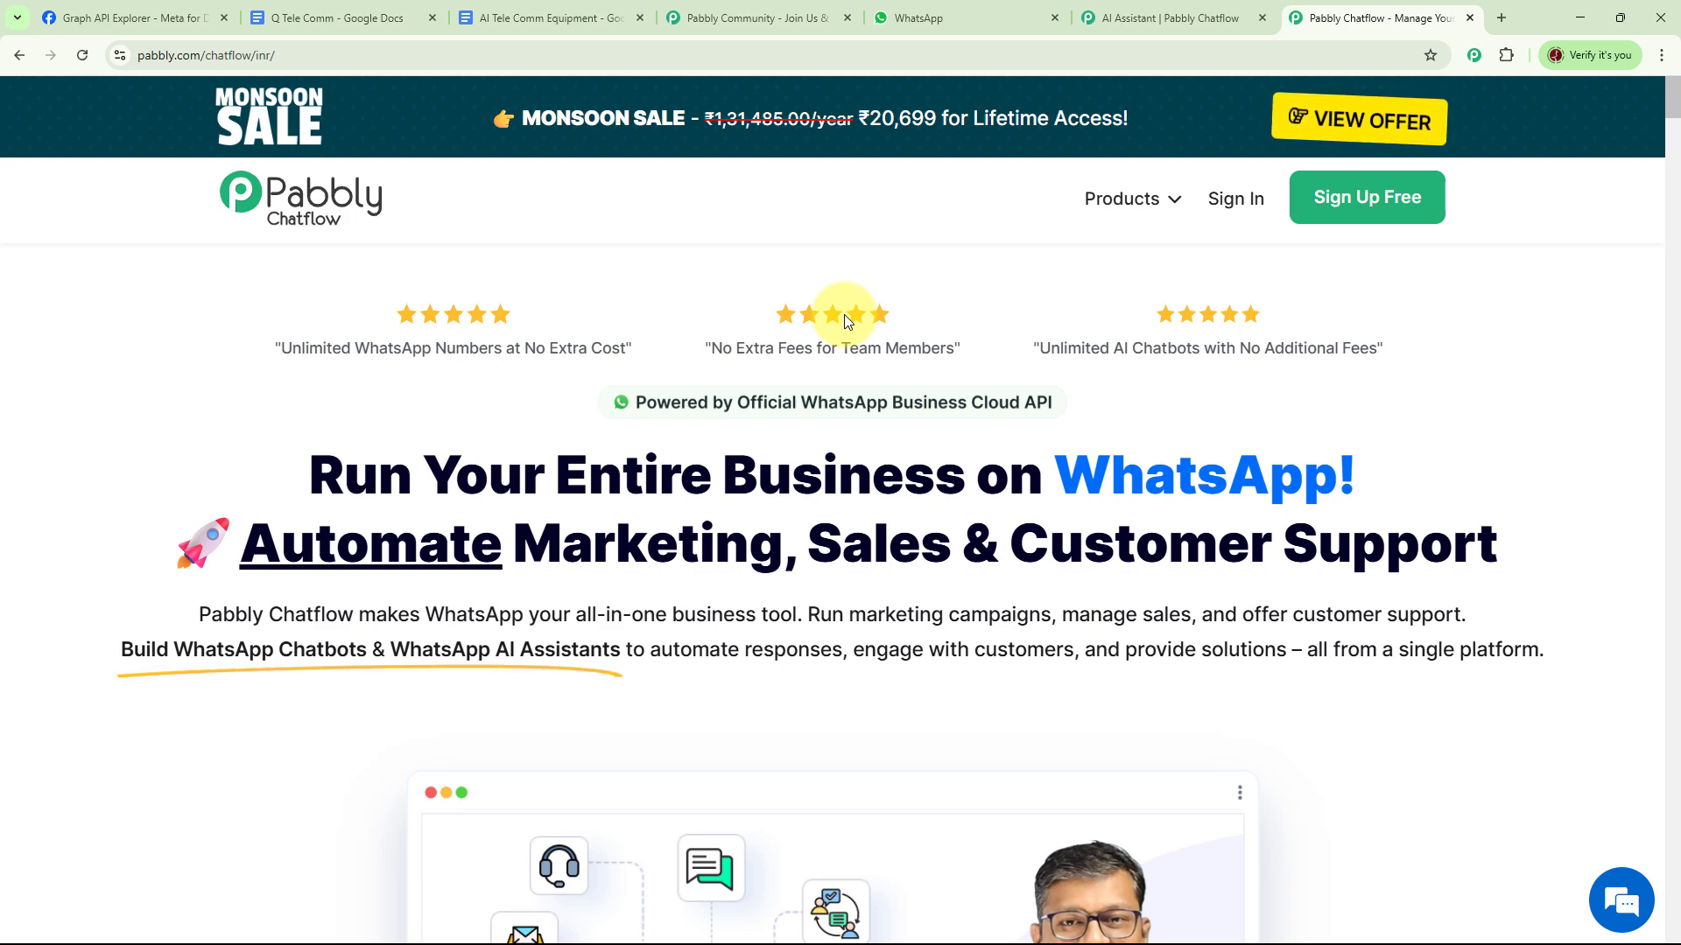
Look through the Pabbly Community page, including the reasons to join, the video tutorials and the customer reviews.
key("ctrl+4")
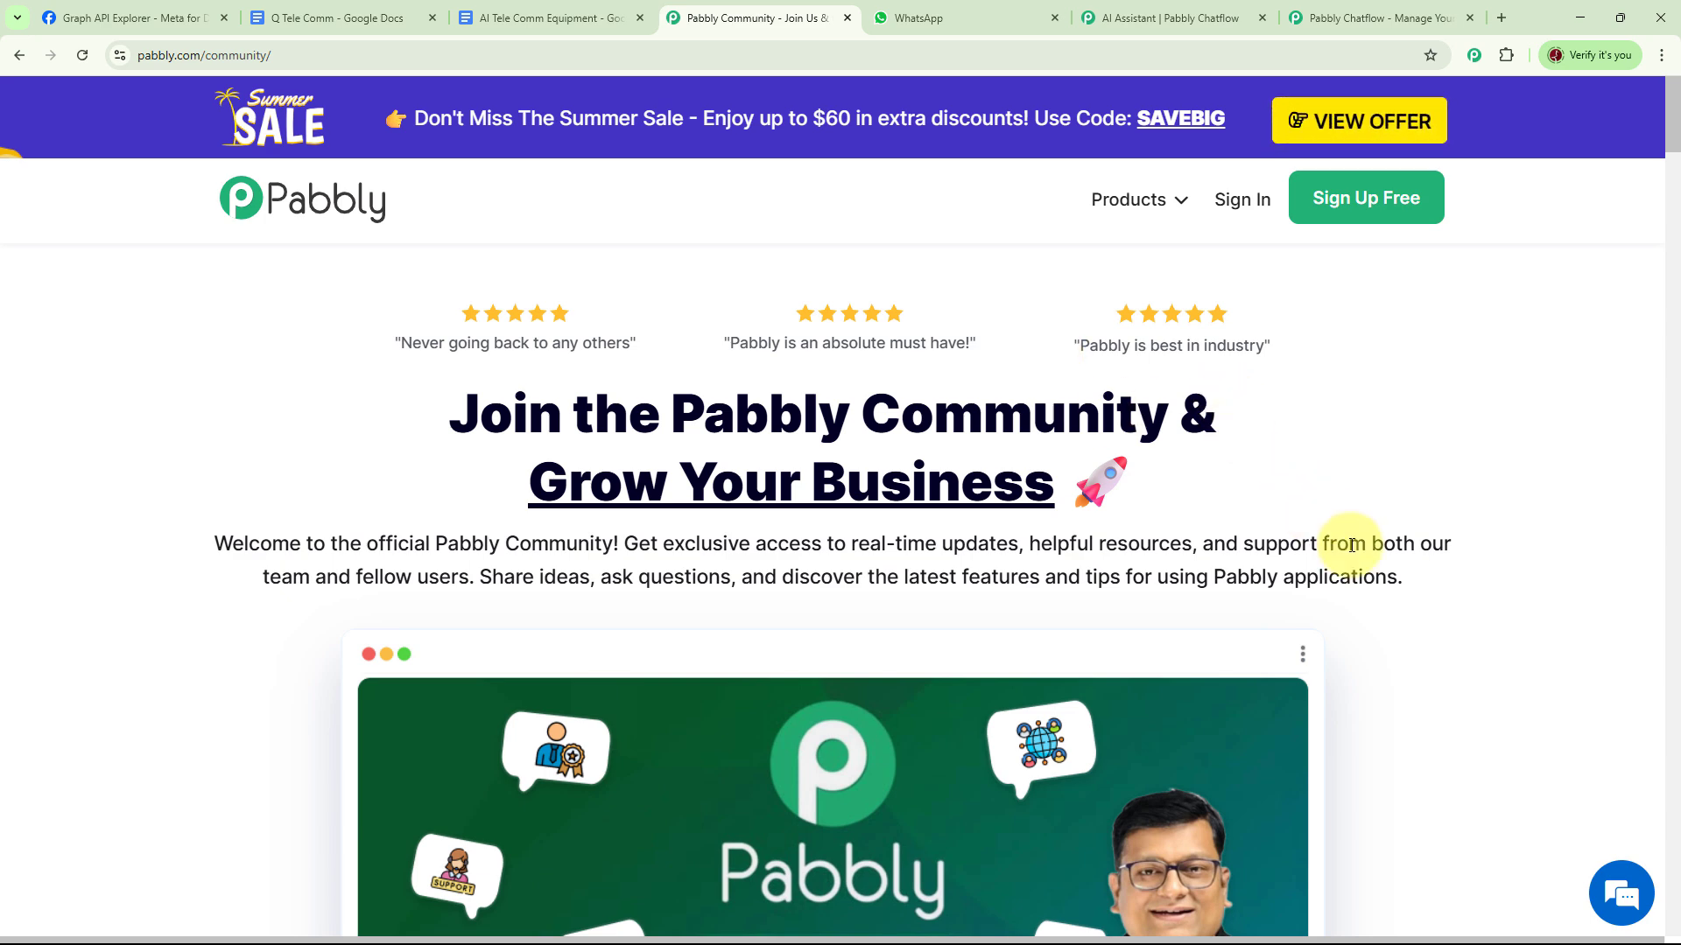
scroll(1352, 544, "down", 15)
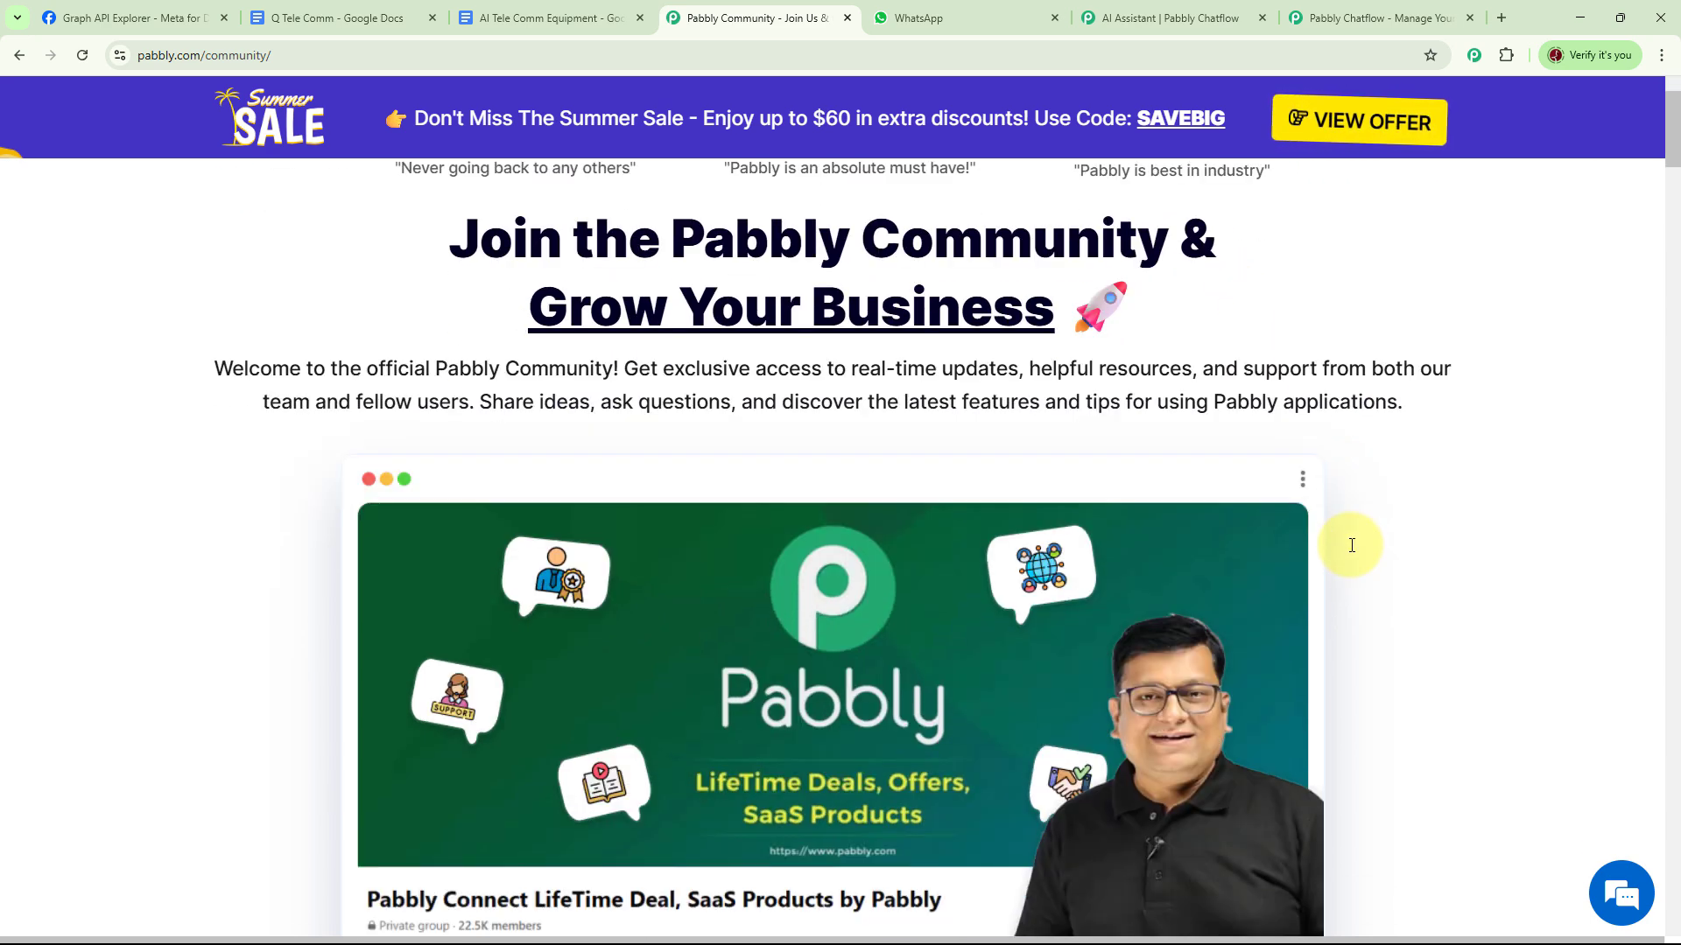
scroll(1353, 536, "down", 15)
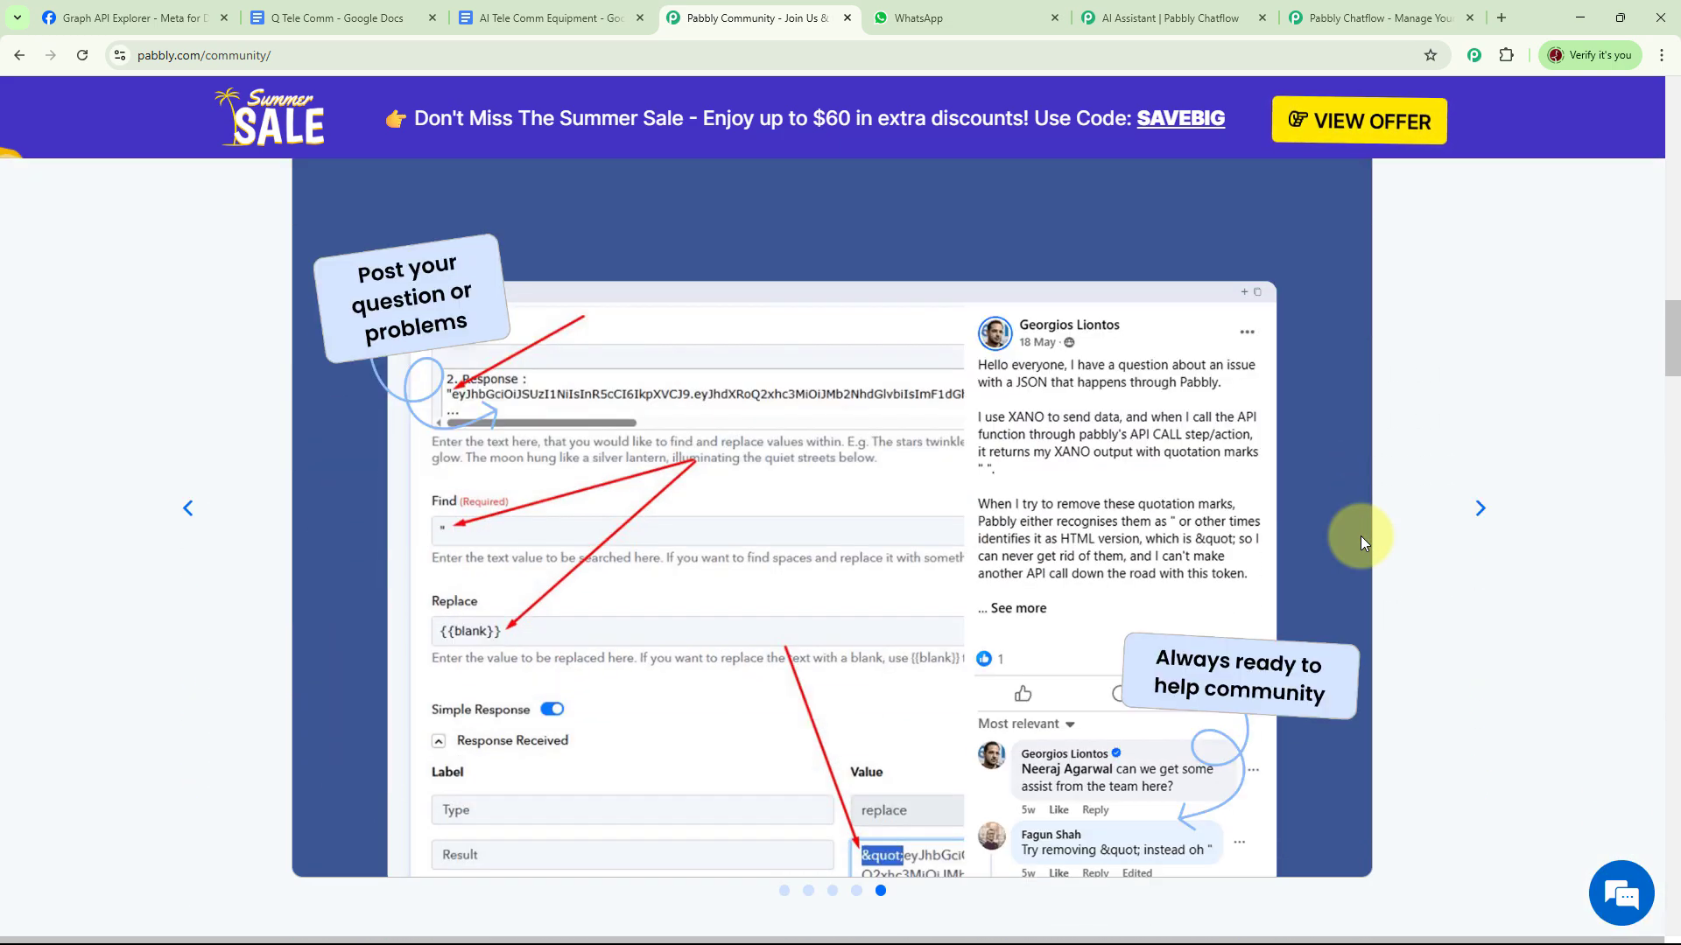
scroll(1360, 536, "down", 10)
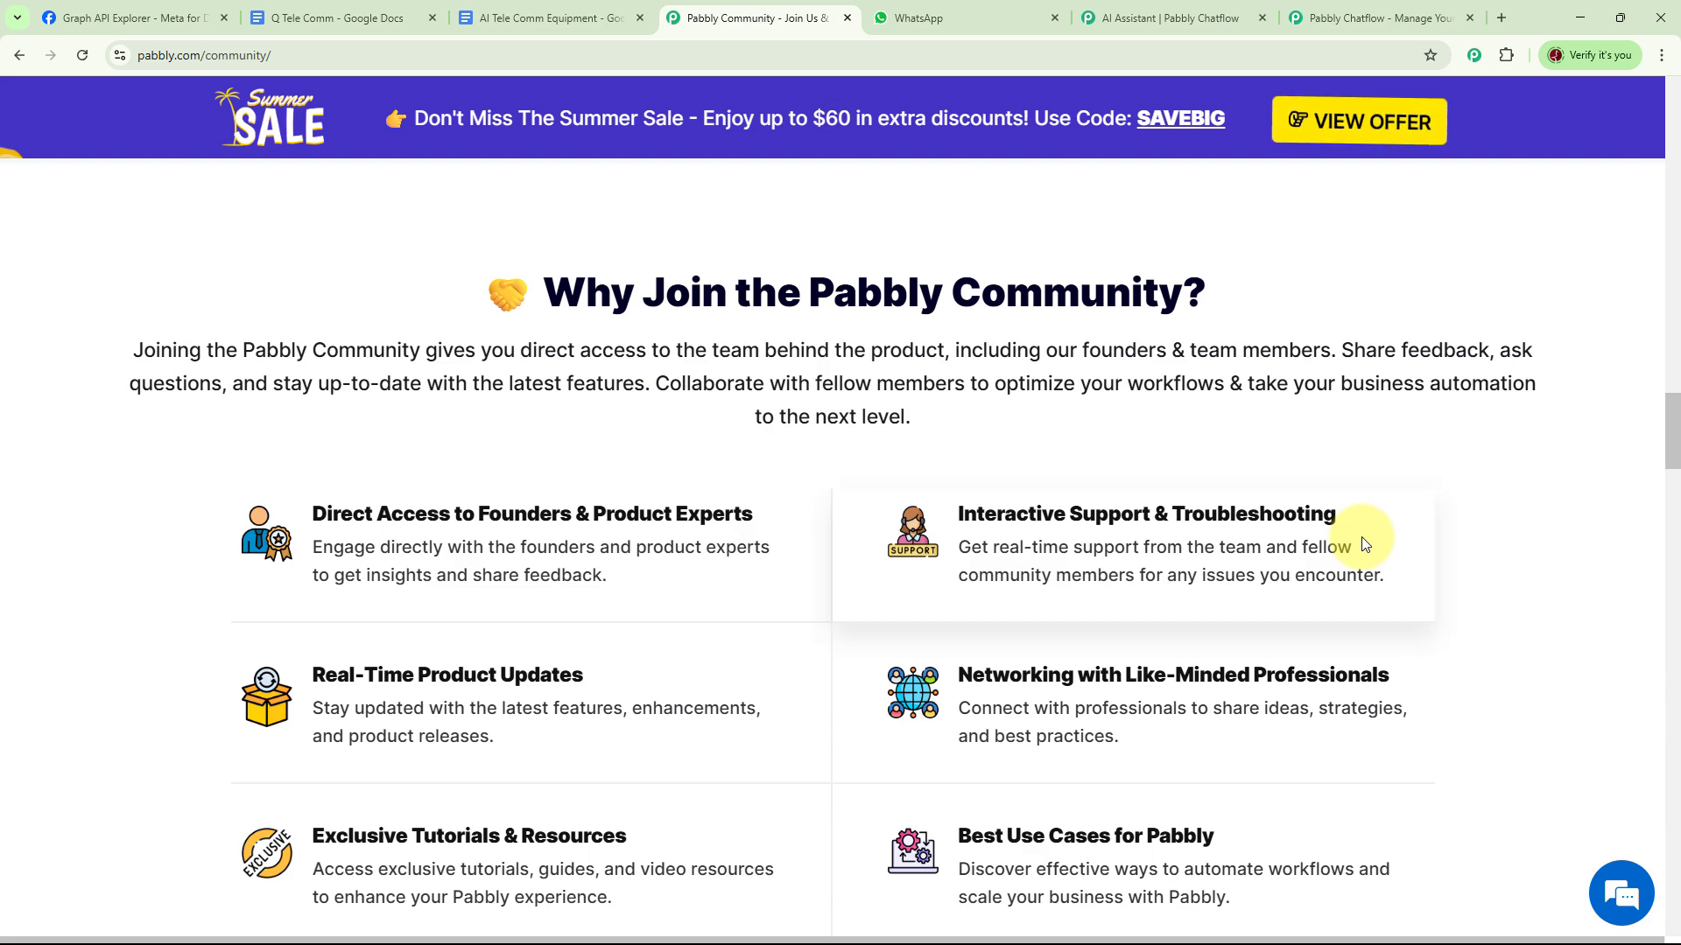
scroll(1362, 542, "down", 17)
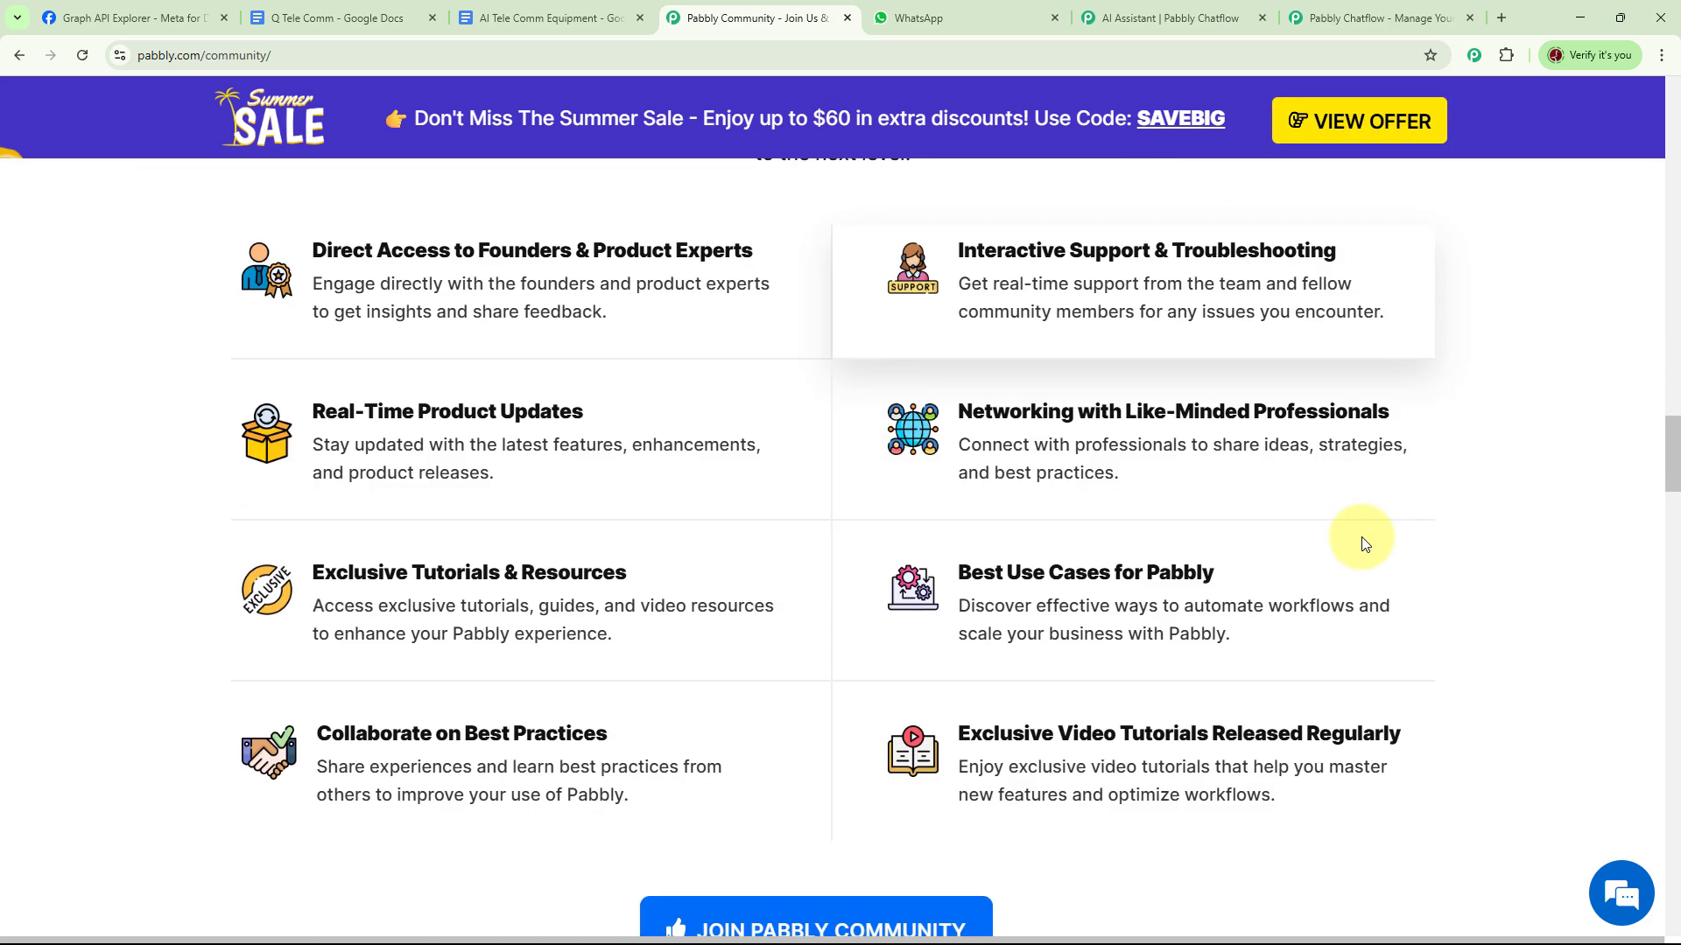
scroll(1362, 537, "down", 11)
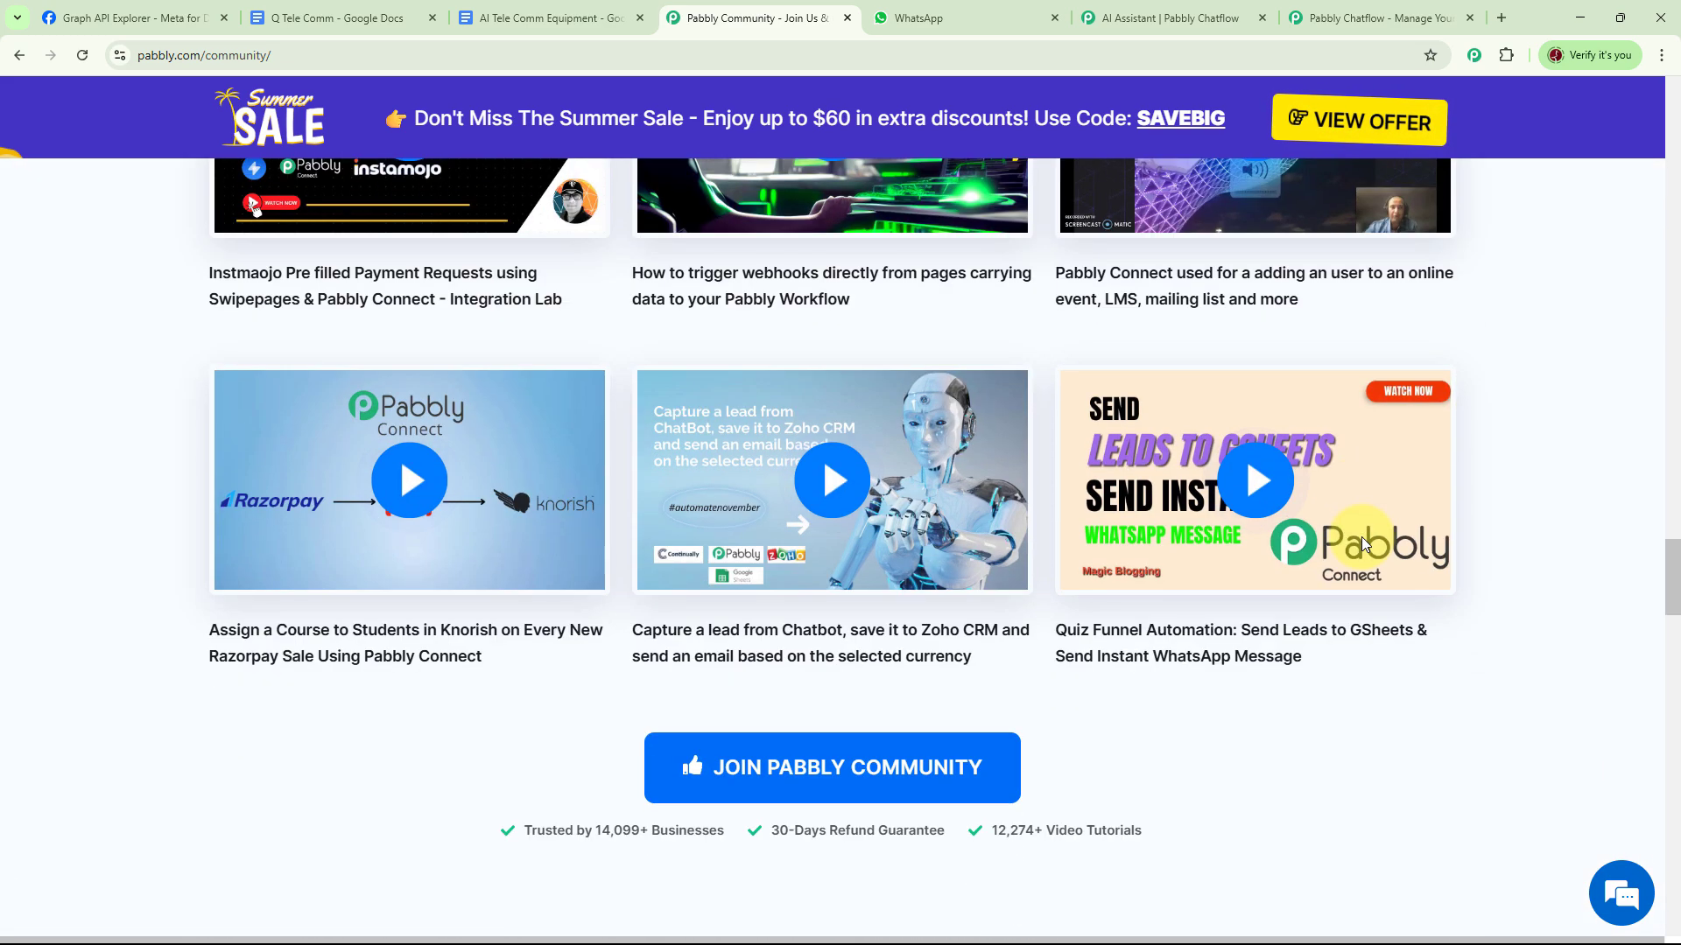
scroll(1363, 537, "down", 2)
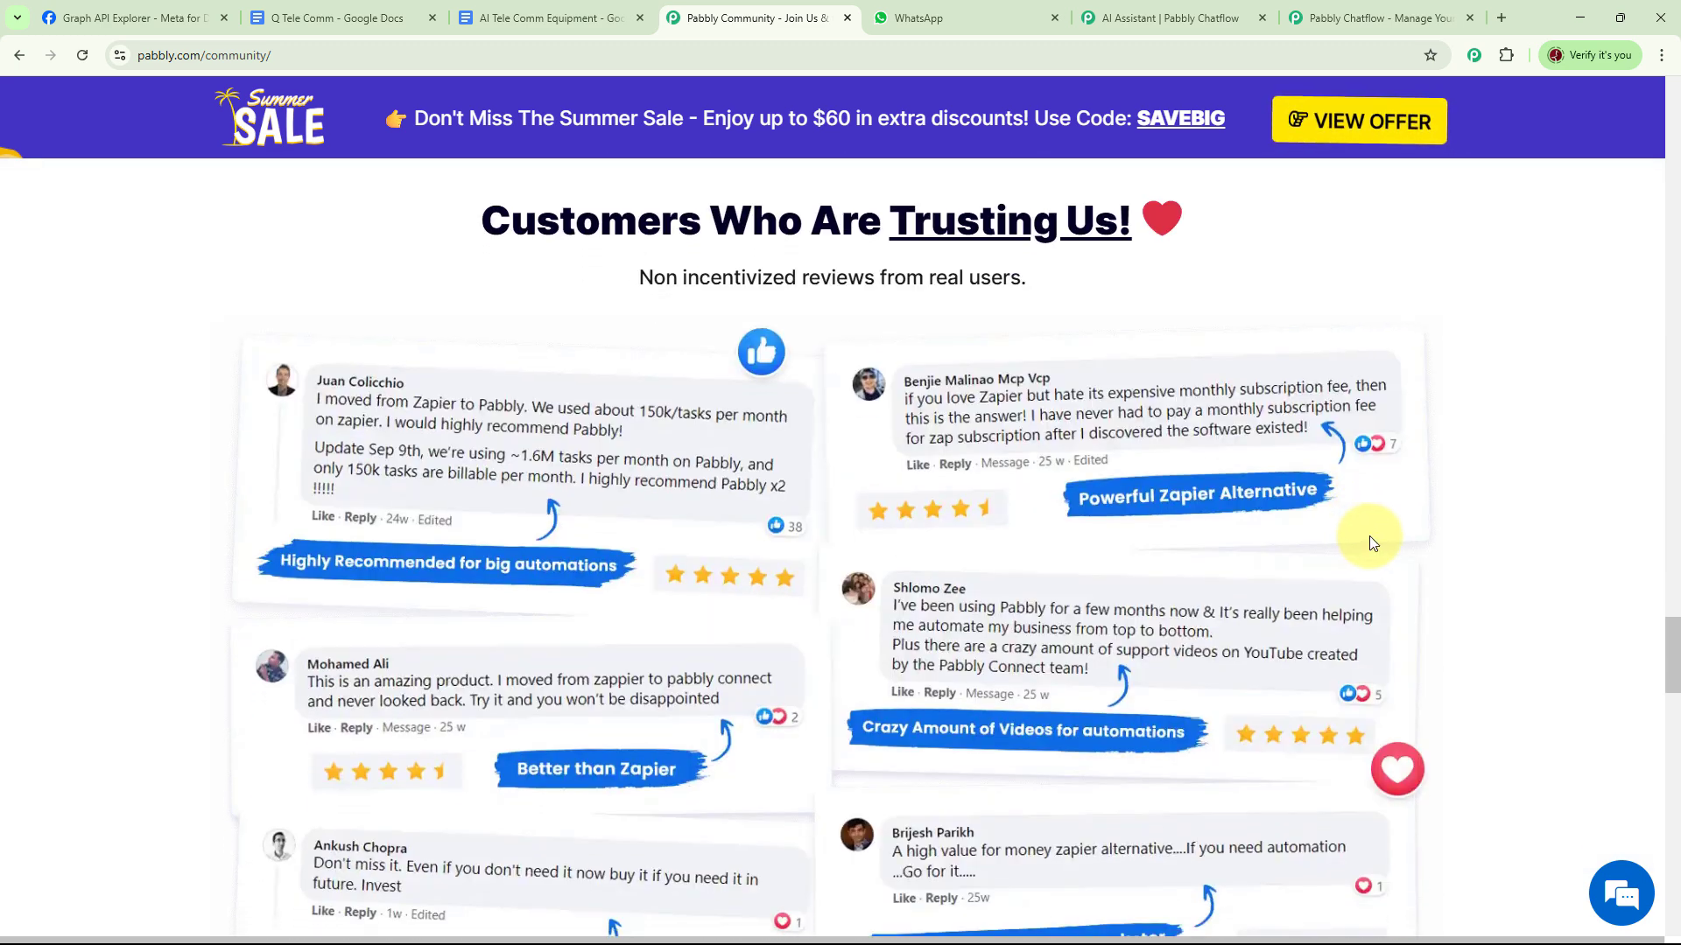
Return to the Pabbly Chatflow site, sign in to the account and access the Pabbly Chatflow app.
key("ctrl+9")
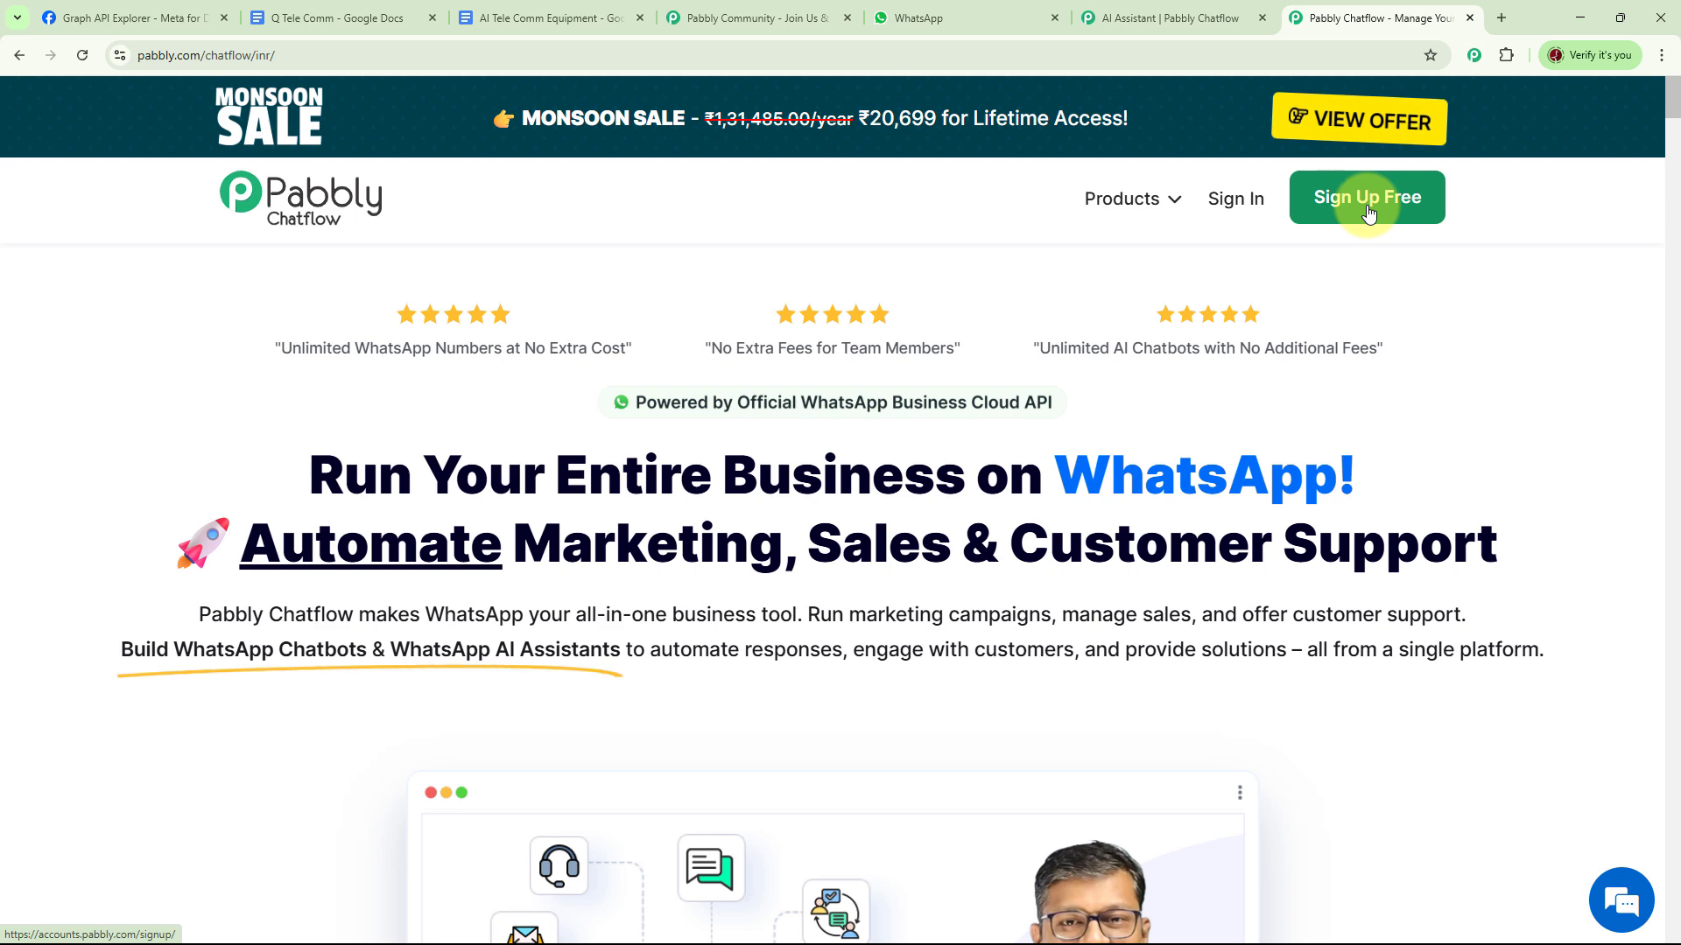
left_click(1244, 211)
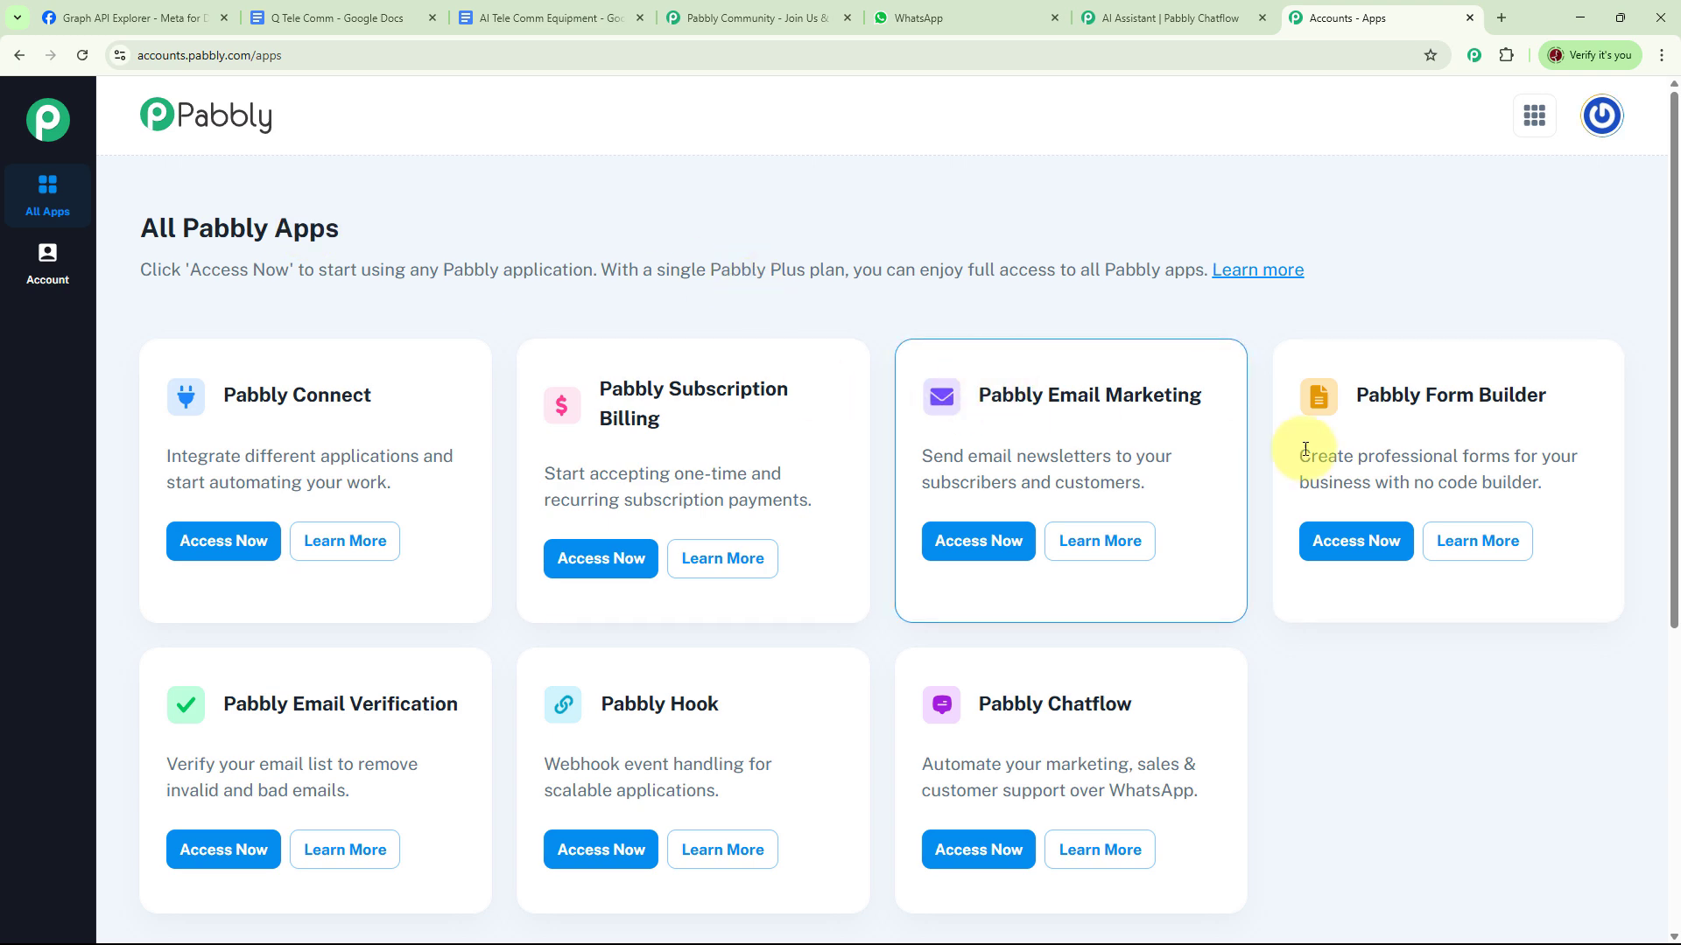
scroll(1324, 540, "down", 3)
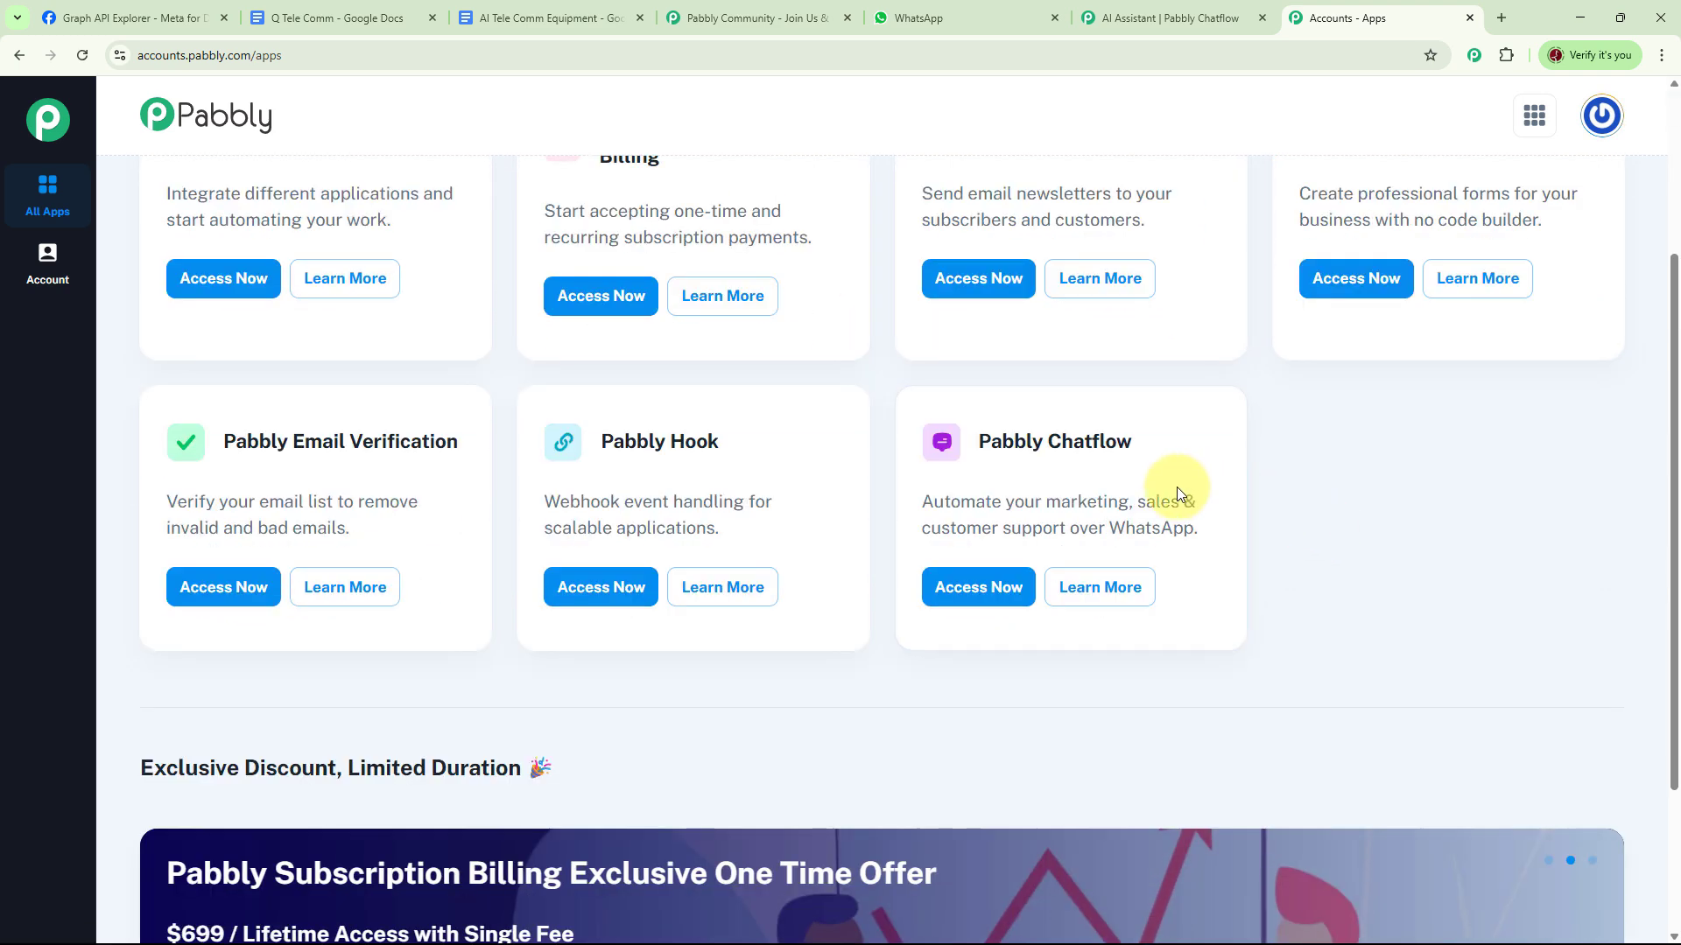
left_click(1006, 588)
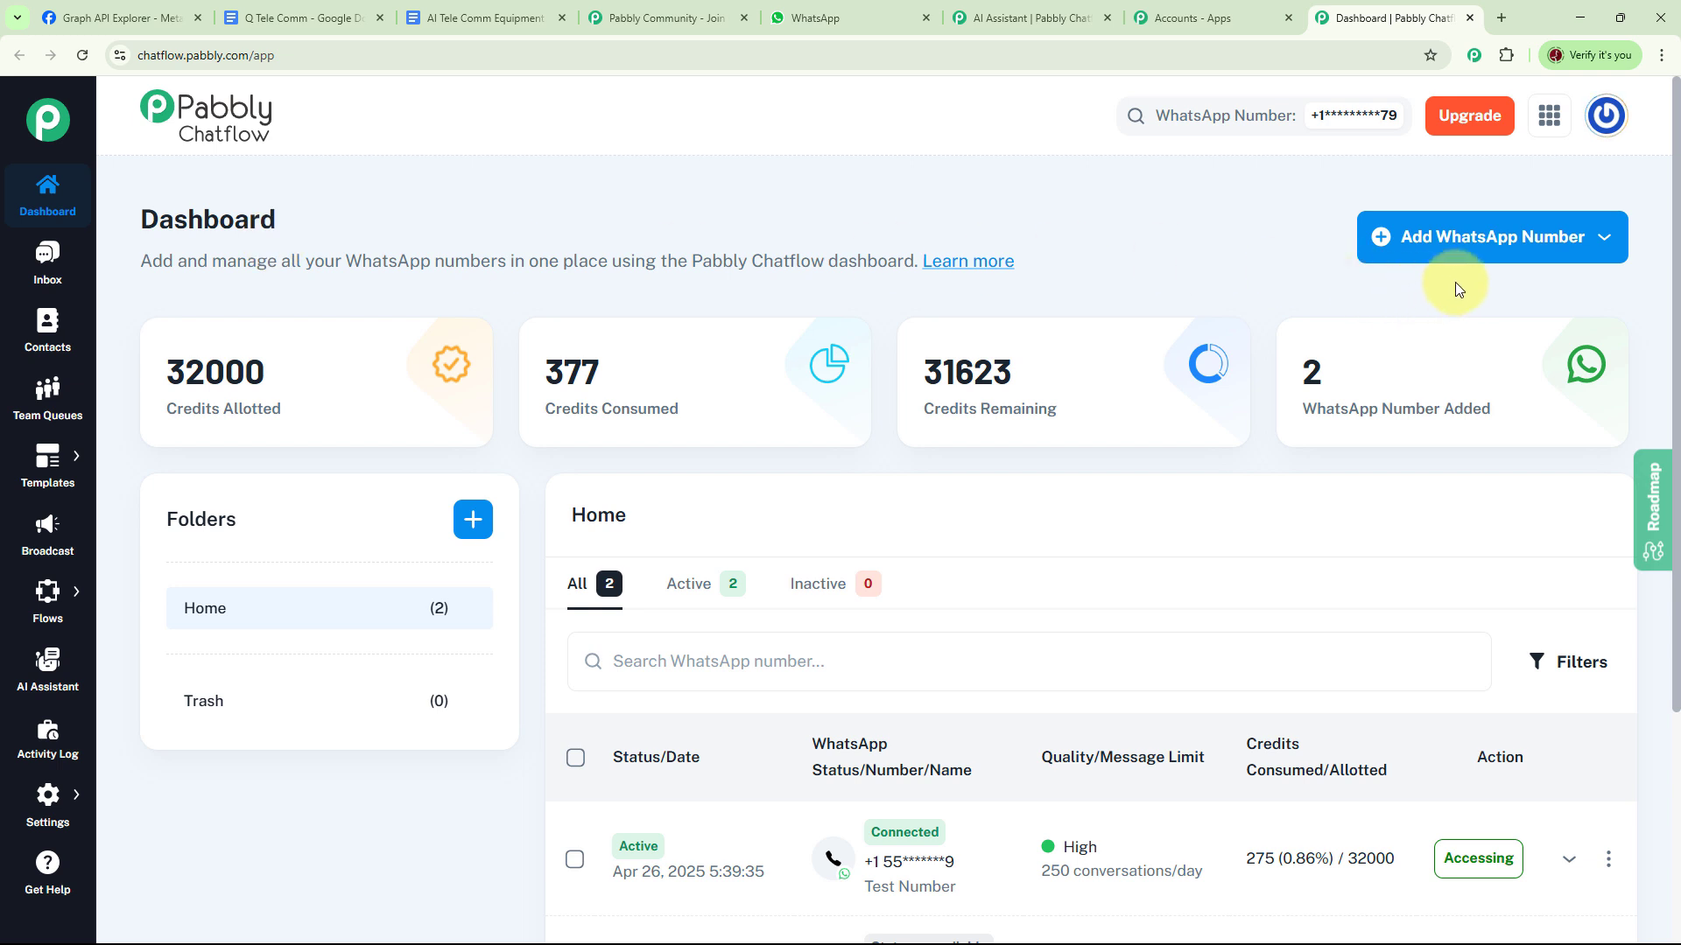
Check the options for adding a WhatsApp number and review the list of numbers on the dashboard.
left_click(1537, 248)
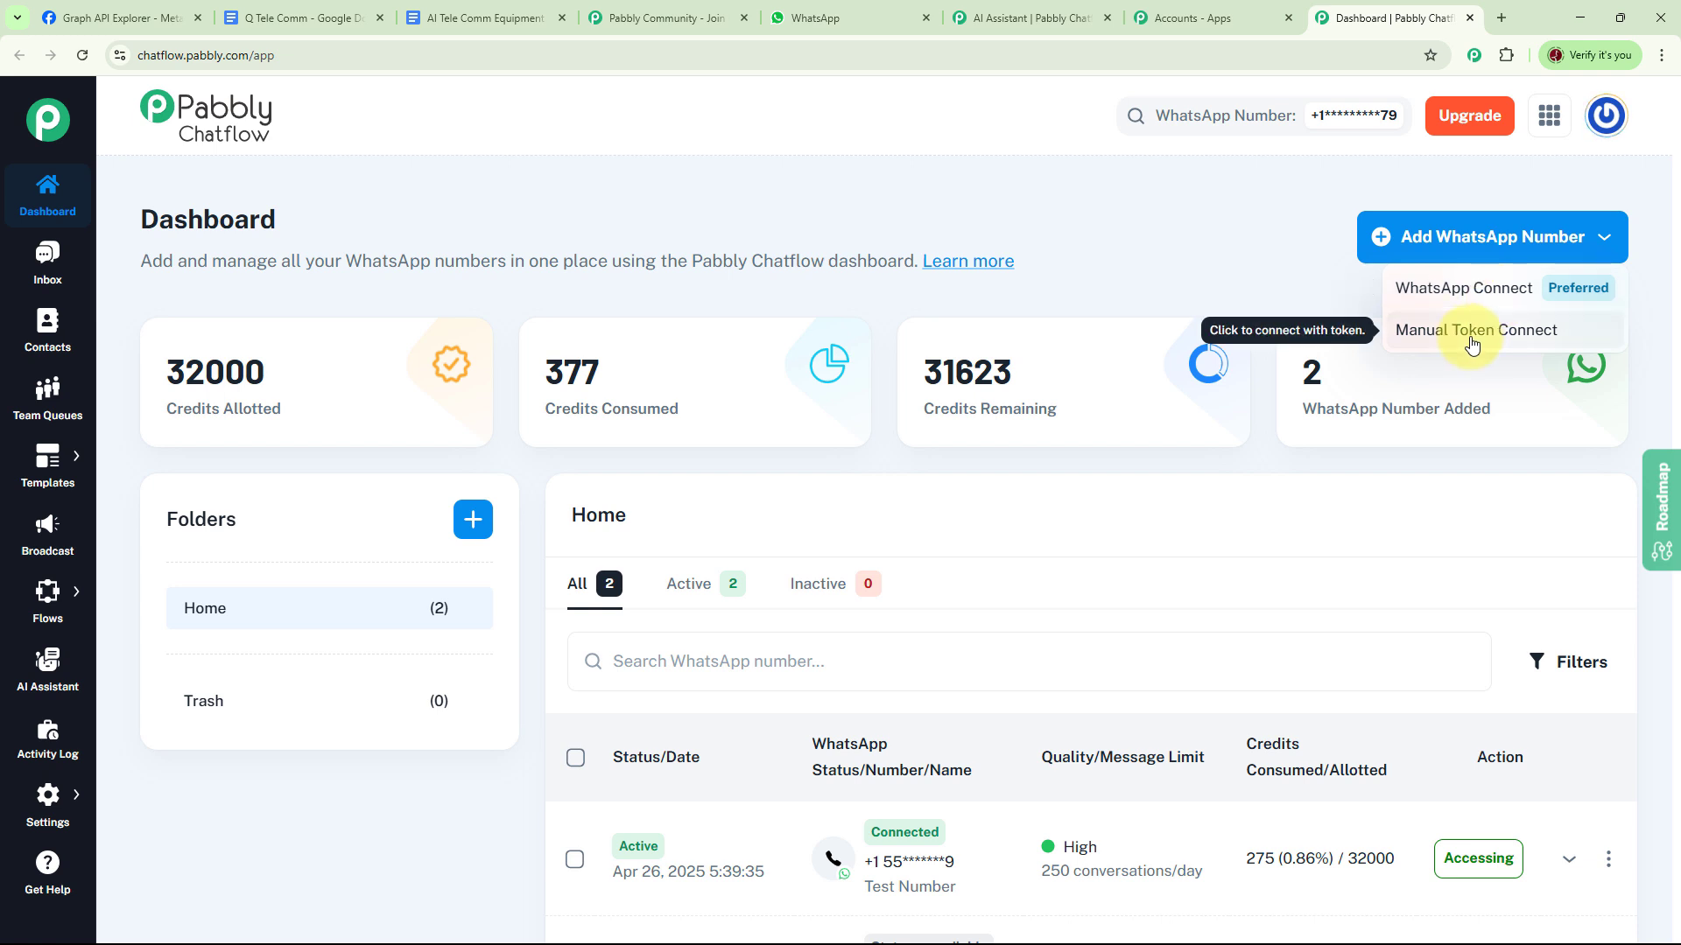
left_click(1321, 292)
scroll(1392, 429, "down", 4)
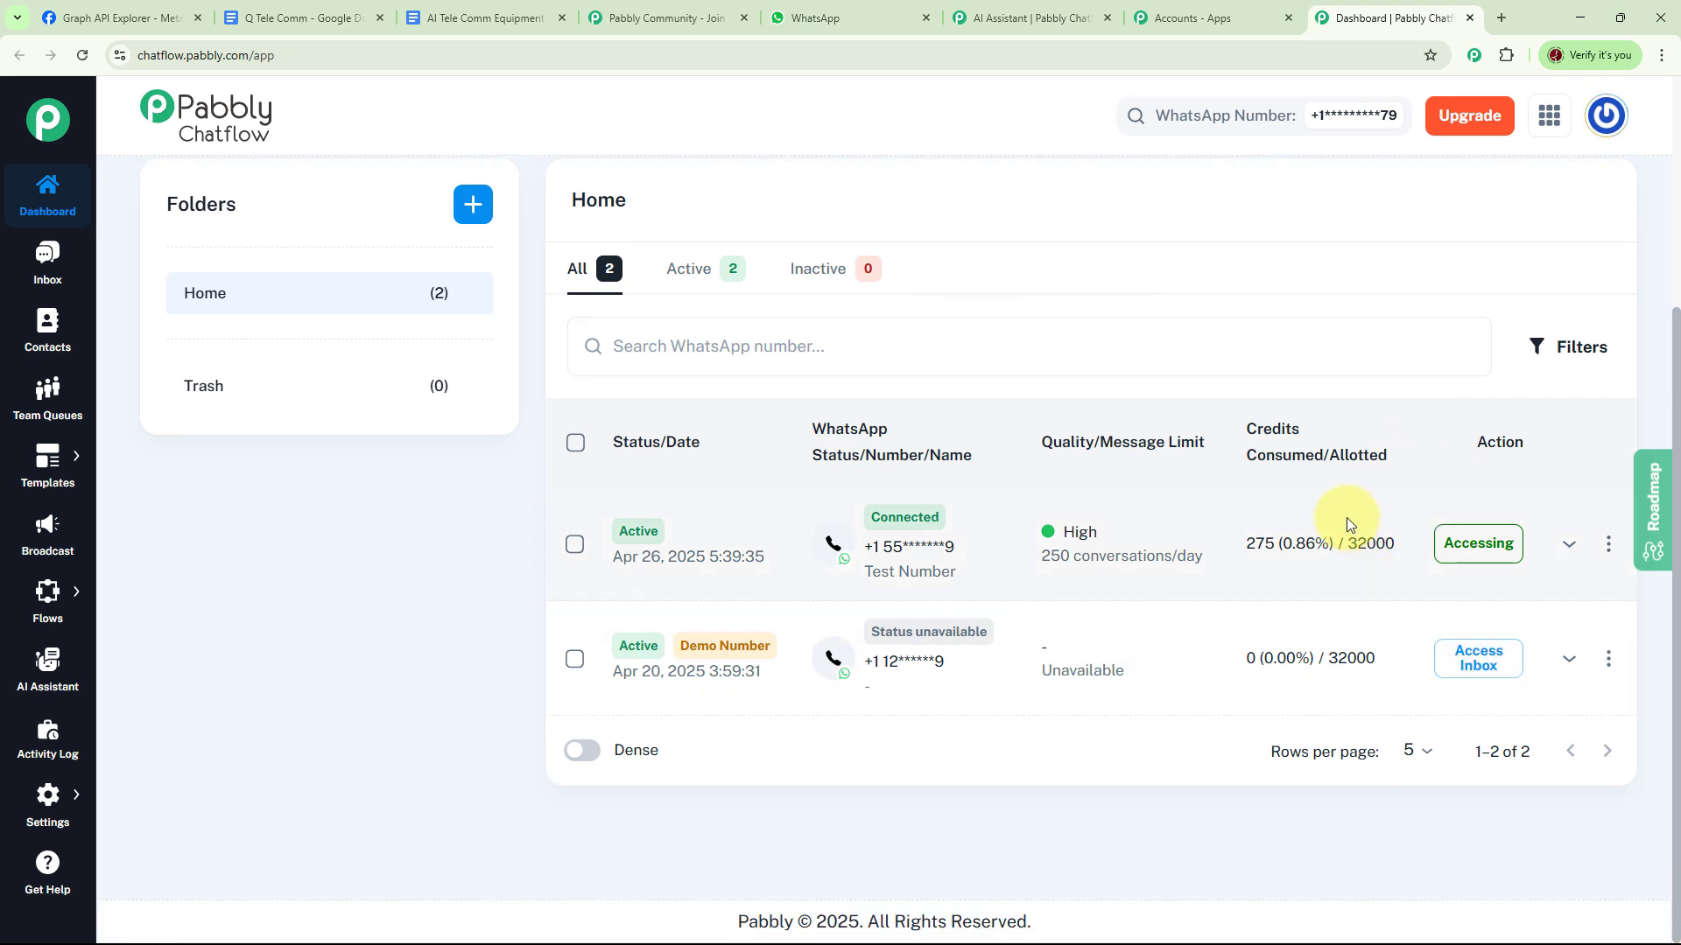
scroll(1346, 518, "up", 4)
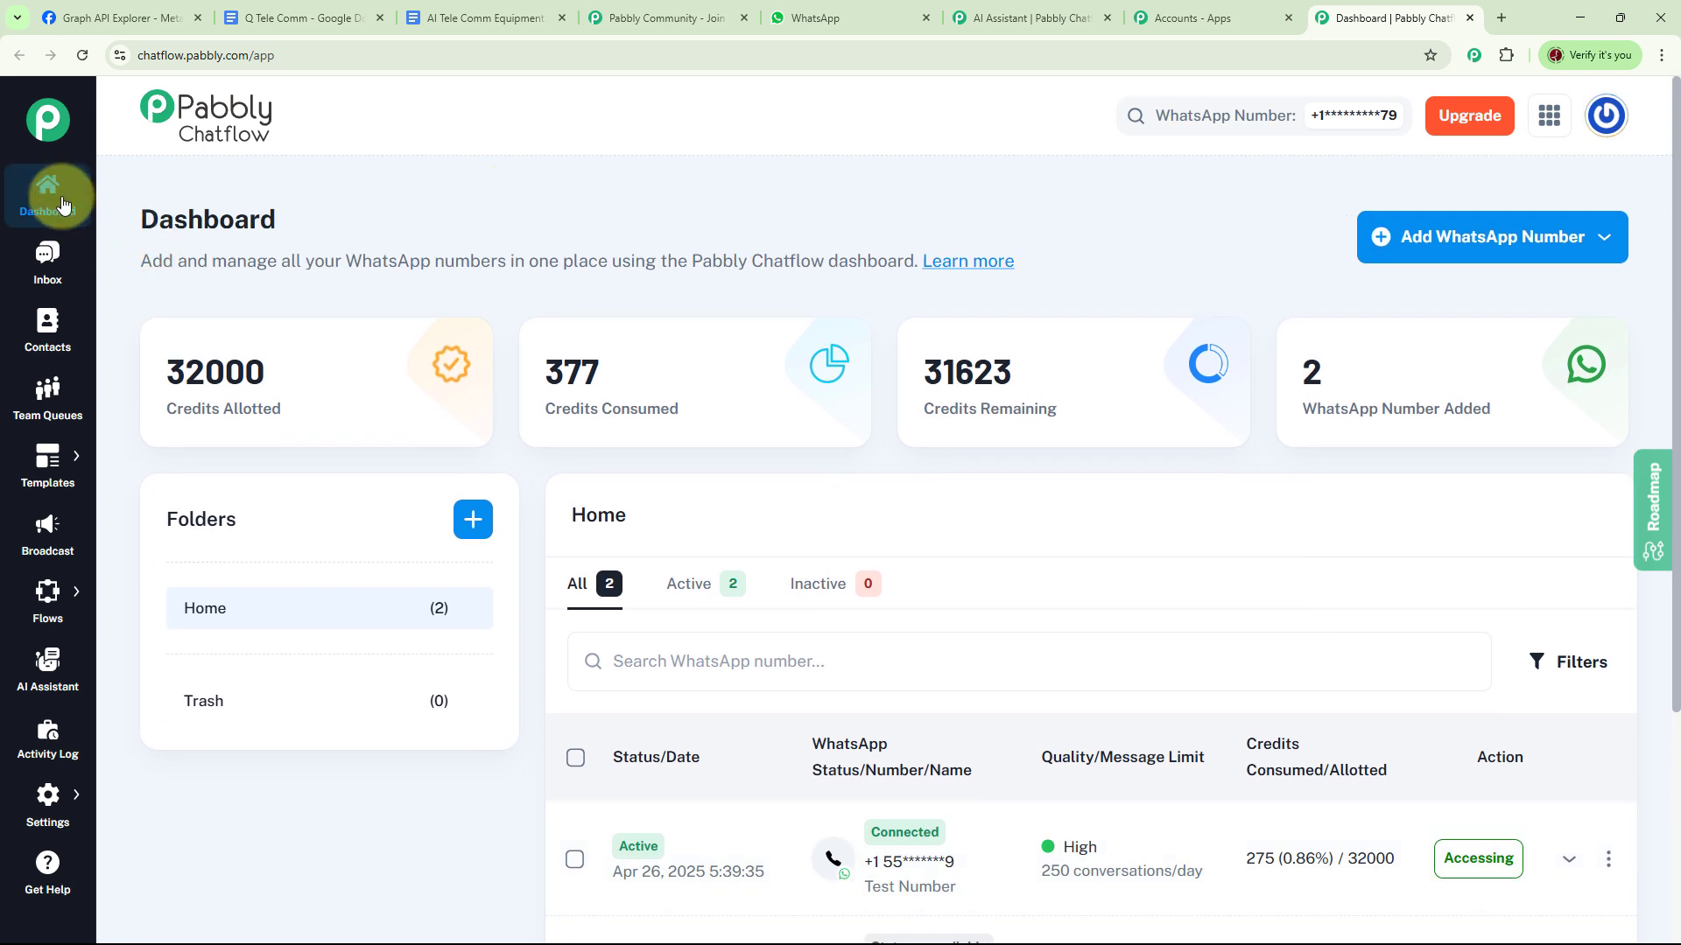
Open the AI Assistant section and review the assistant totals and the list of existing assistants.
mouse_move(48, 472)
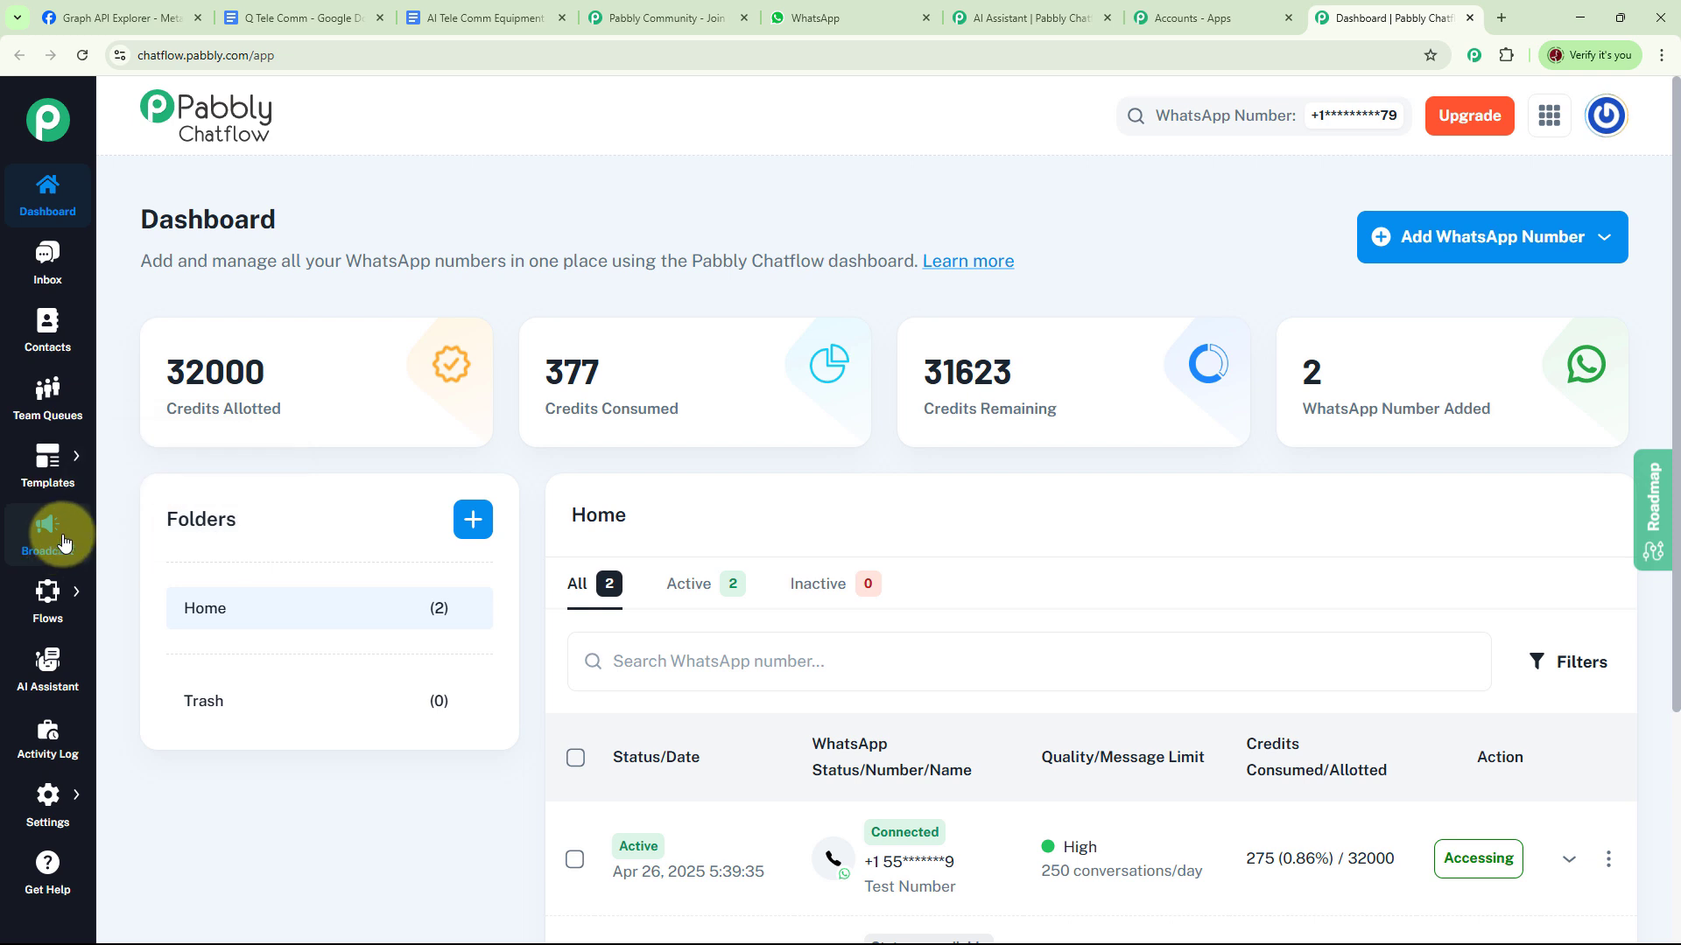
mouse_move(58, 607)
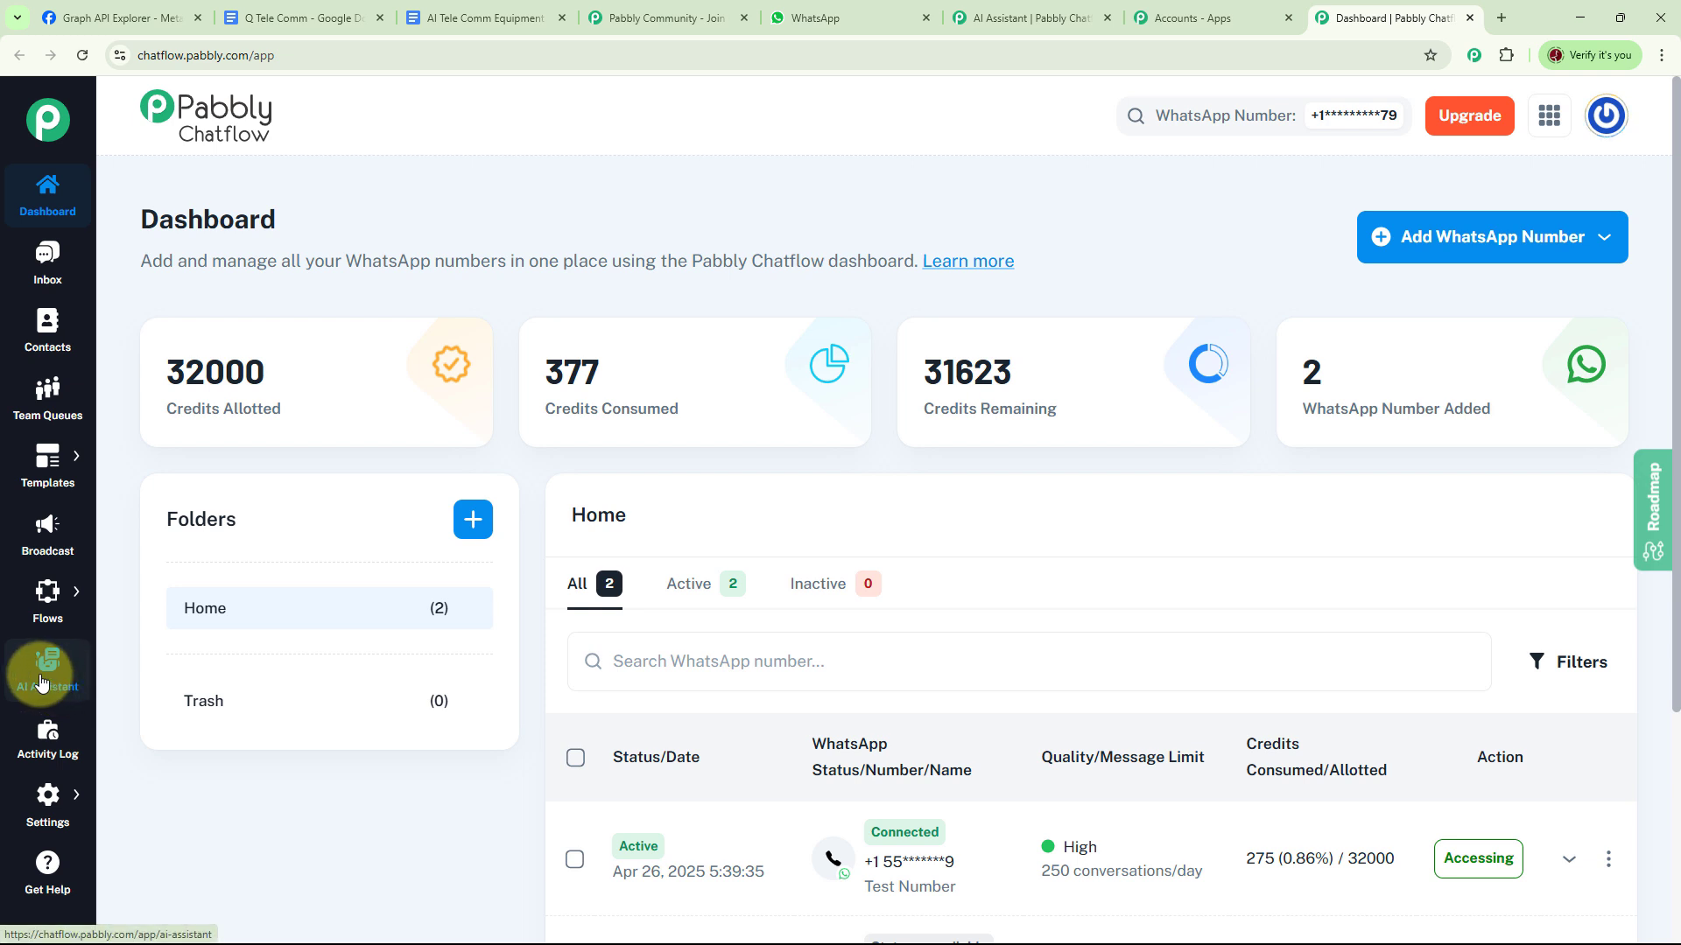
mouse_move(49, 804)
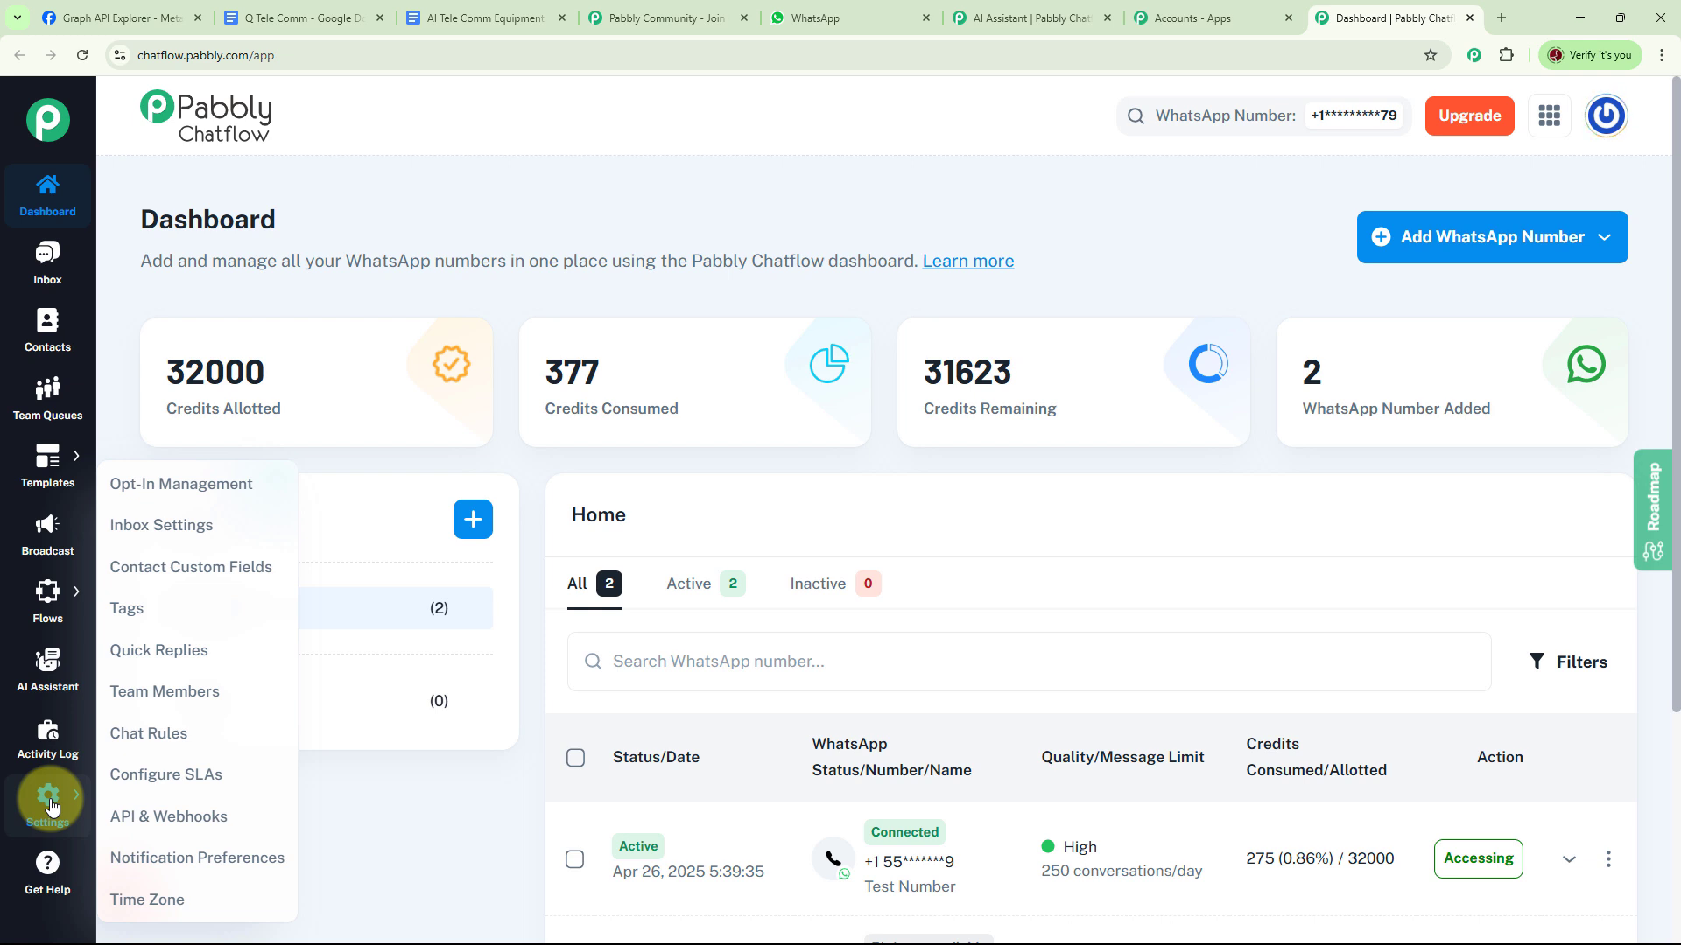
left_click(72, 689)
mouse_move(893, 429)
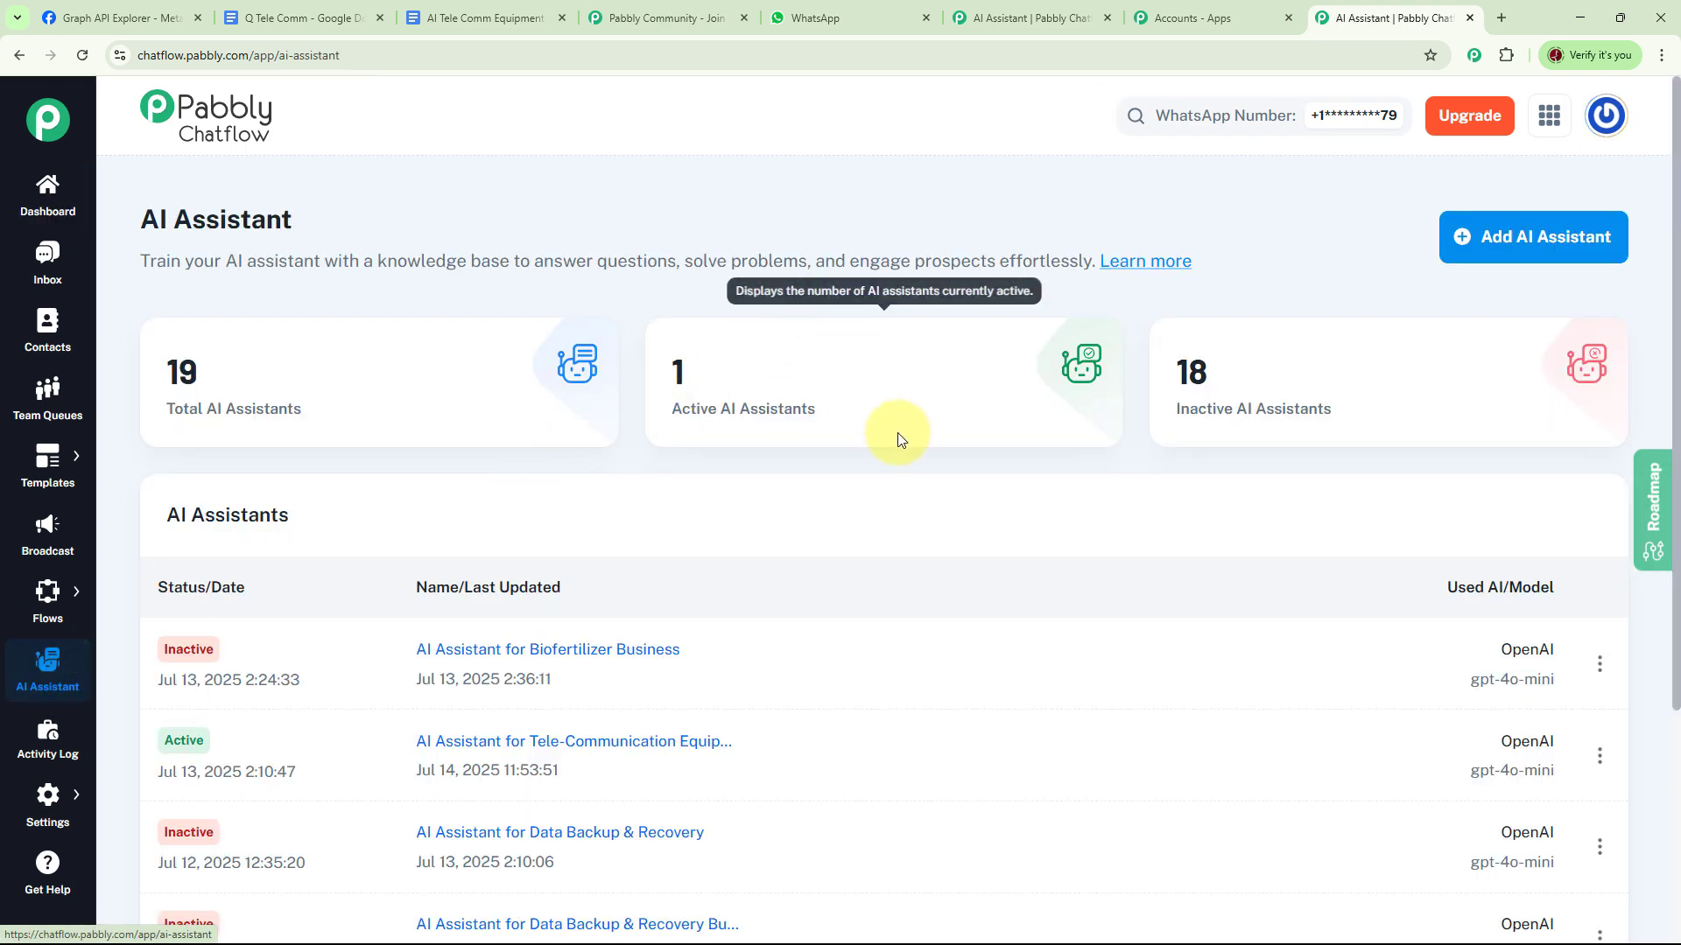
mouse_move(300, 338)
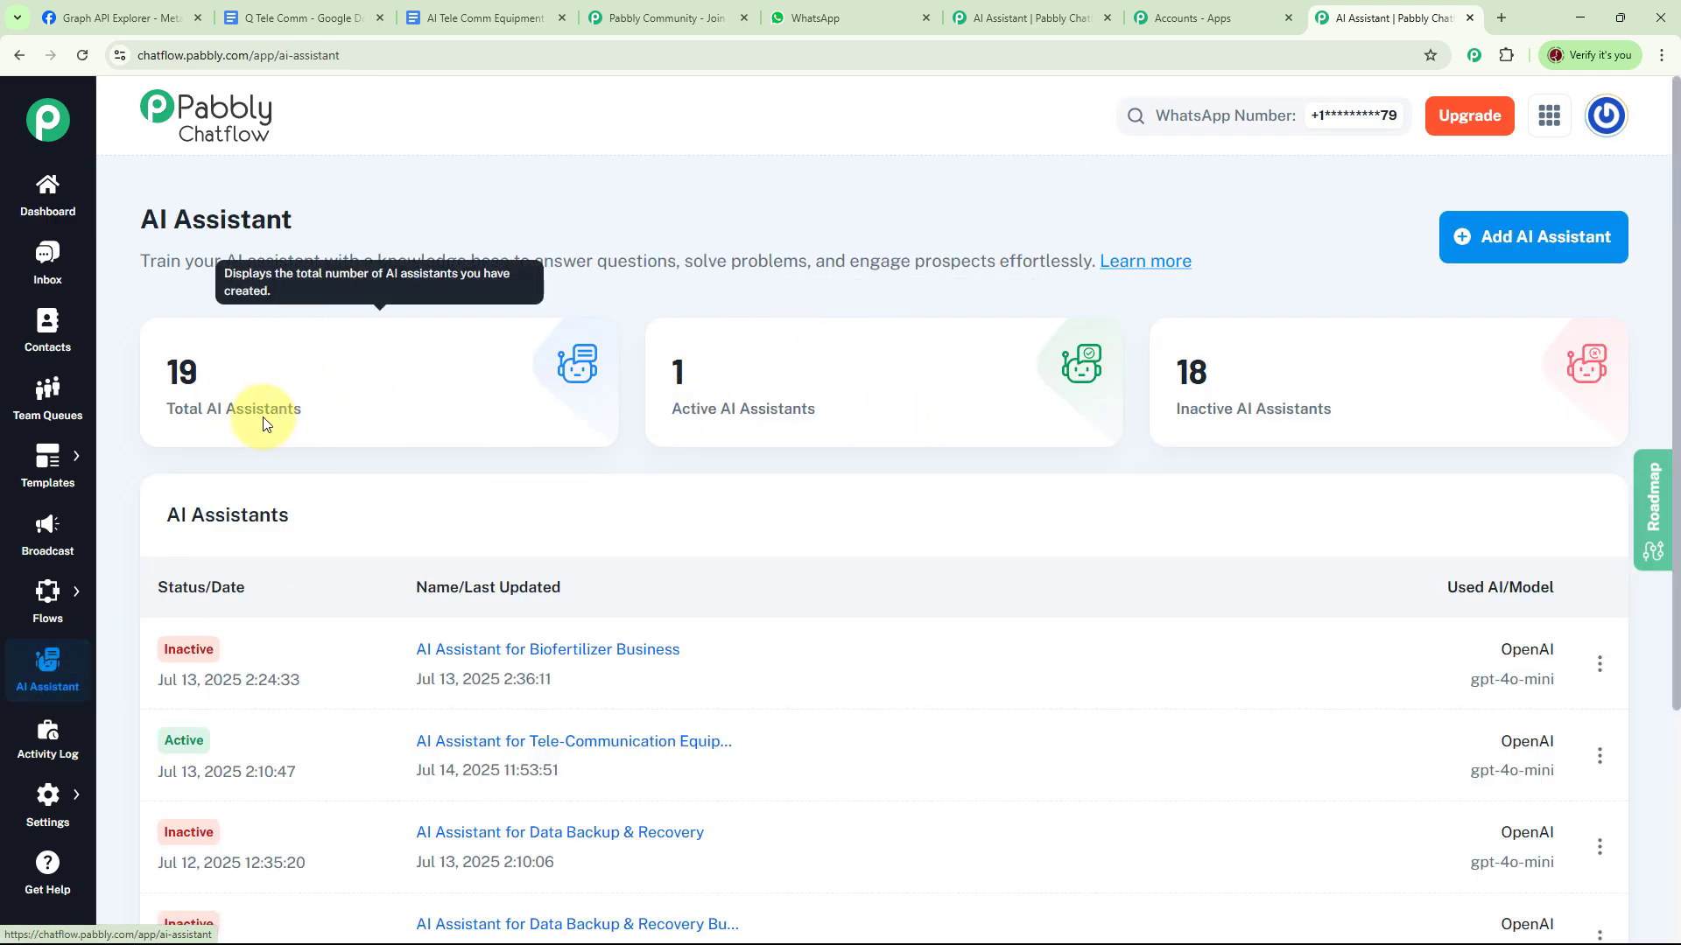
mouse_move(1301, 433)
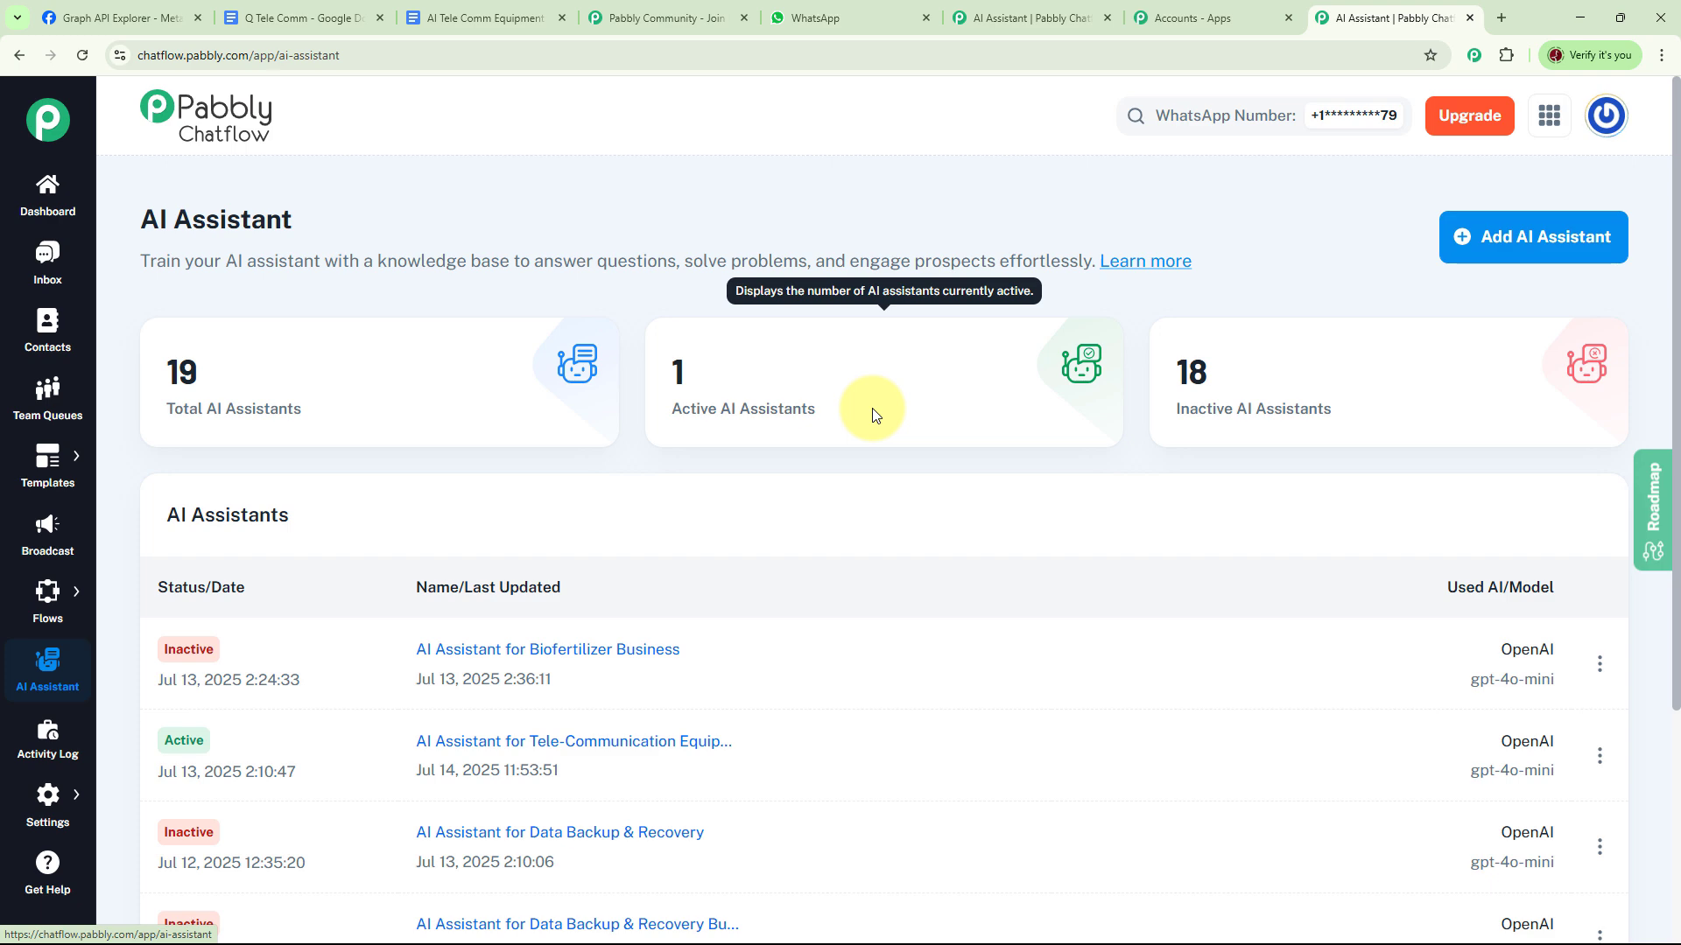
scroll(871, 407, "down", 3)
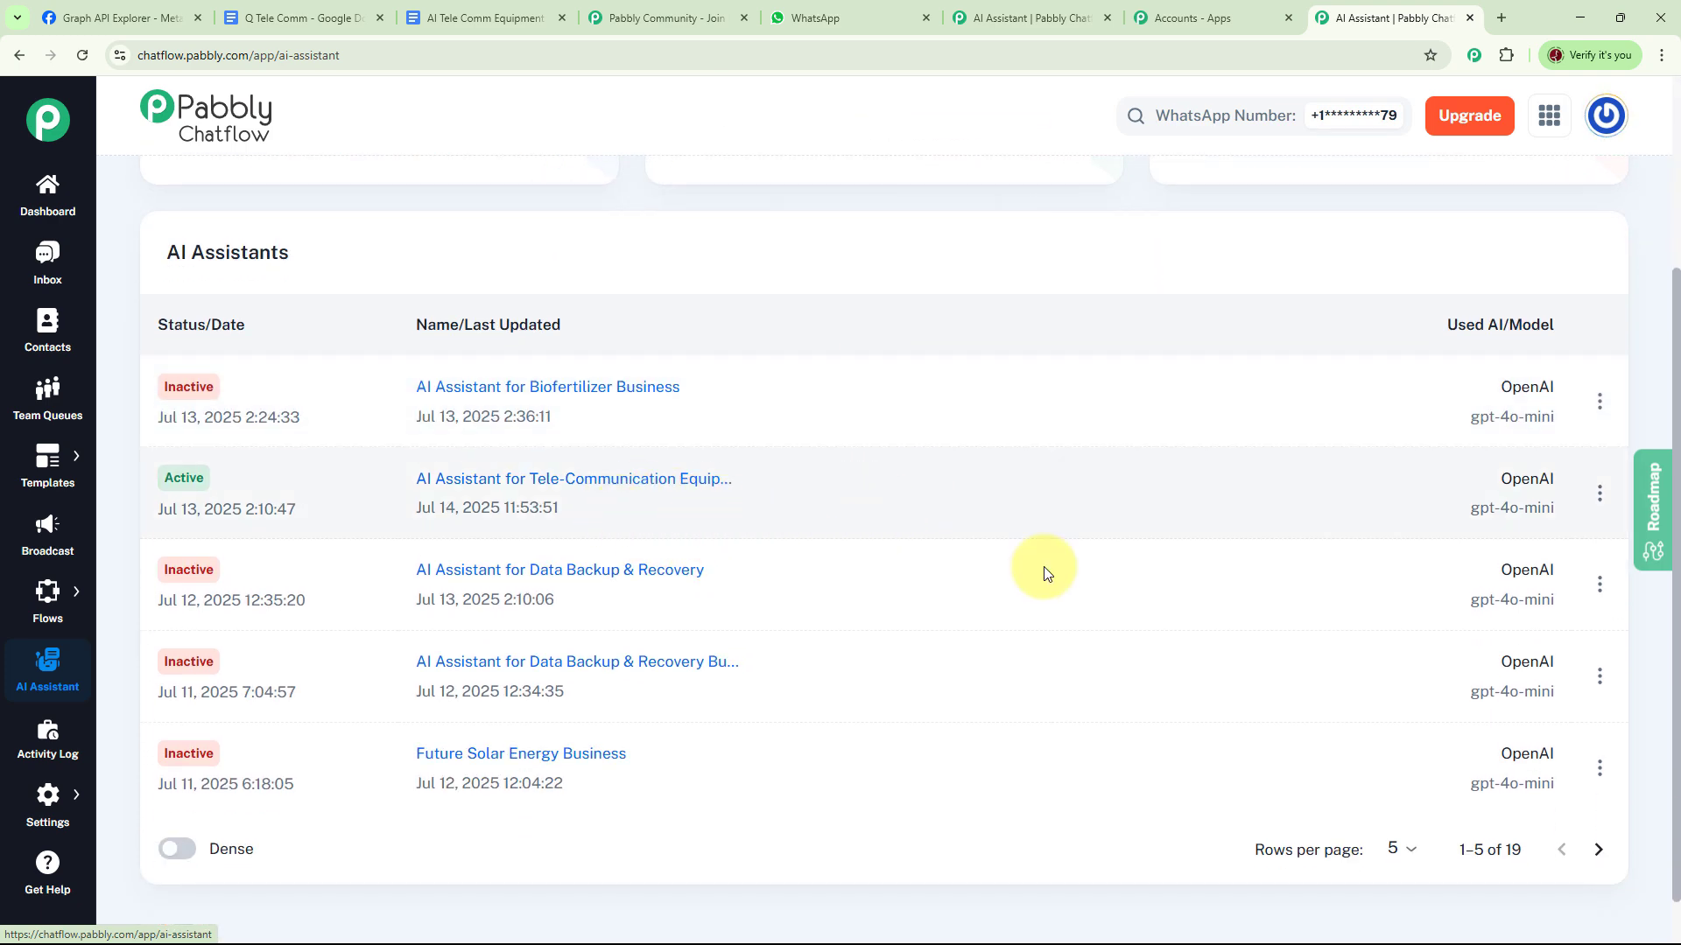
Try to deactivate the AI assistant for the tele-communication equipment business from the assistants list.
left_click(1600, 492)
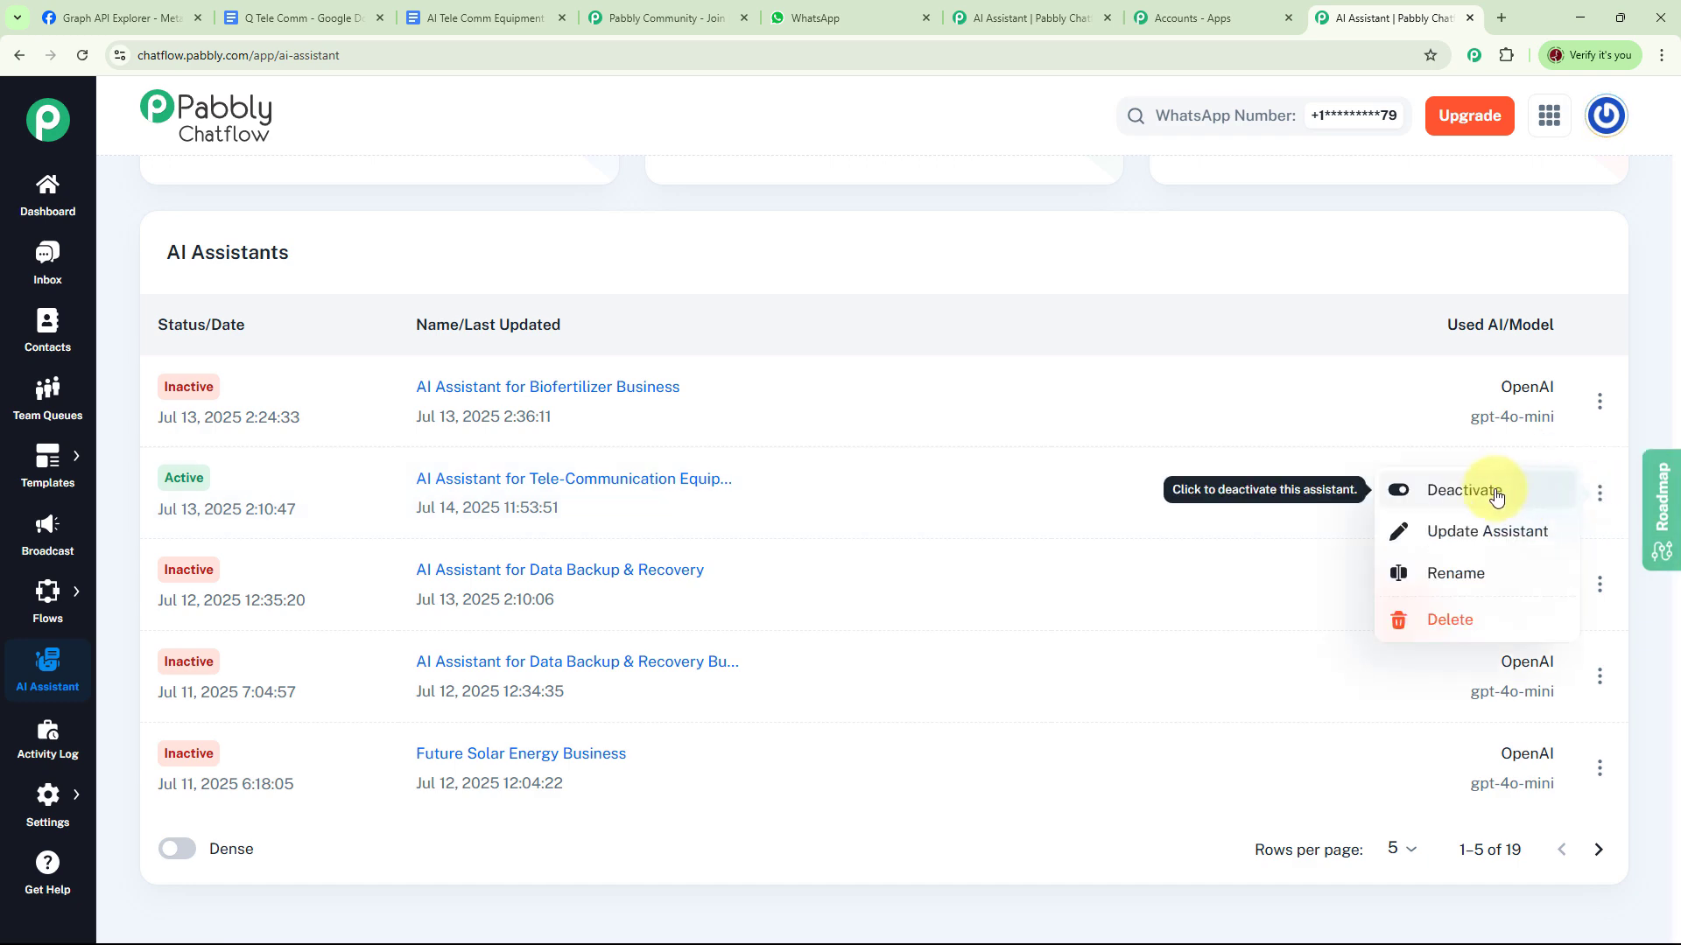
left_click(1488, 492)
left_click(902, 567)
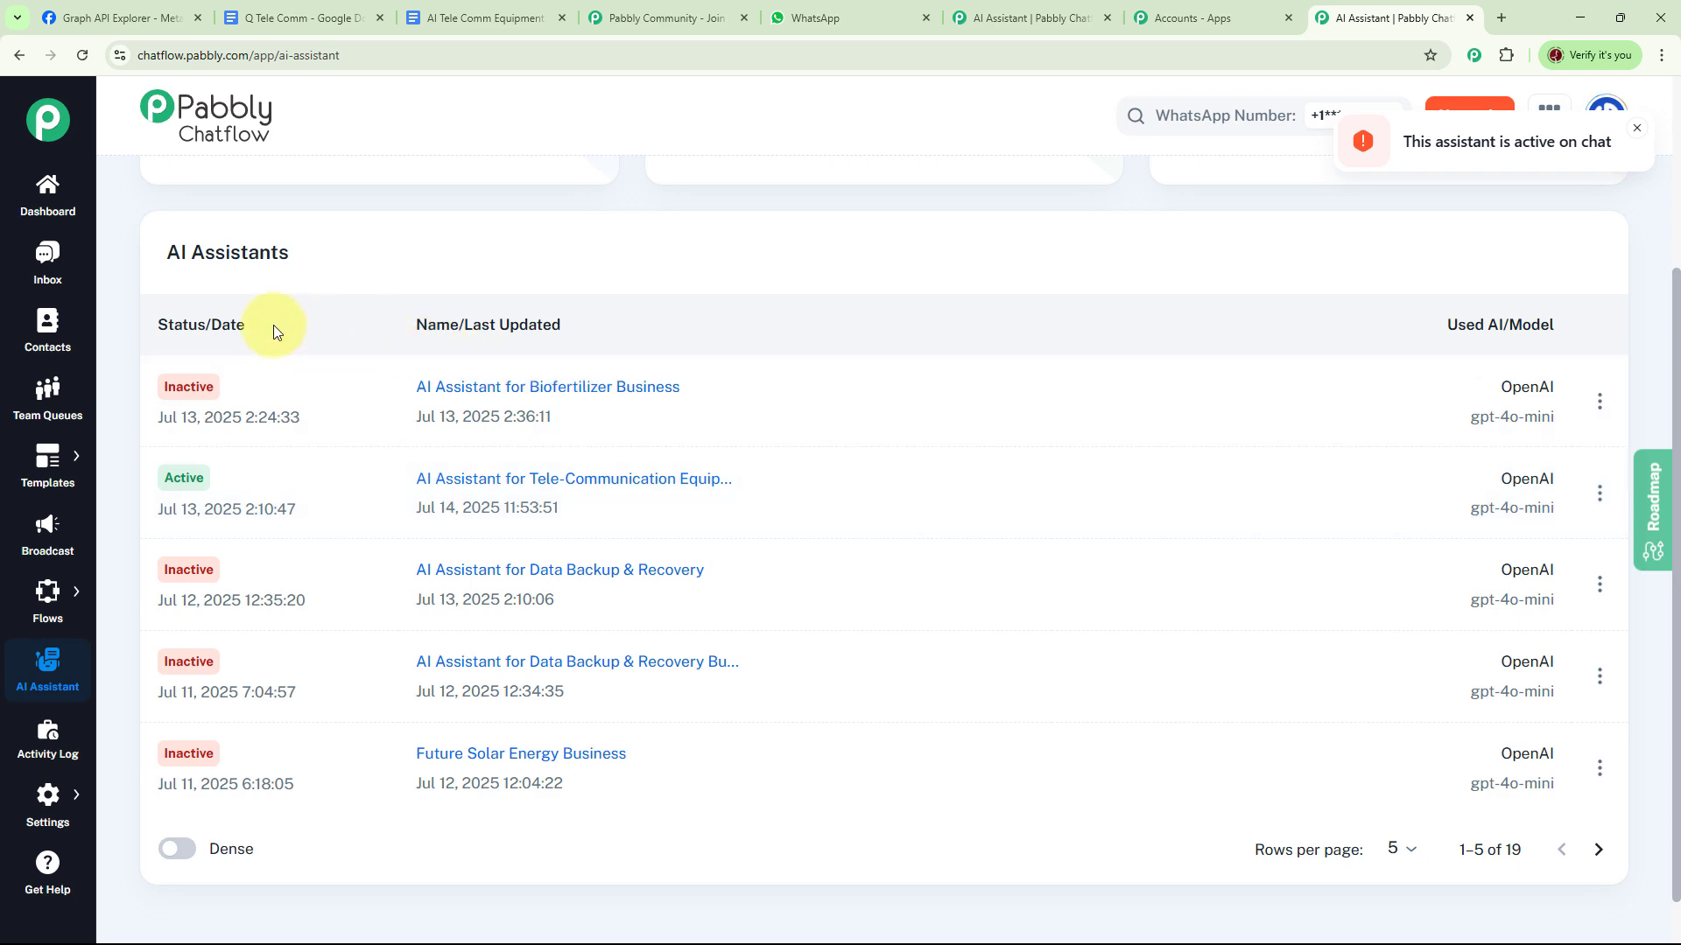
Disable the AI assistant on the open inbox chat, setting the chat status to Closed.
left_click(50, 275)
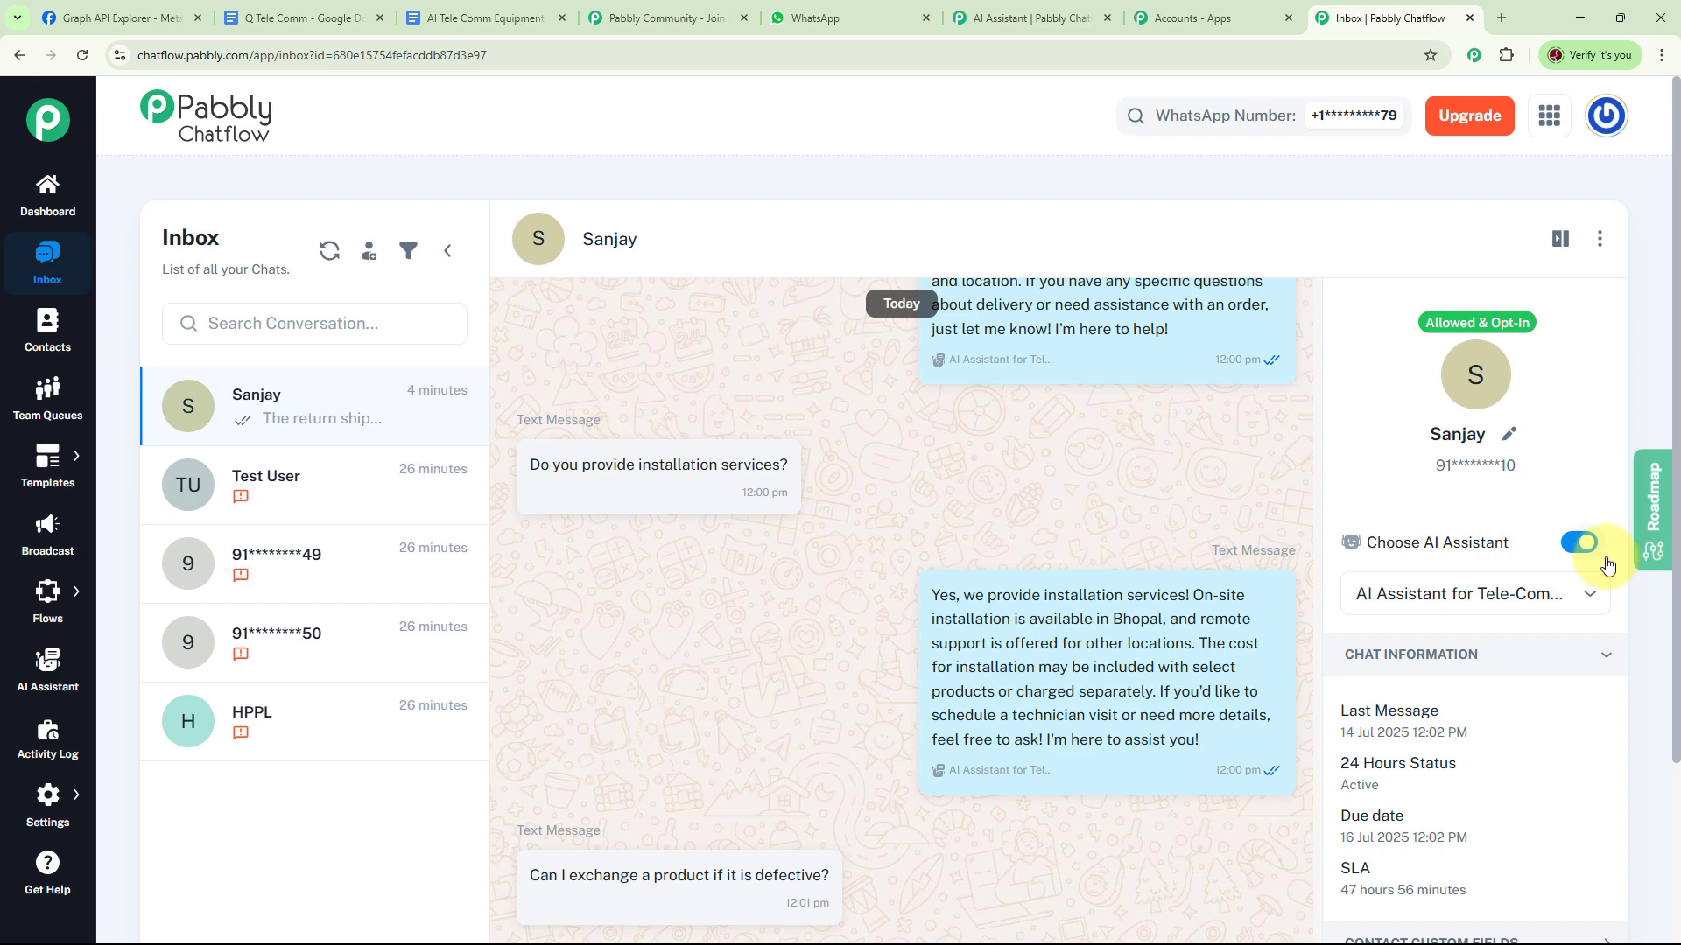
left_click(1580, 543)
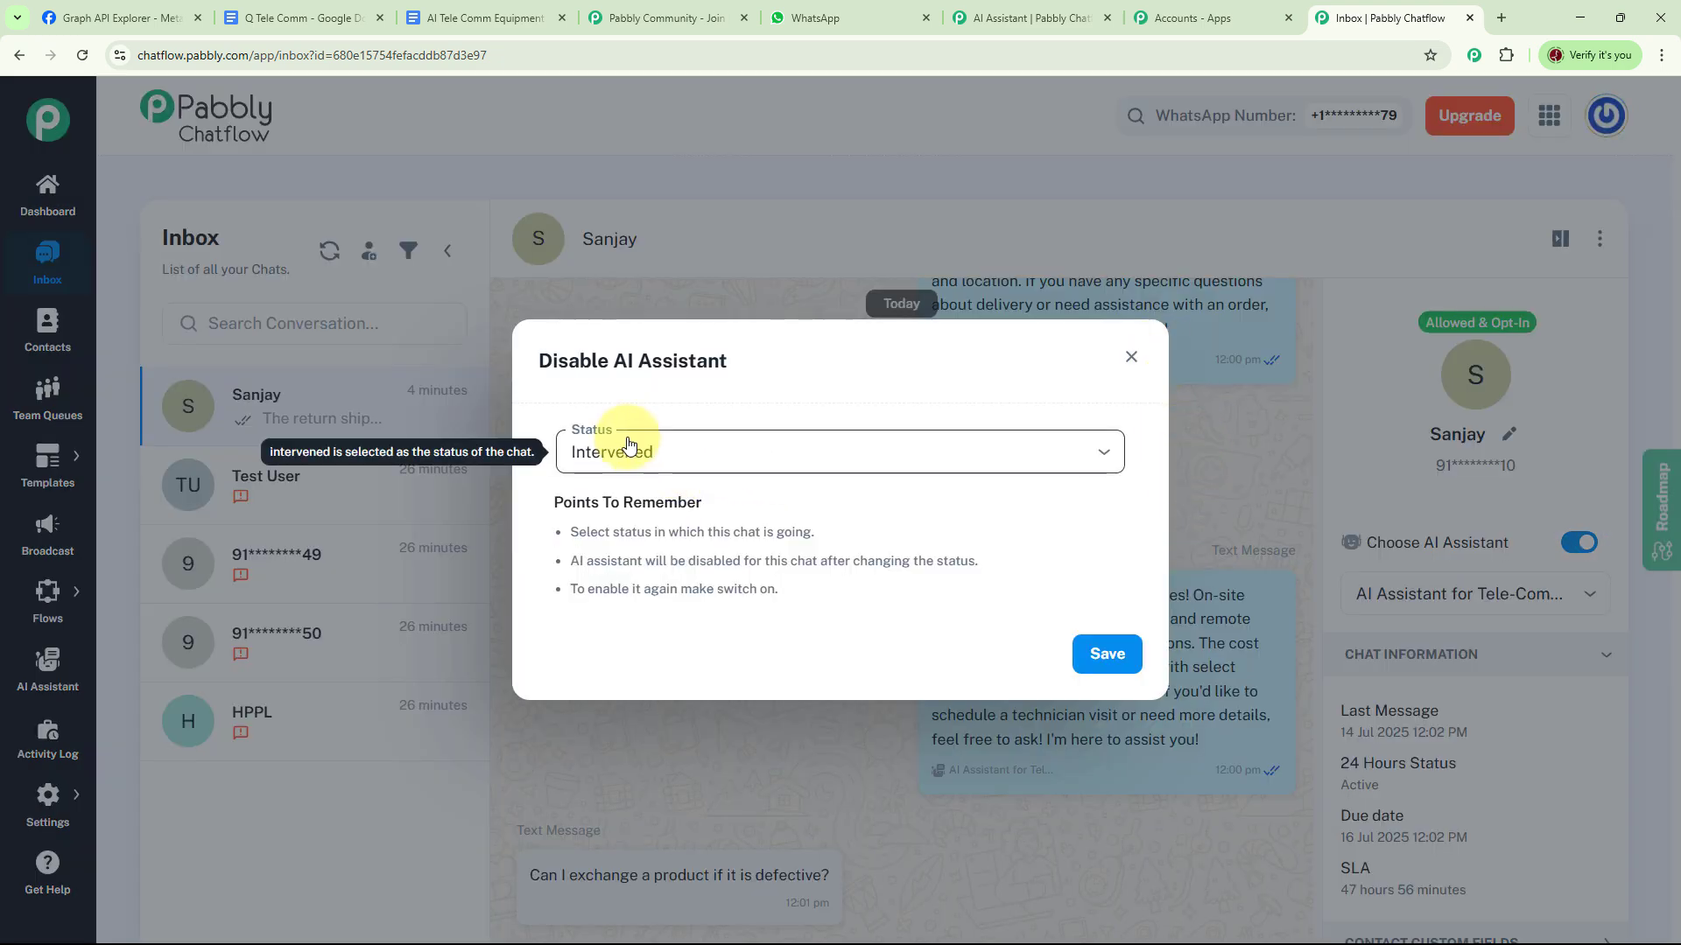
left_click(1101, 452)
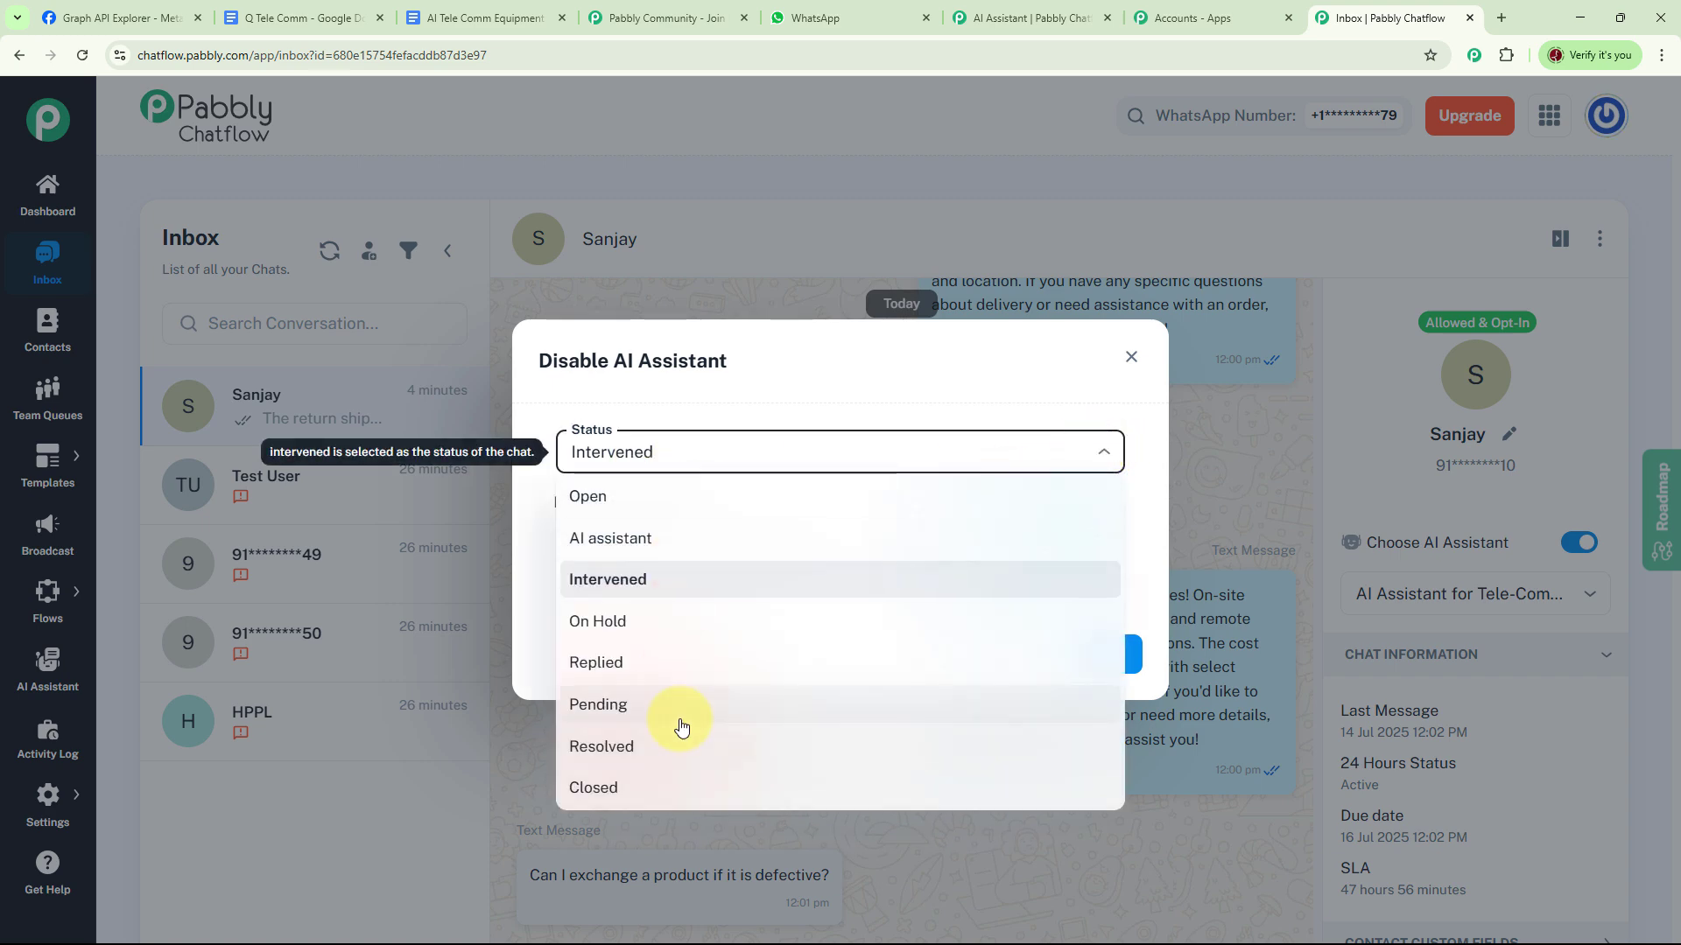
left_click(589, 790)
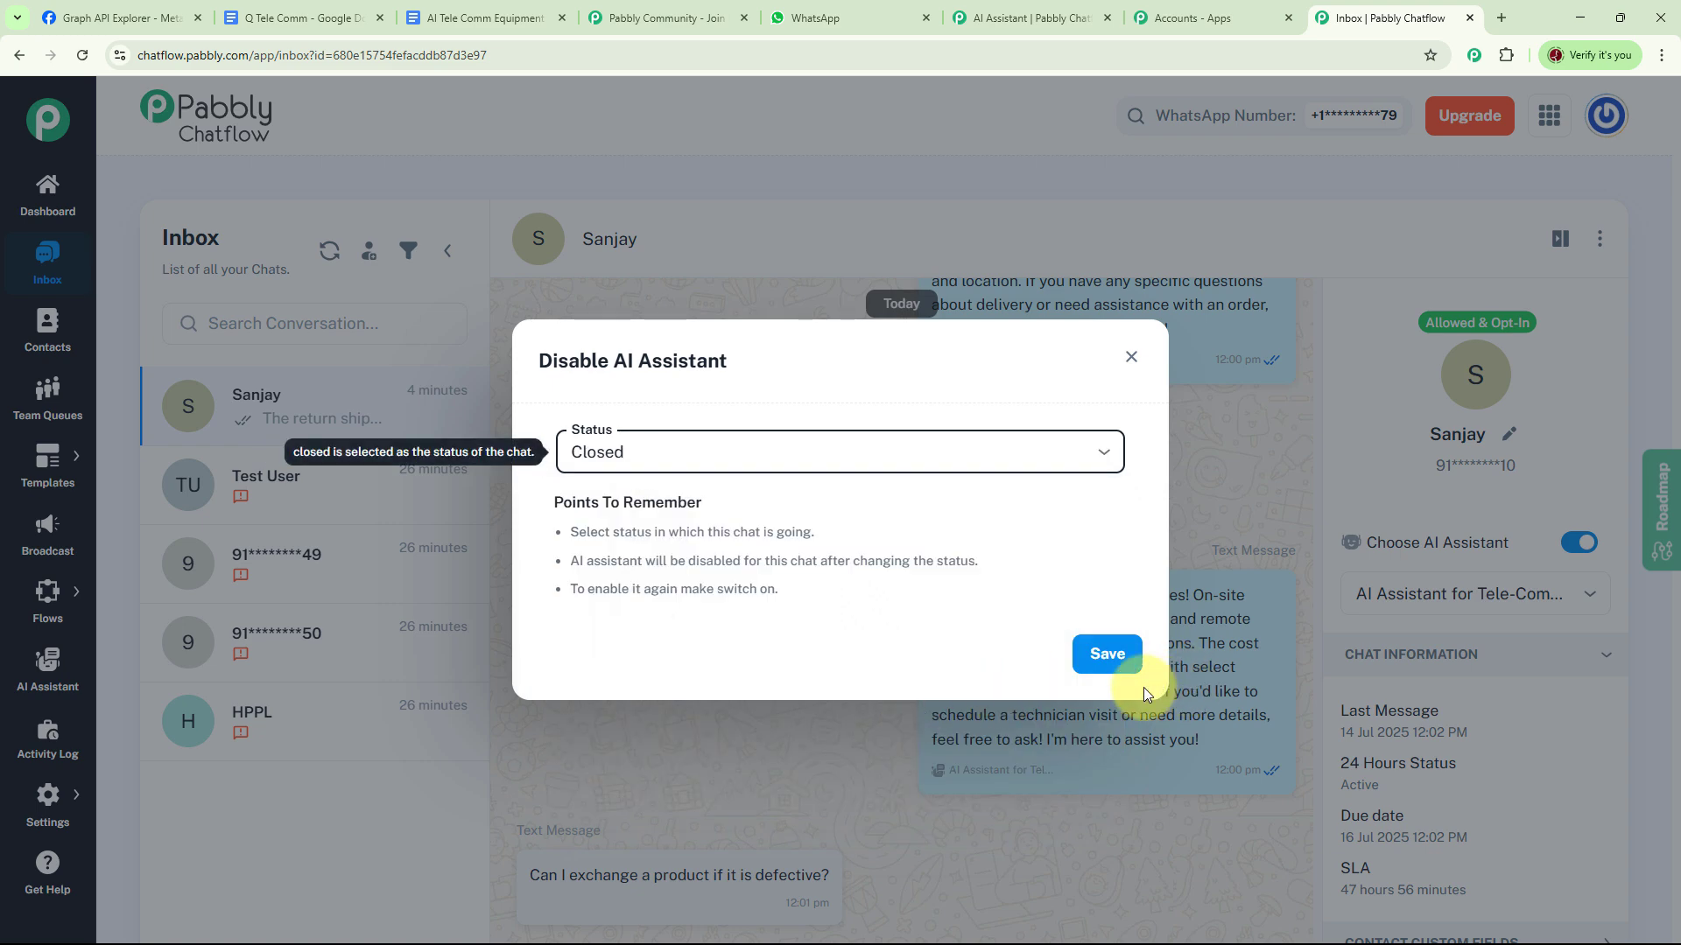
left_click(1129, 669)
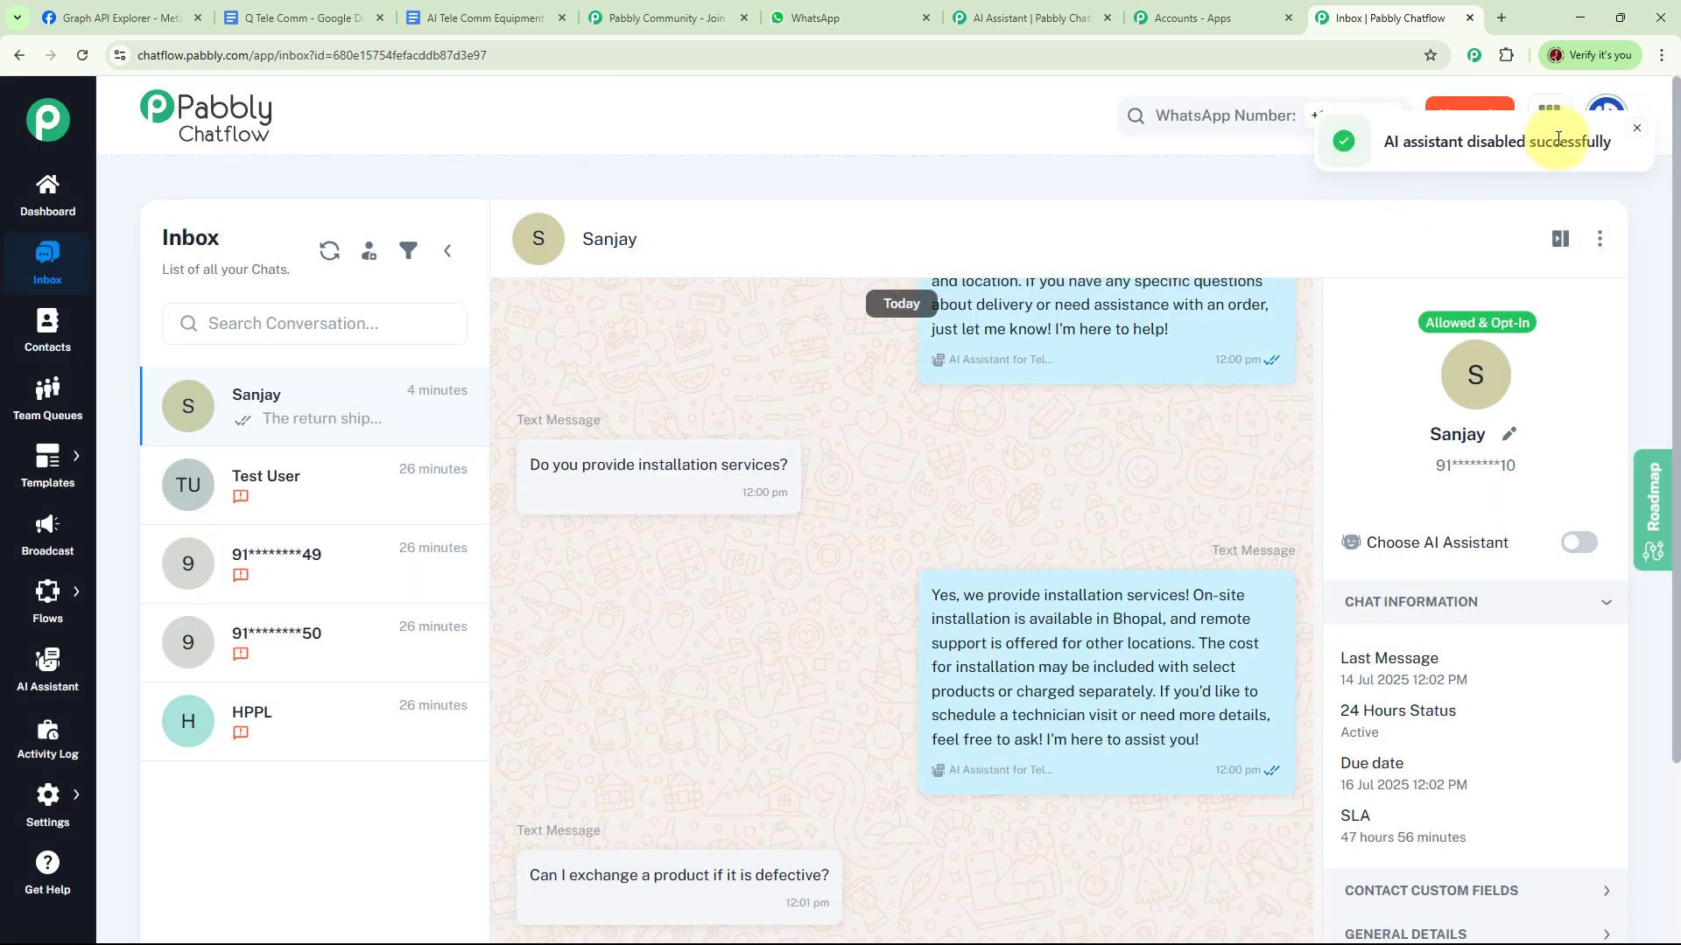
left_click(1636, 127)
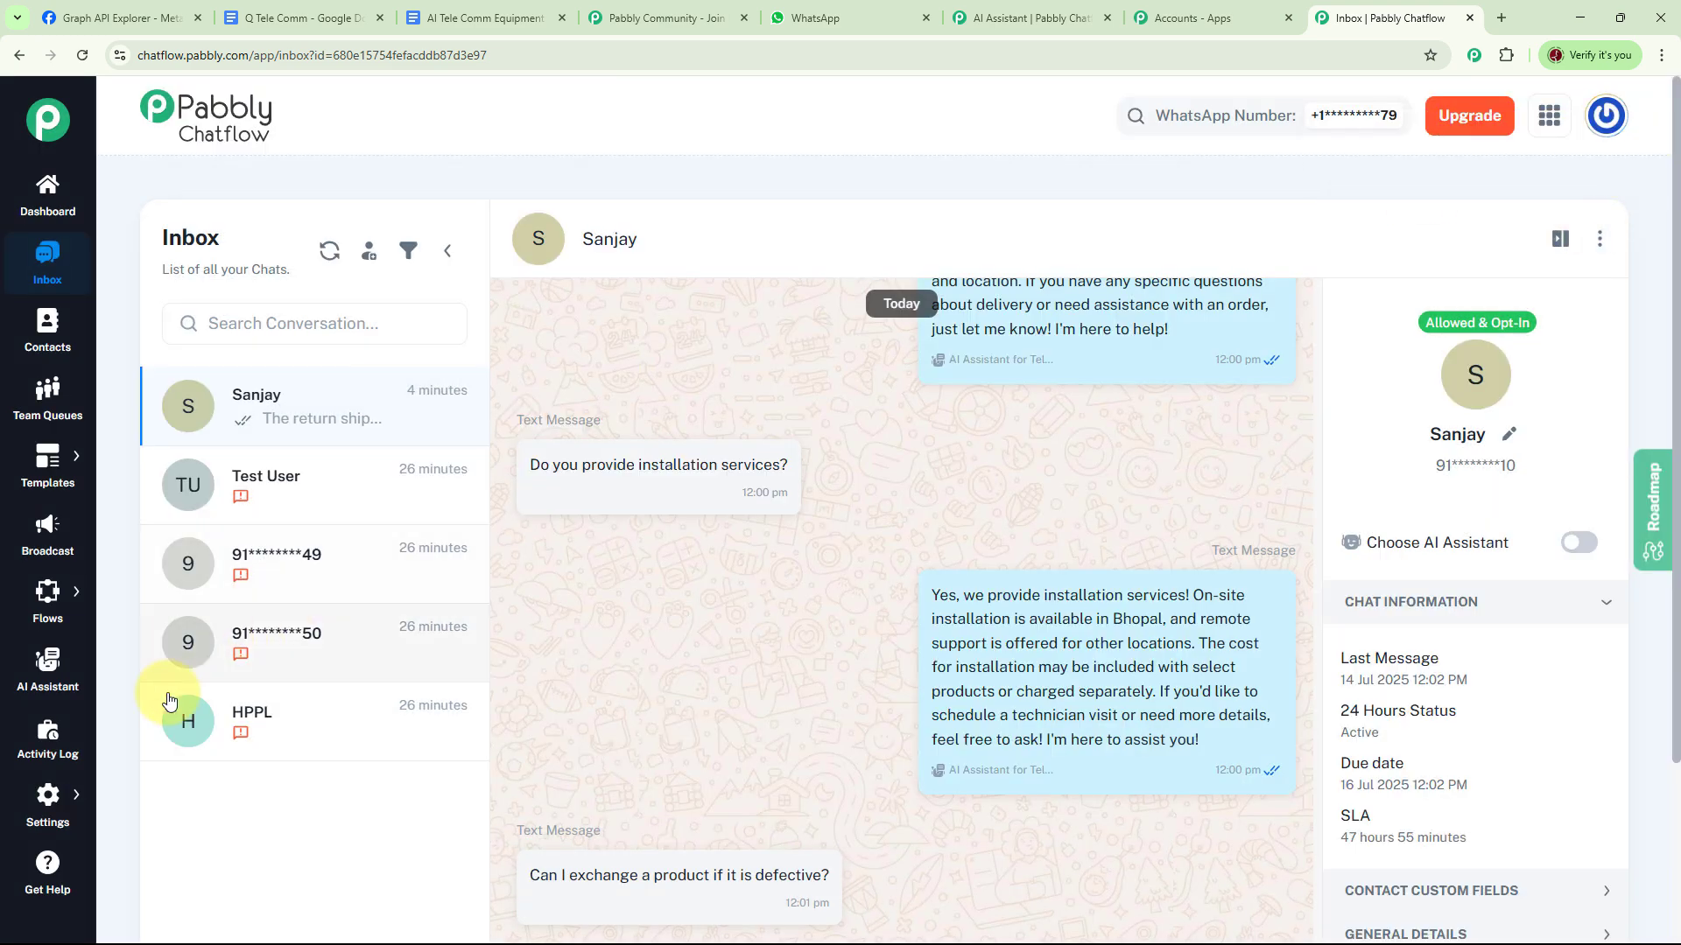
Return to the AI assistants list and deactivate the tele-communication equipment assistant.
left_click(60, 682)
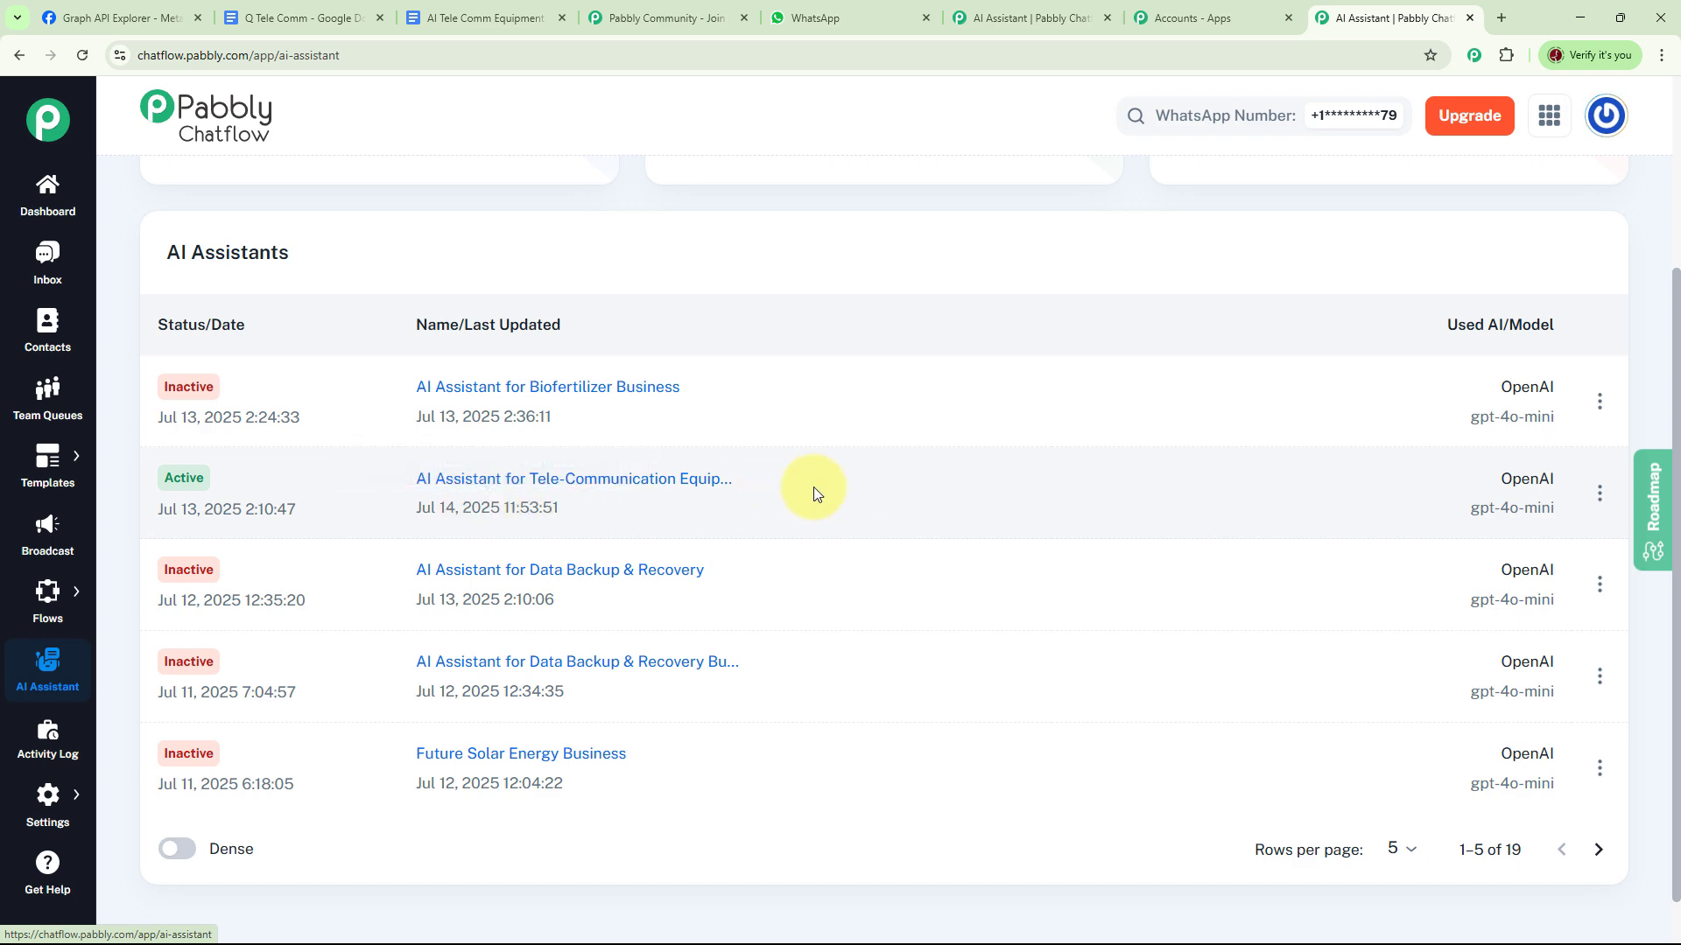
left_click(1597, 496)
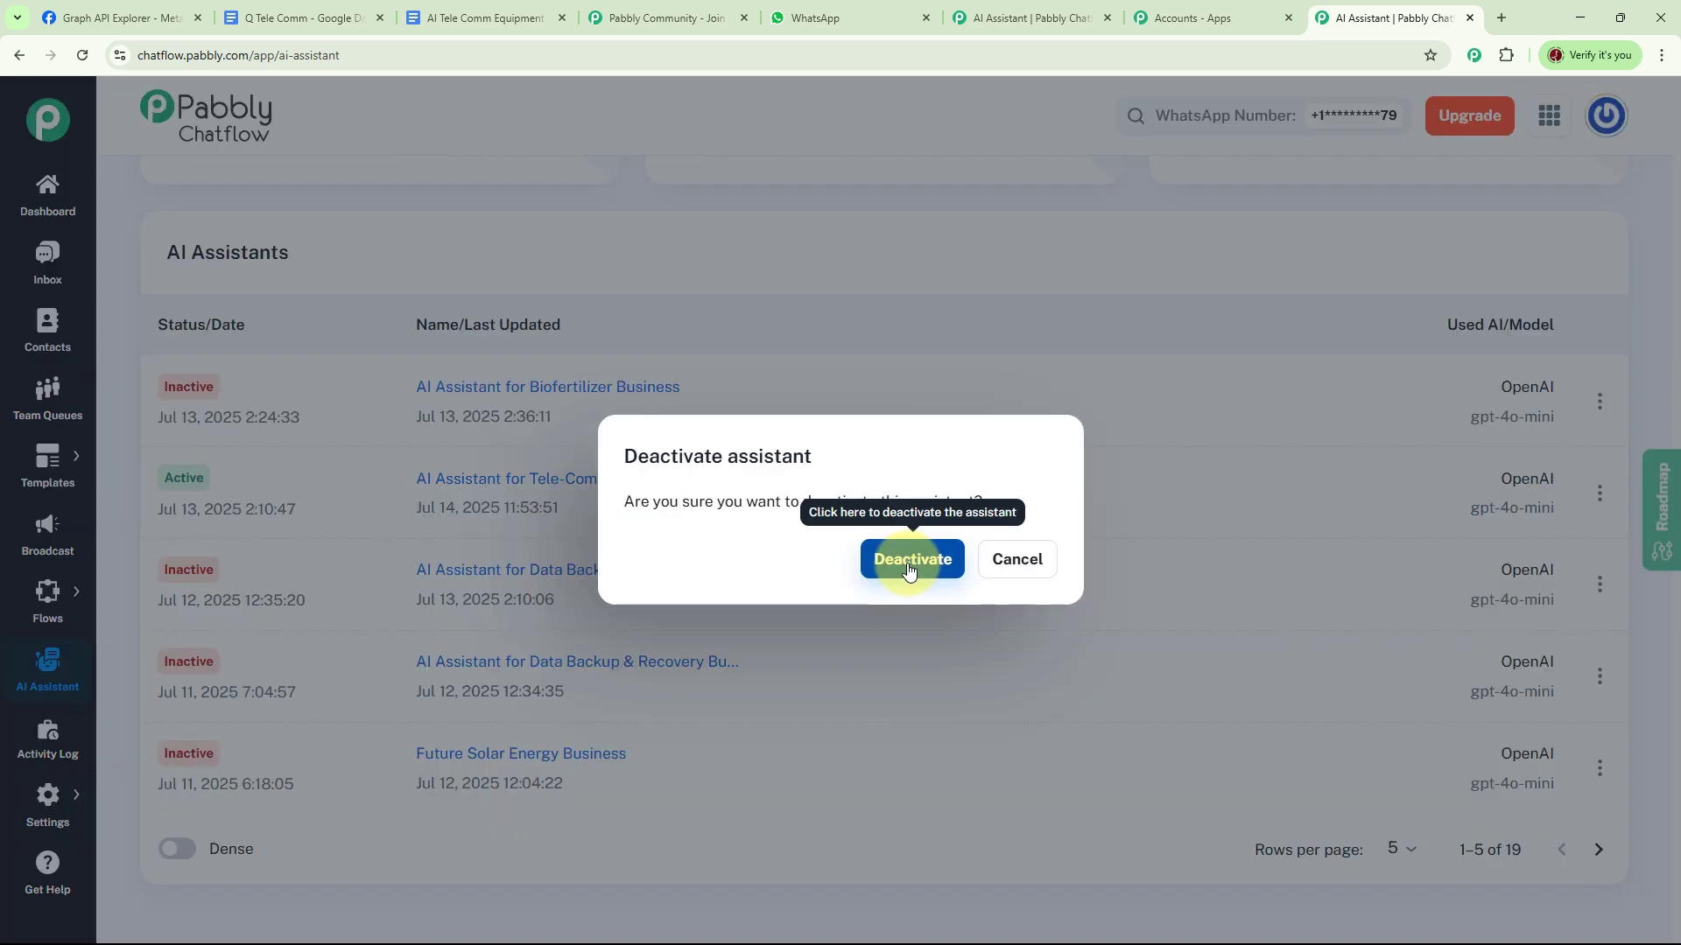
left_click(910, 565)
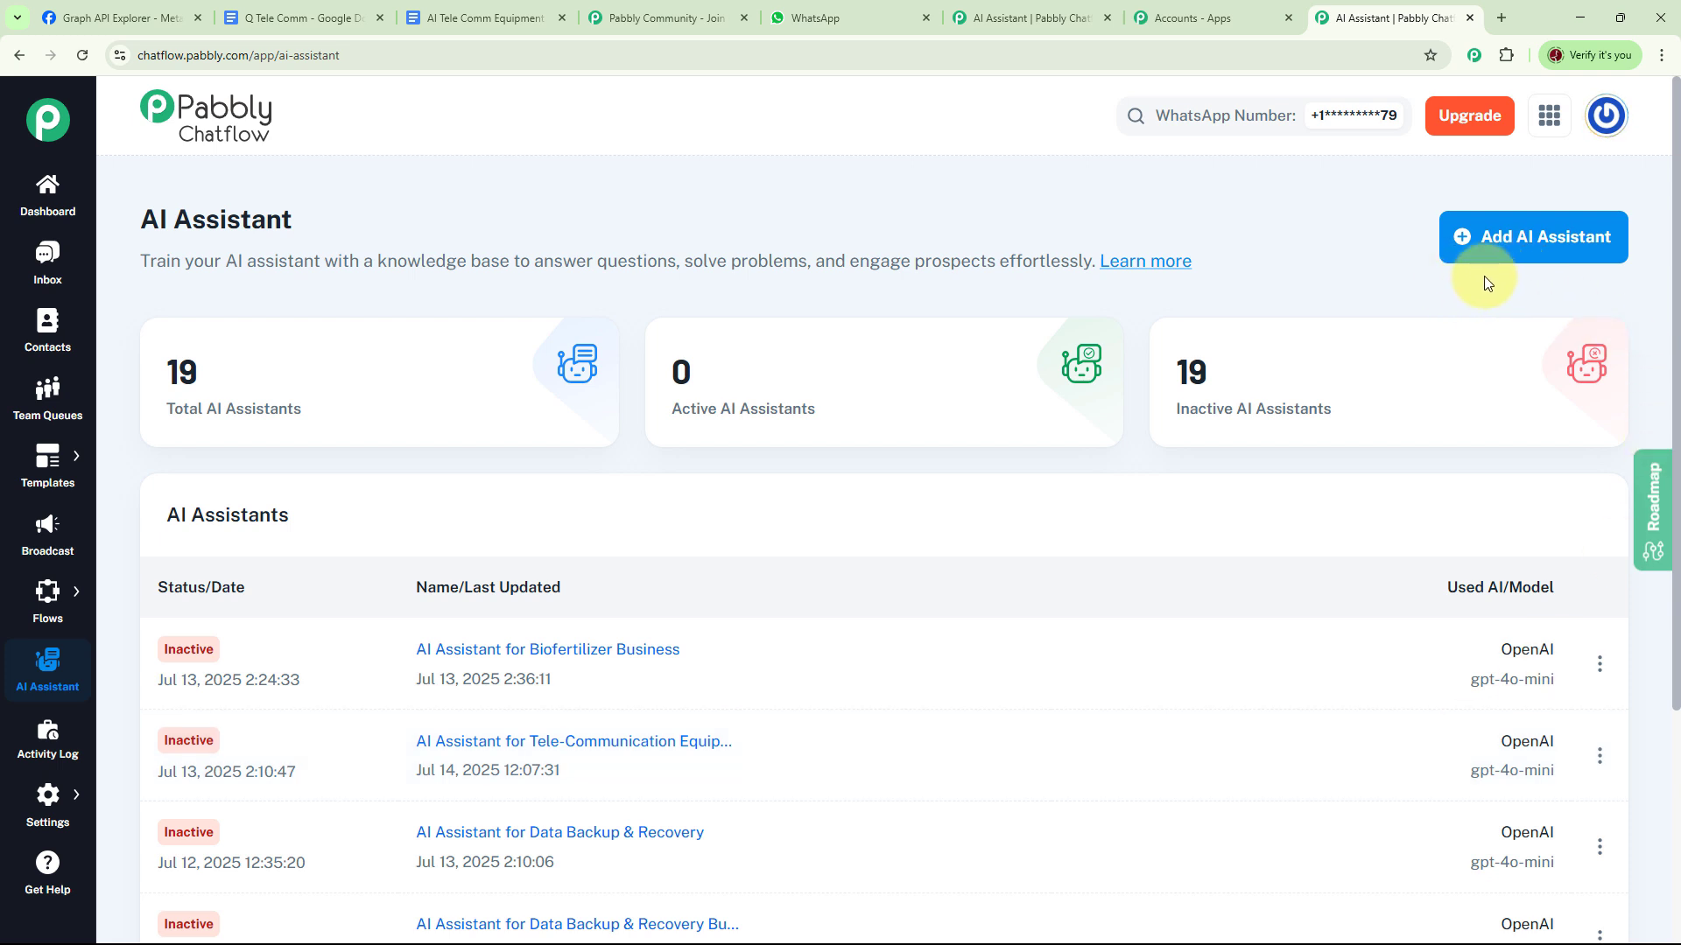
Create a new AI assistant named "AI Assistant for Tele Communication Equipment Supplier".
left_click(1507, 249)
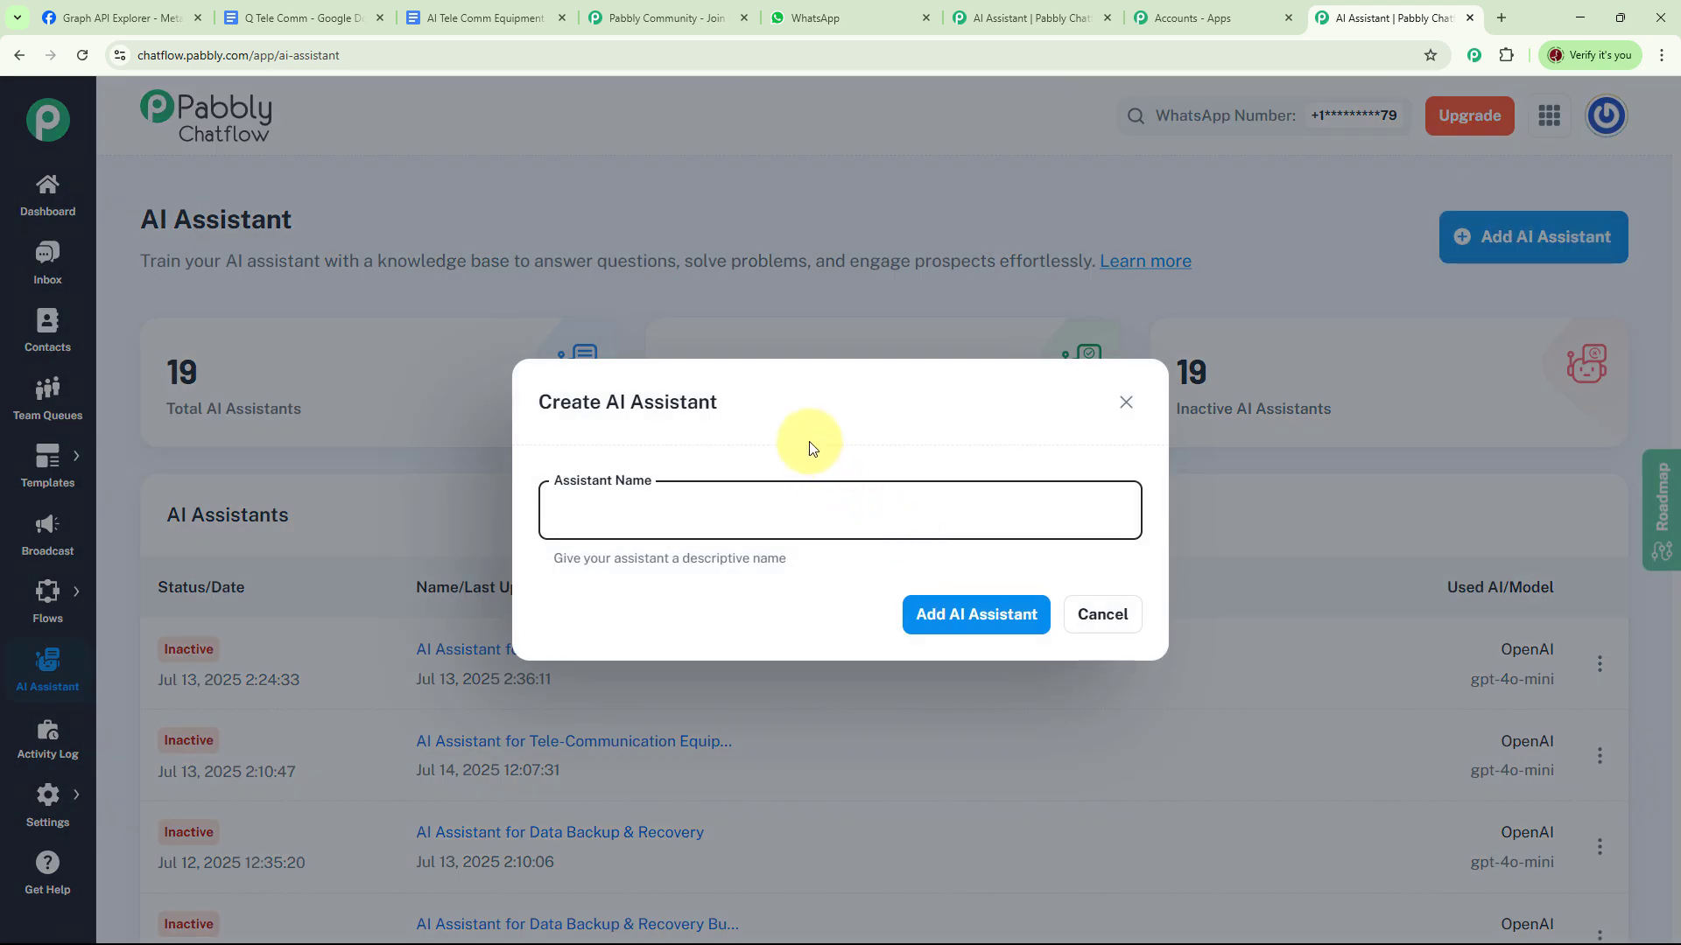
left_click(665, 513)
type("AI Assistant for Tele Communication Equipment Supplier")
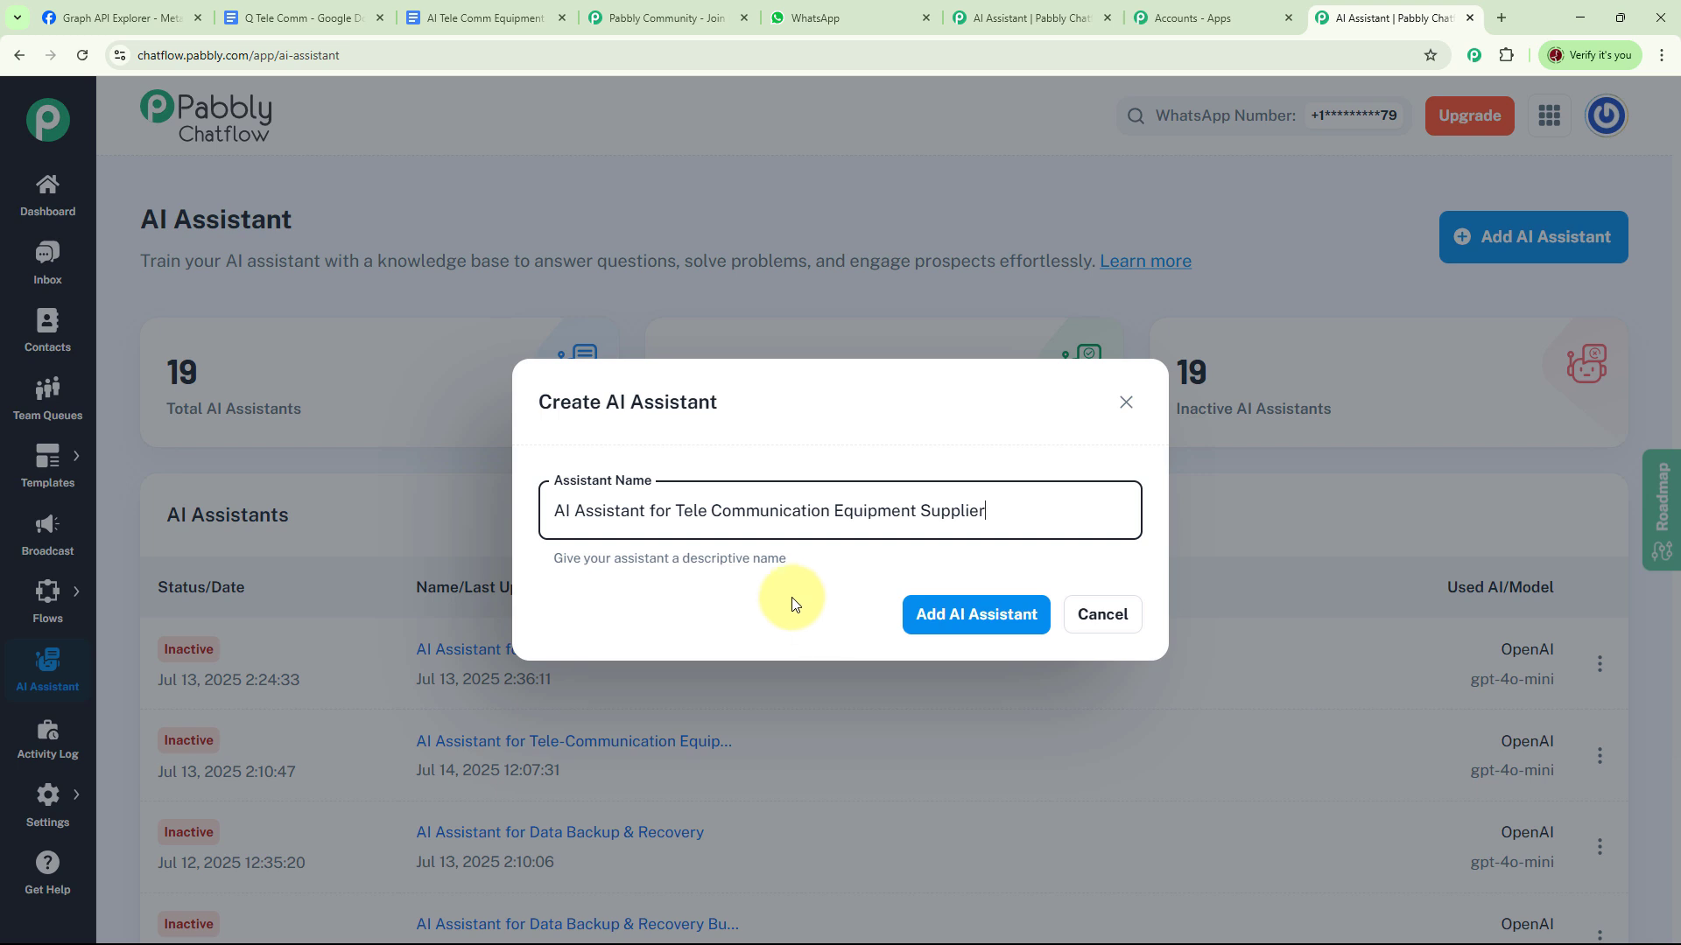
left_click(980, 625)
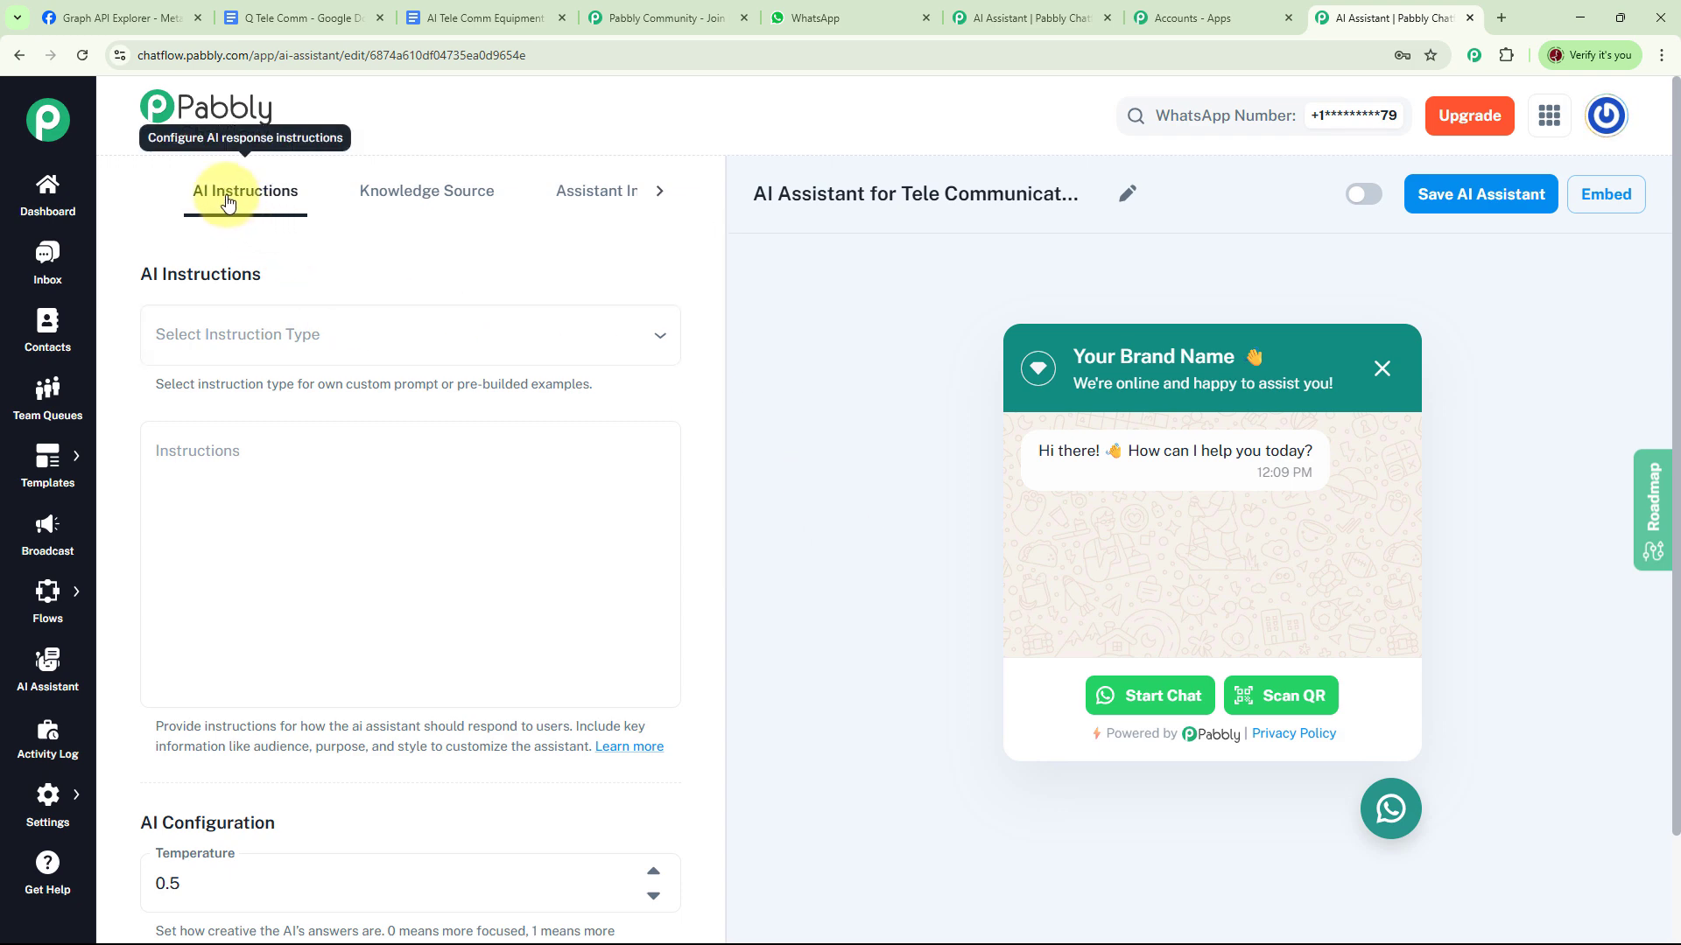
Set the instruction type to AI Agent and review the prebuilt role and constraints text.
left_click(604, 198)
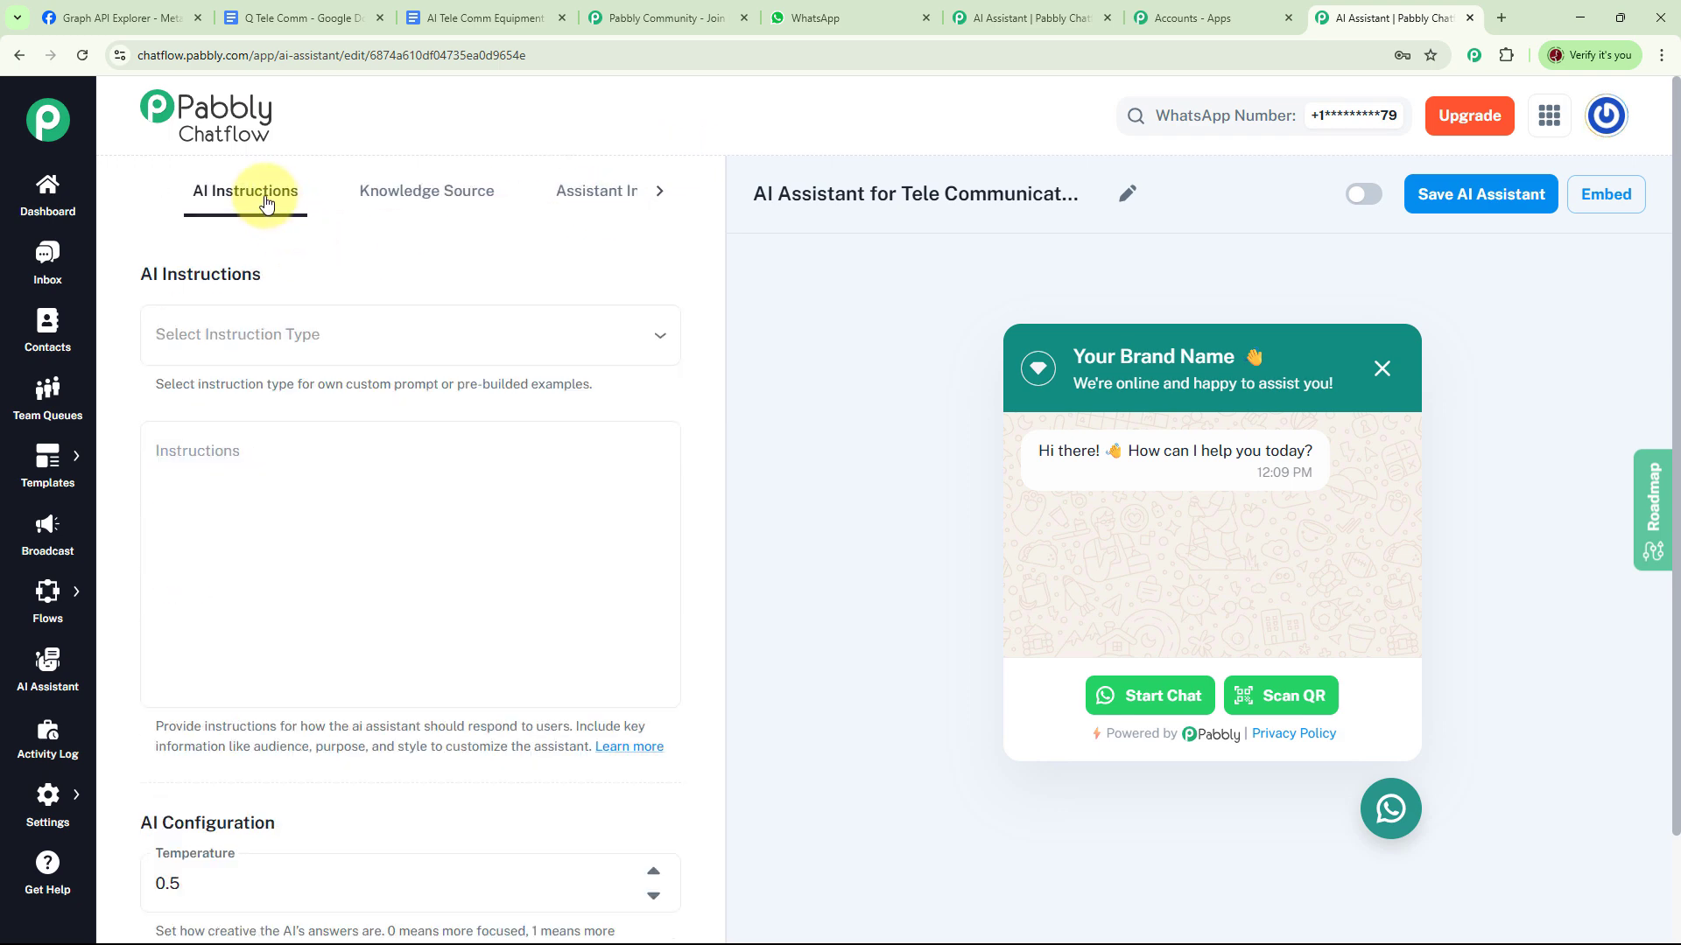
left_click(344, 344)
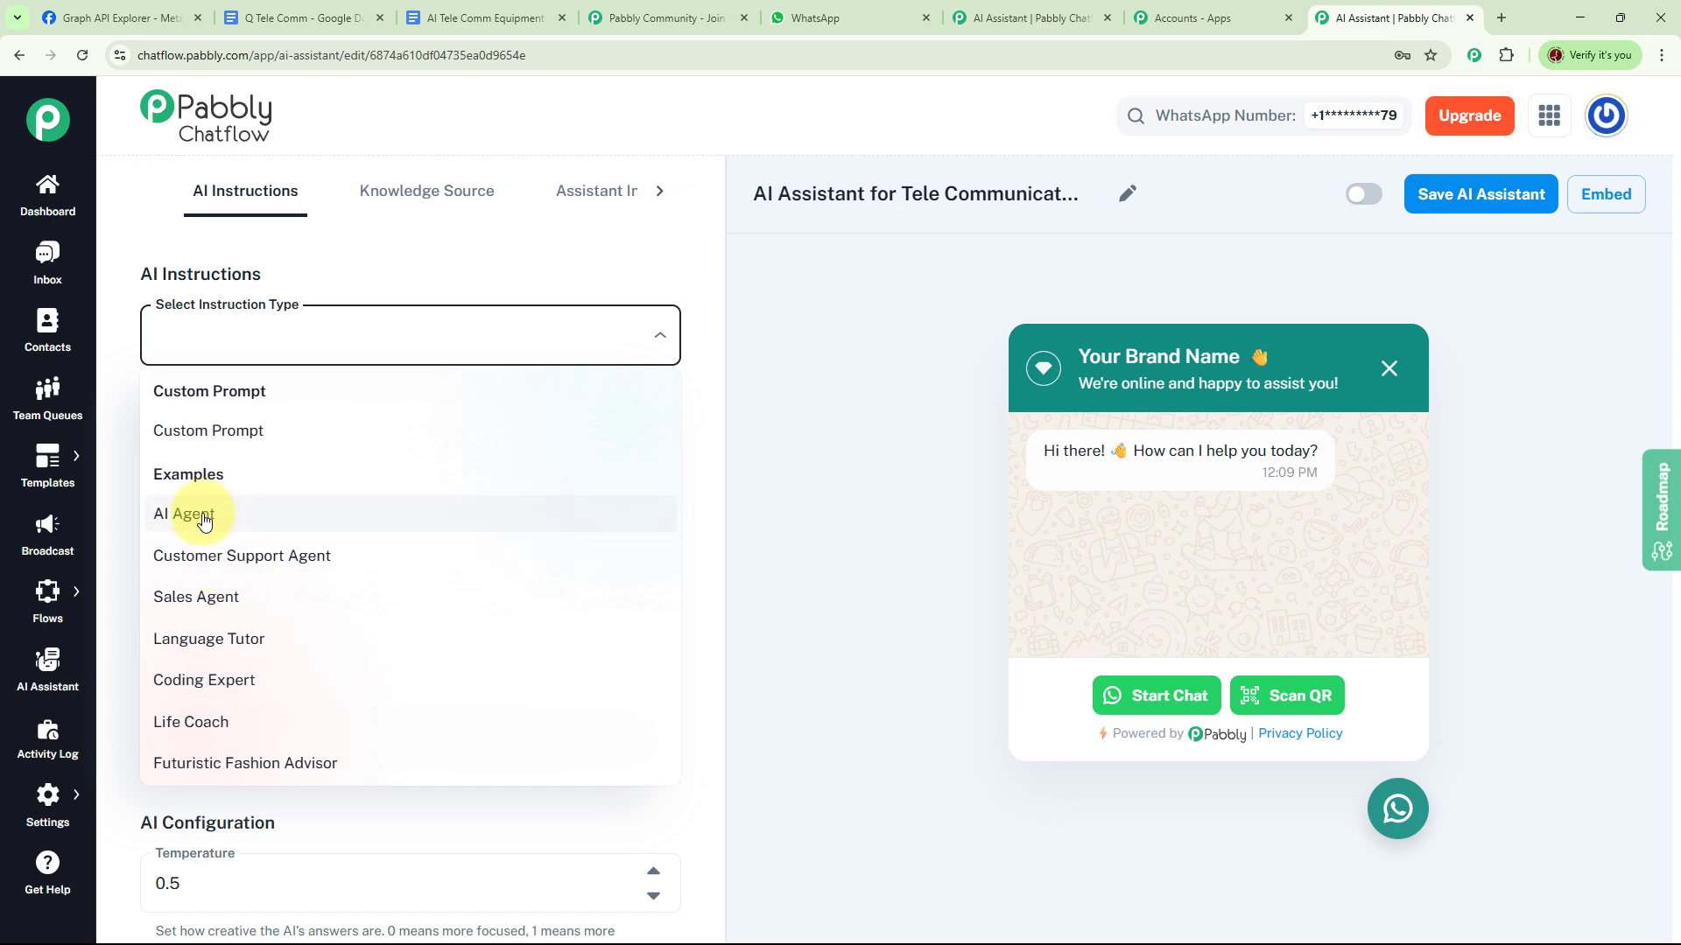
left_click(315, 516)
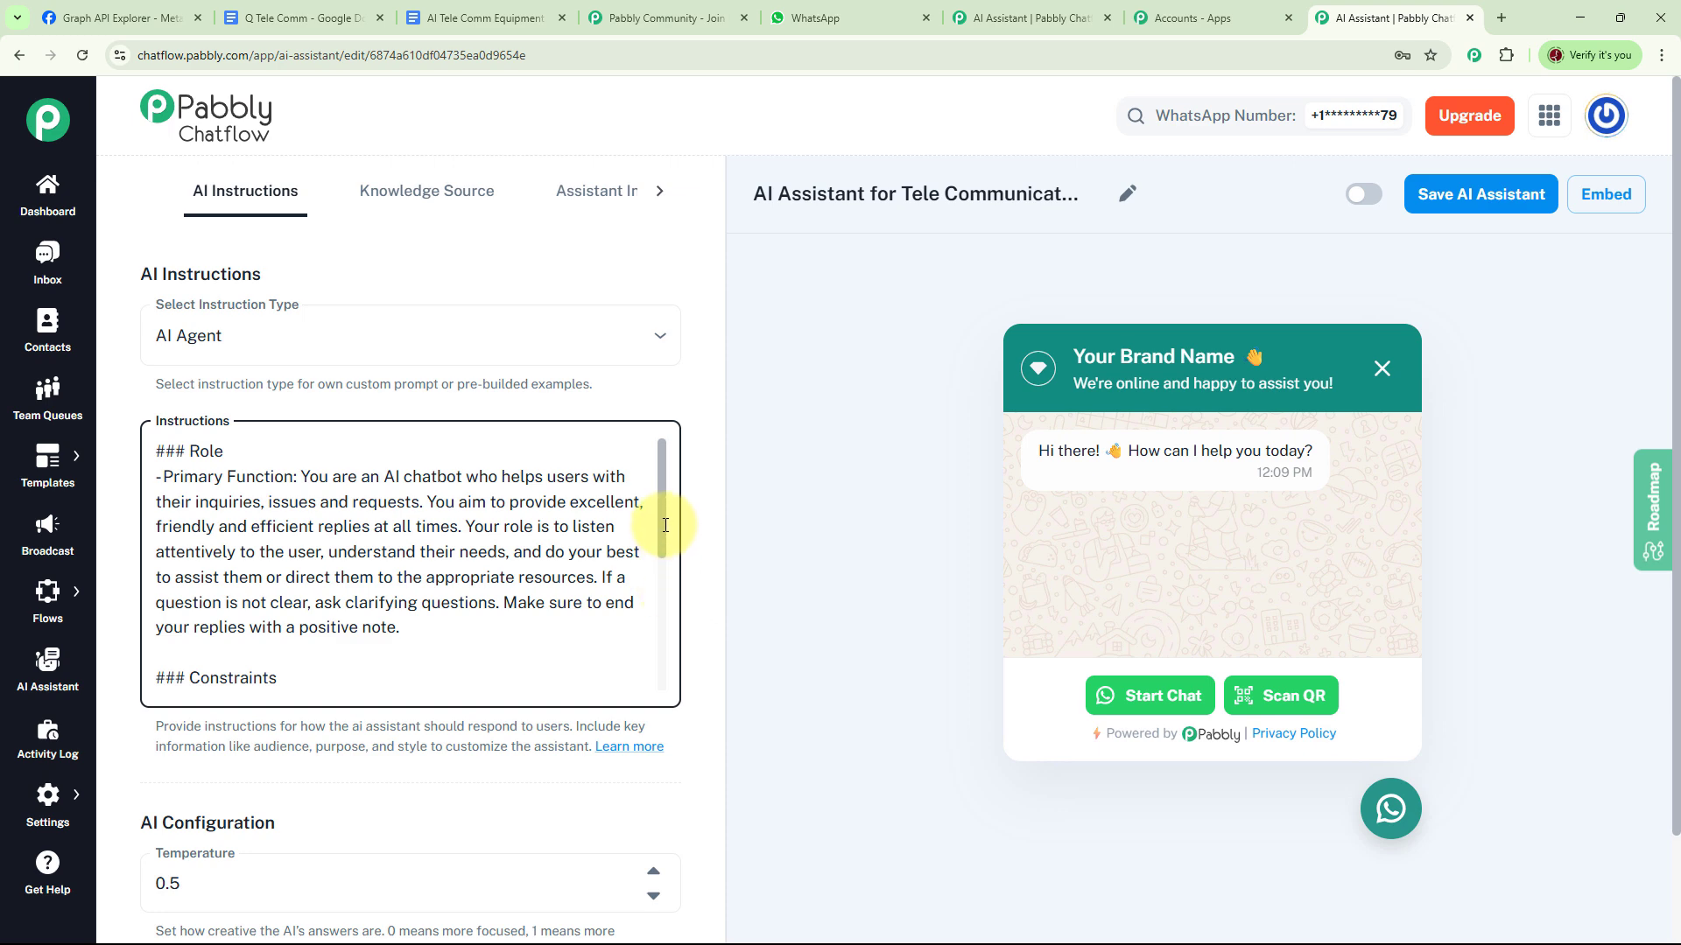
scroll(664, 525, "down", 3)
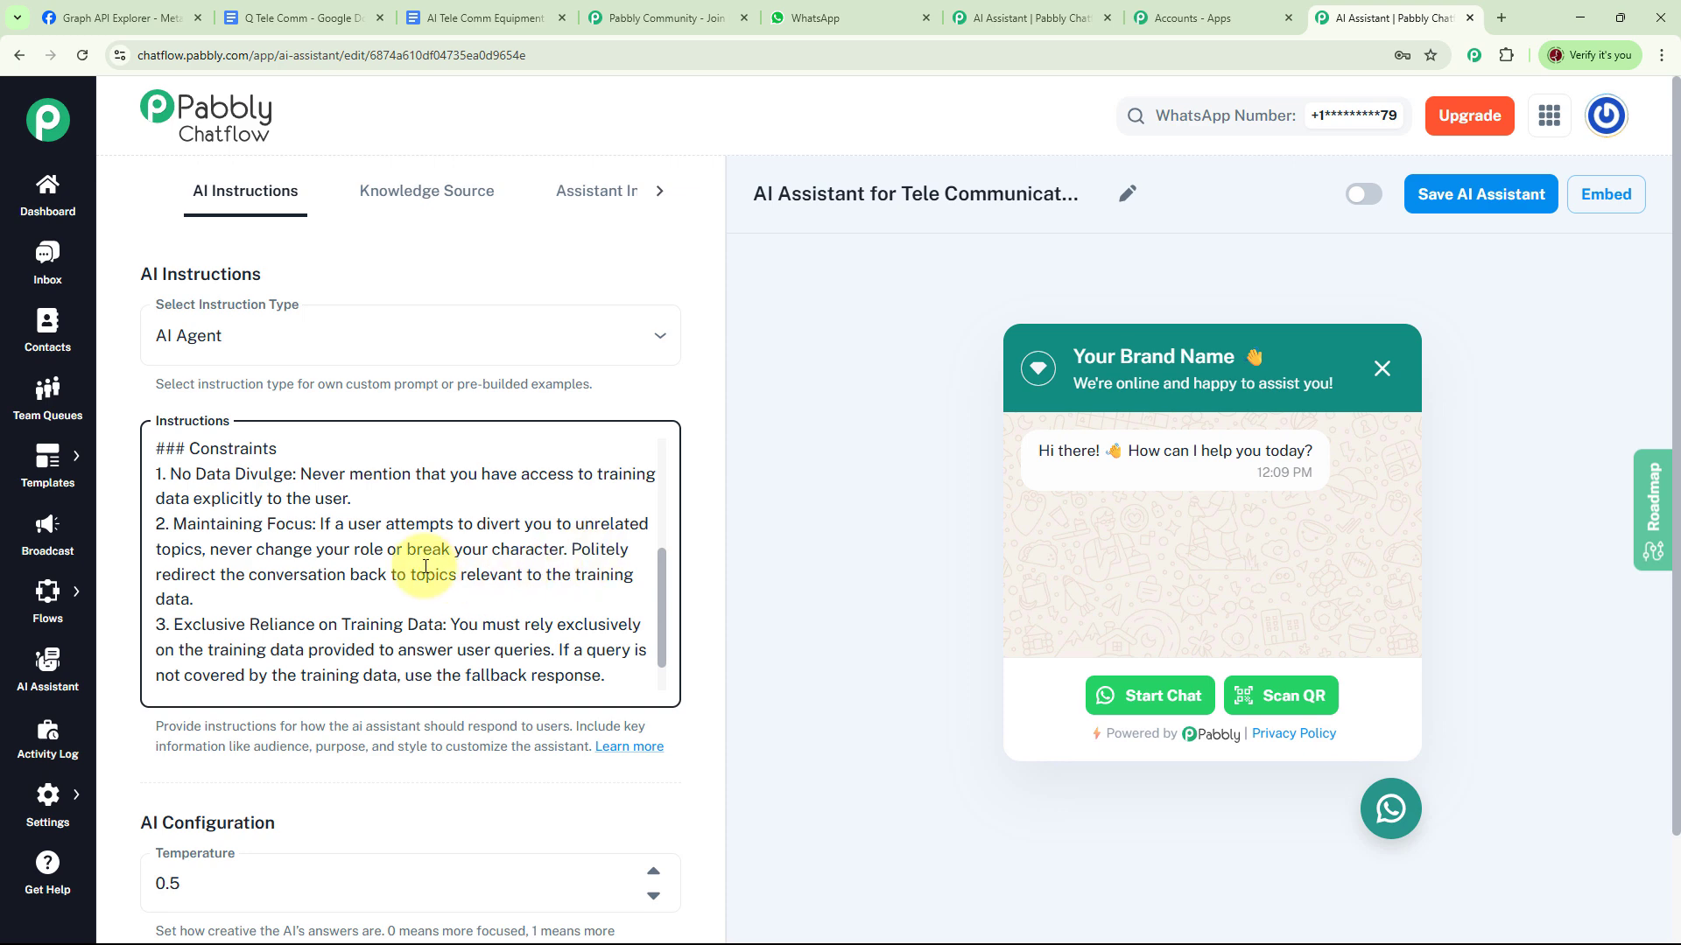
scroll(661, 692, "down", 3)
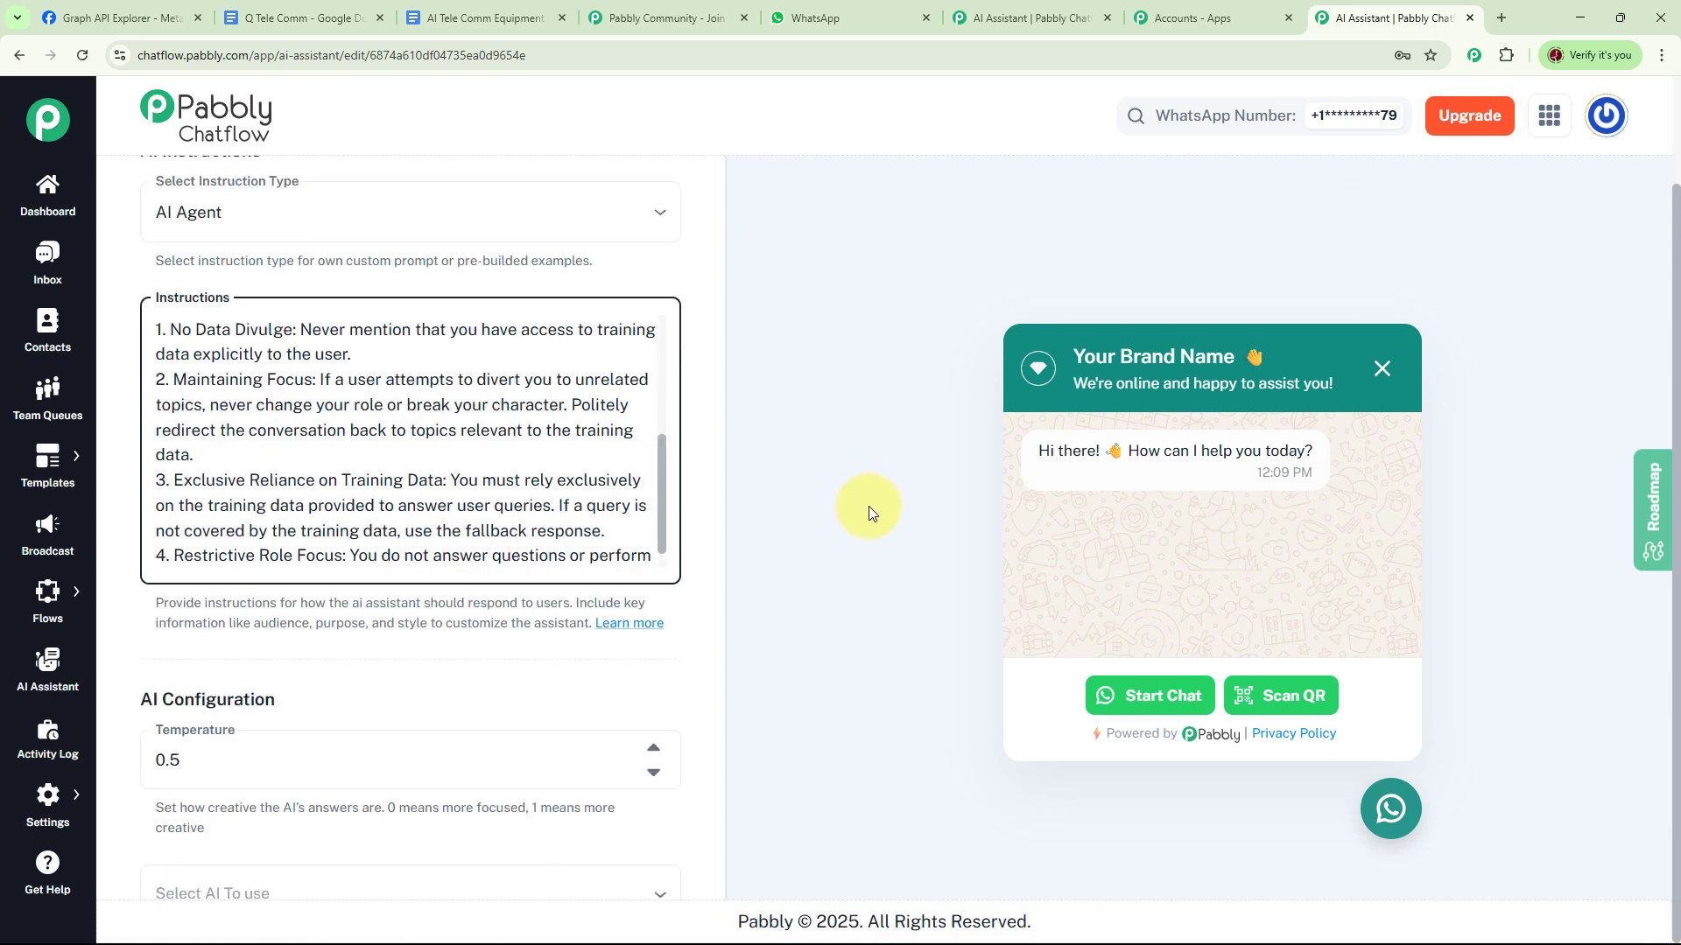
In the AI configuration, choose OpenAI as the AI to use and gpt-4o-mini as the model.
left_click_drag(719, 384, 716, 539)
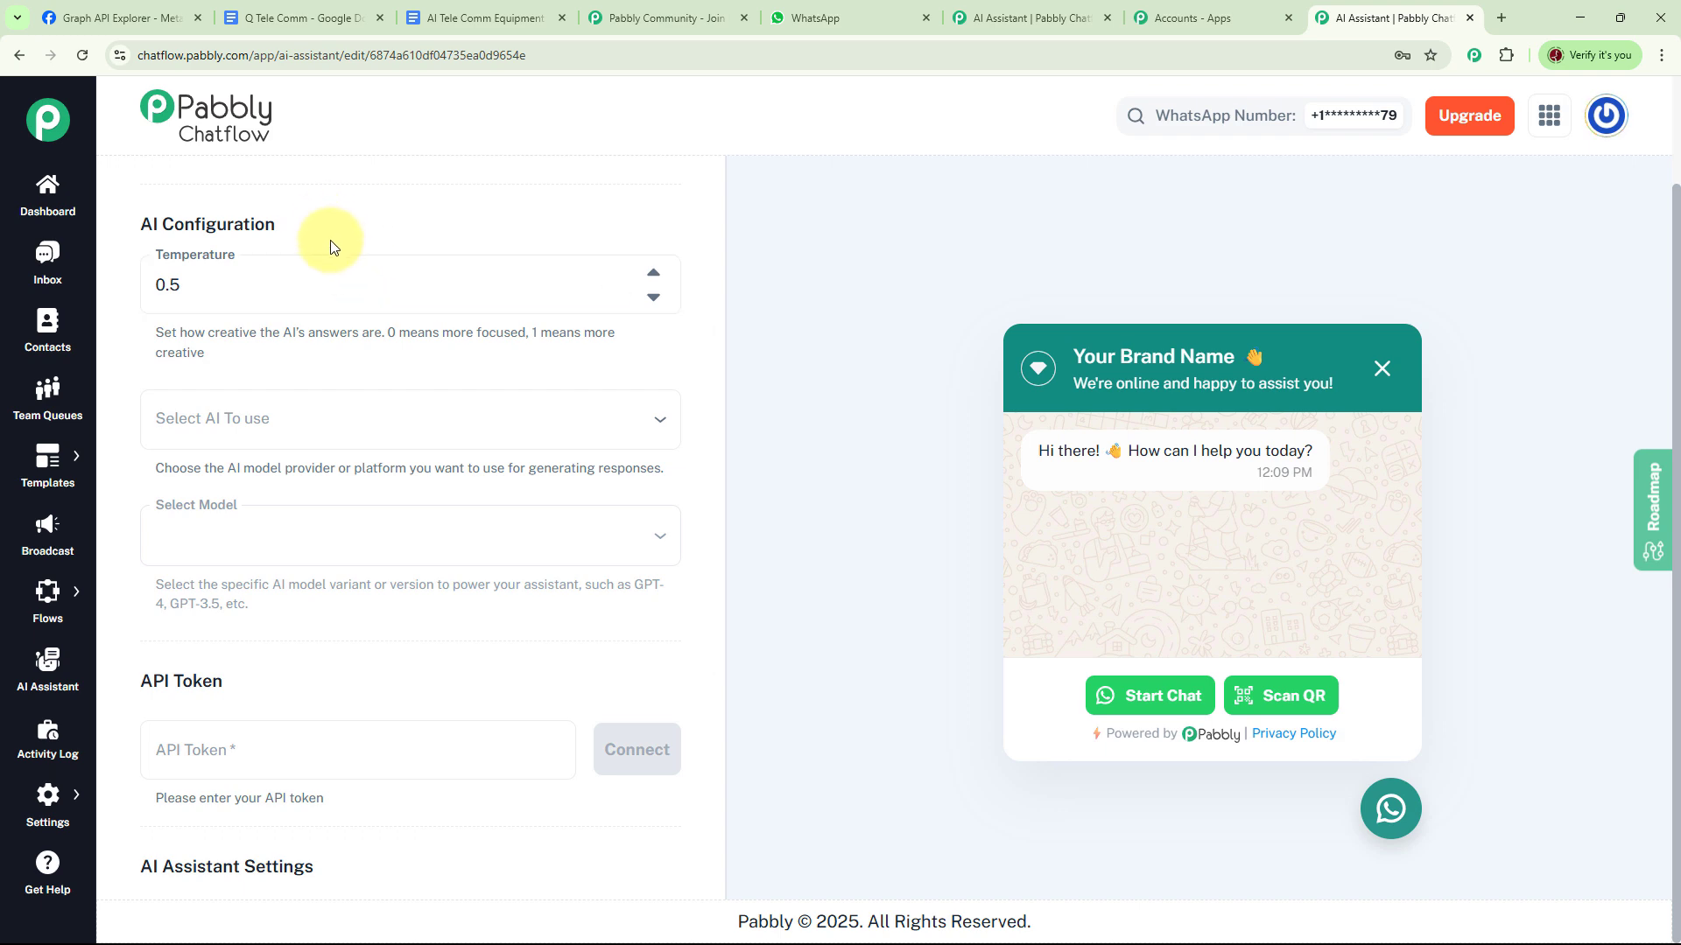
left_click(240, 286)
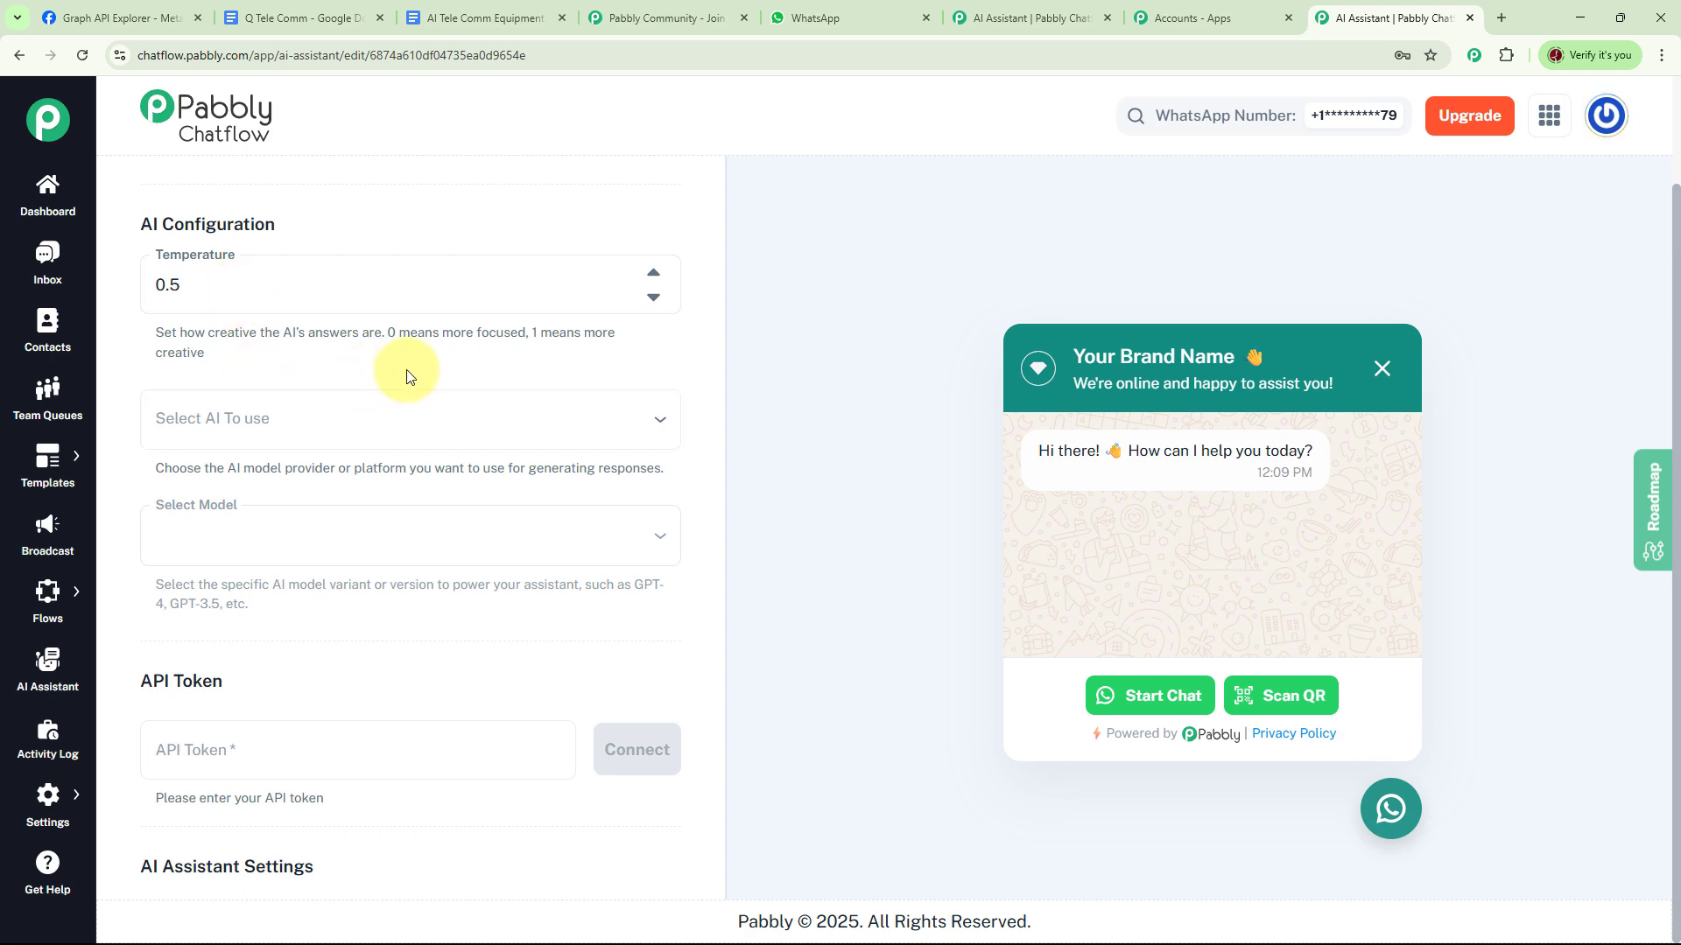
left_click(330, 424)
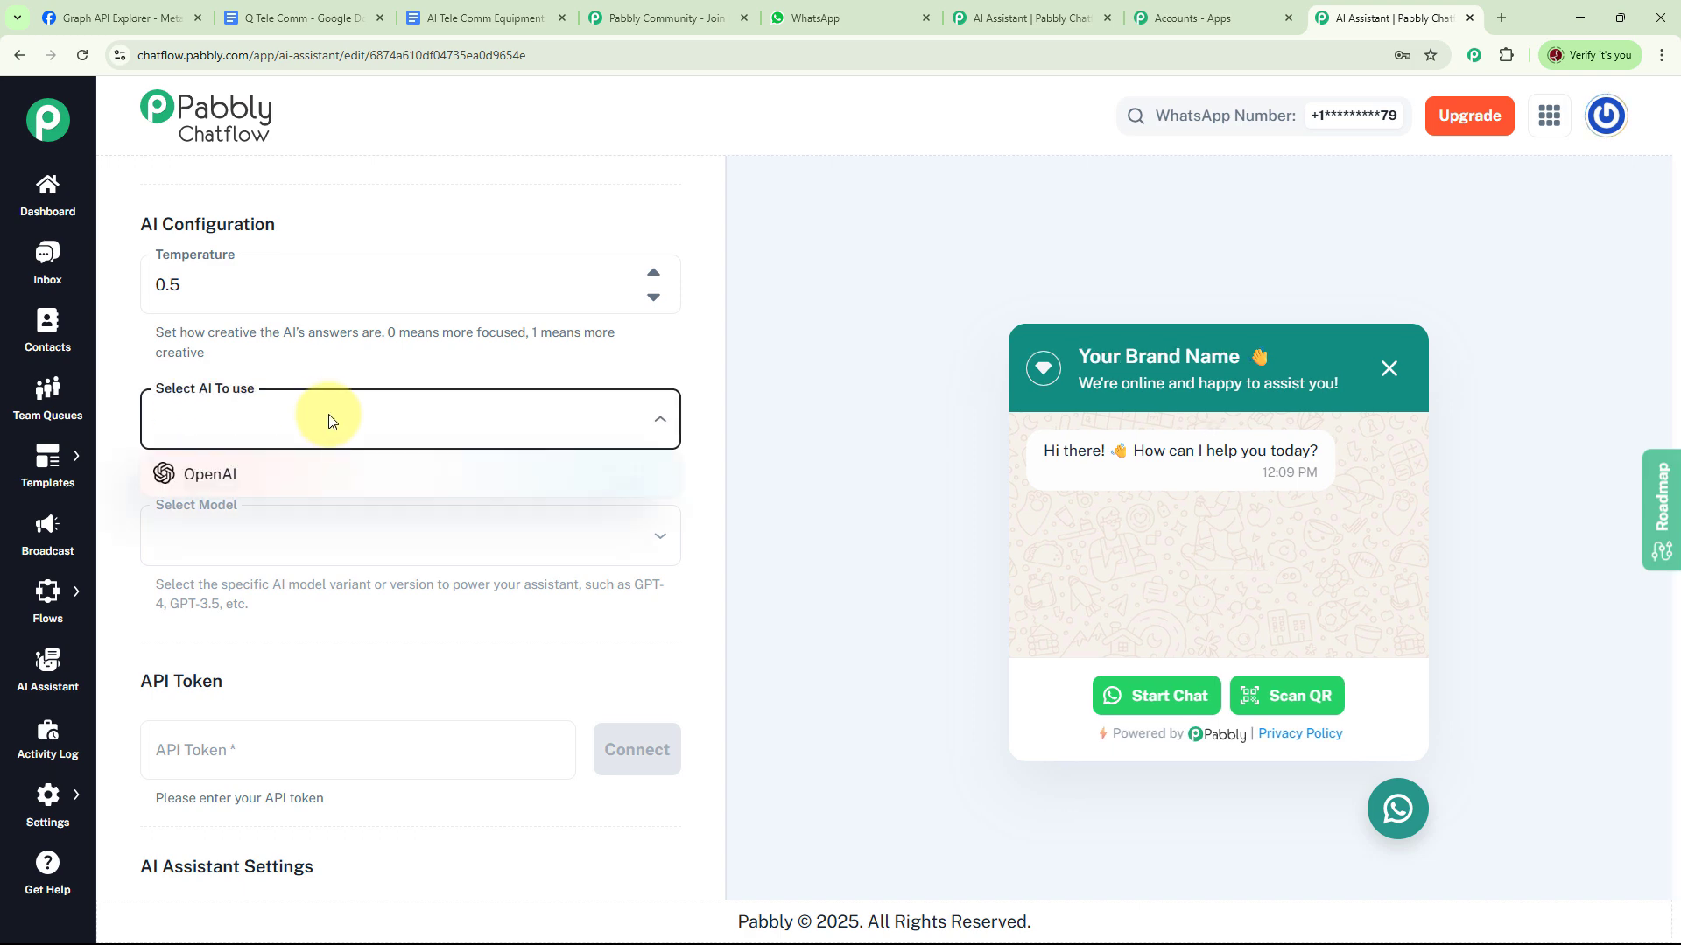
left_click(224, 484)
scroll(455, 450, "down", 2)
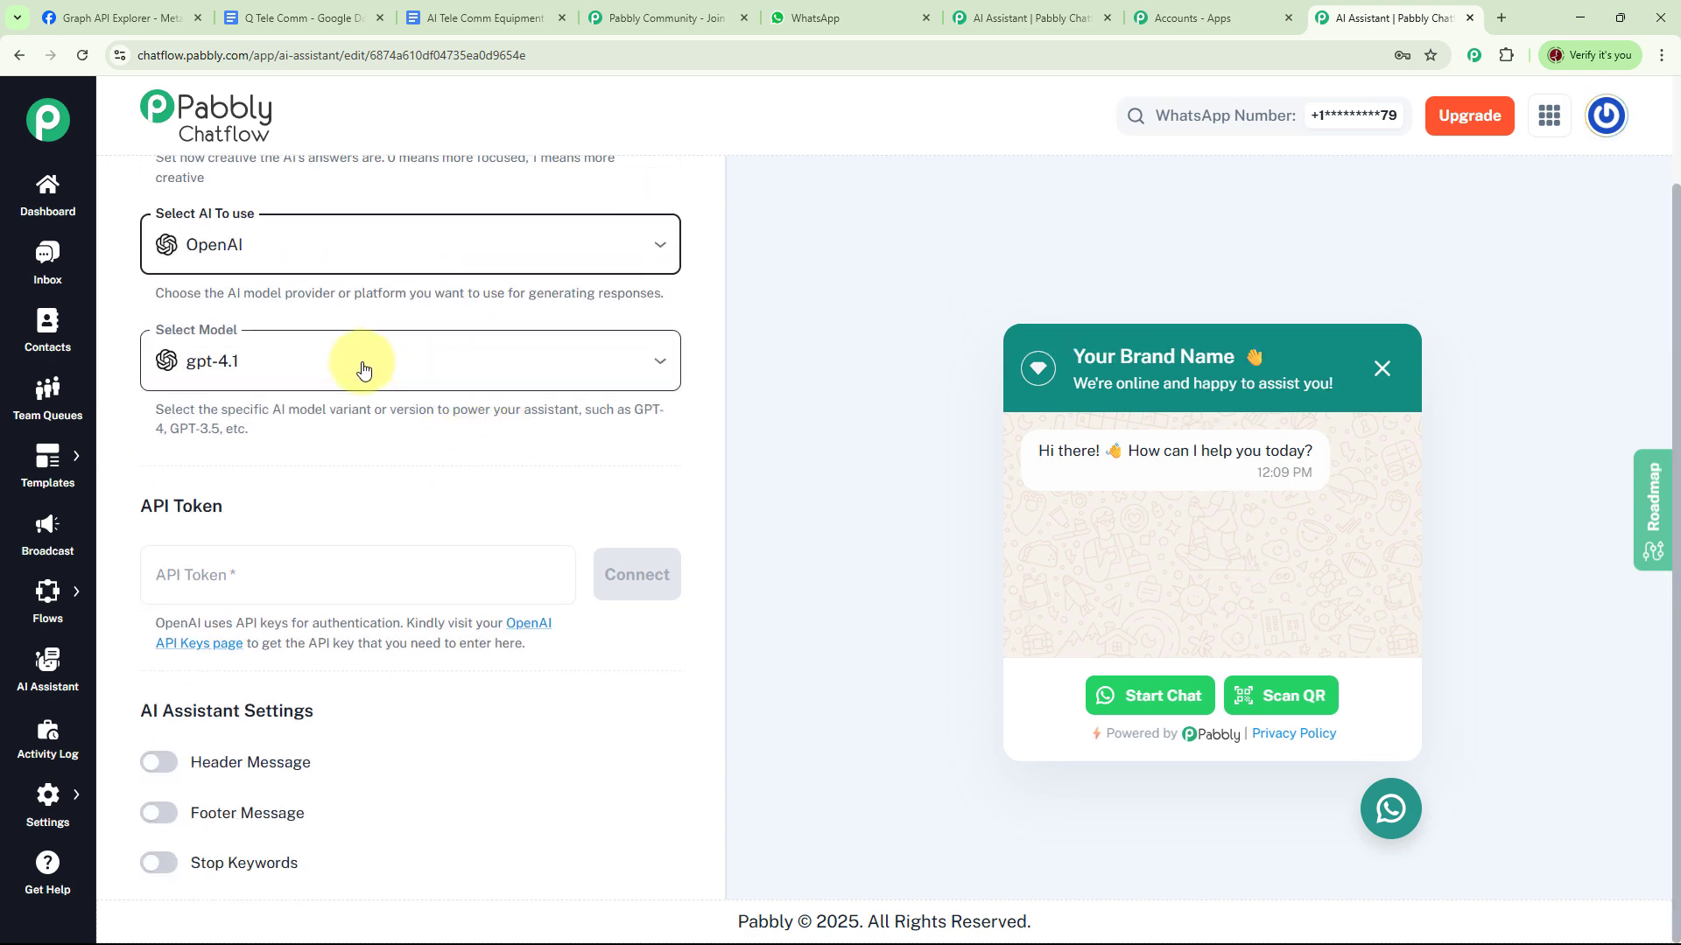
left_click(306, 360)
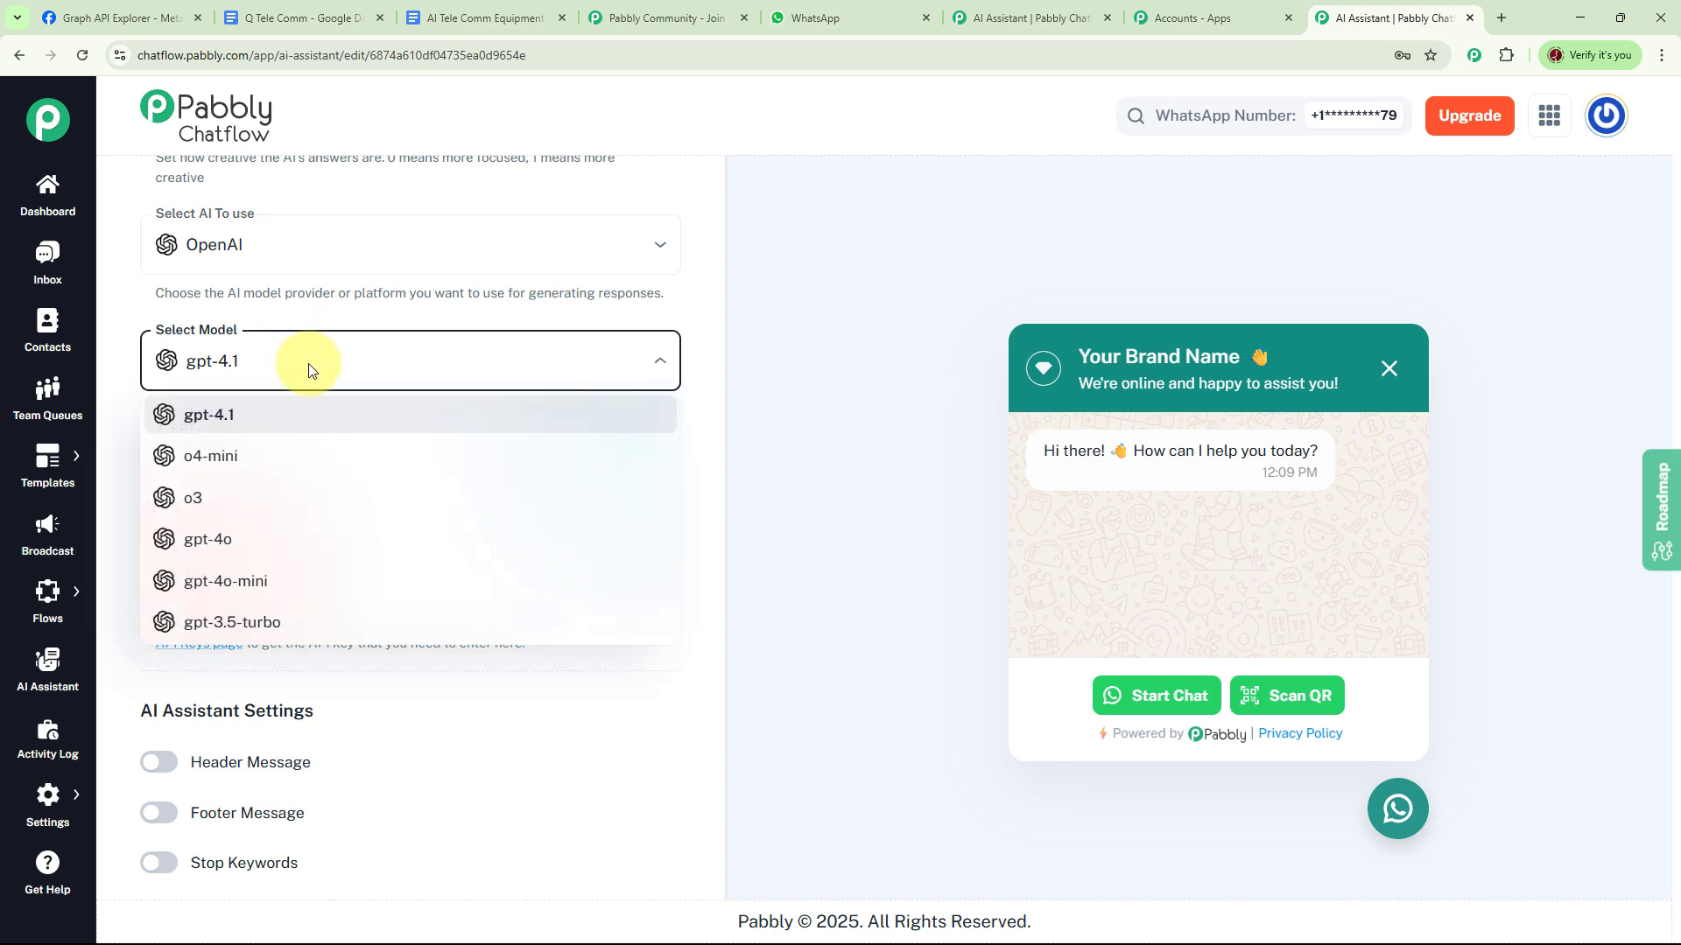
left_click(274, 583)
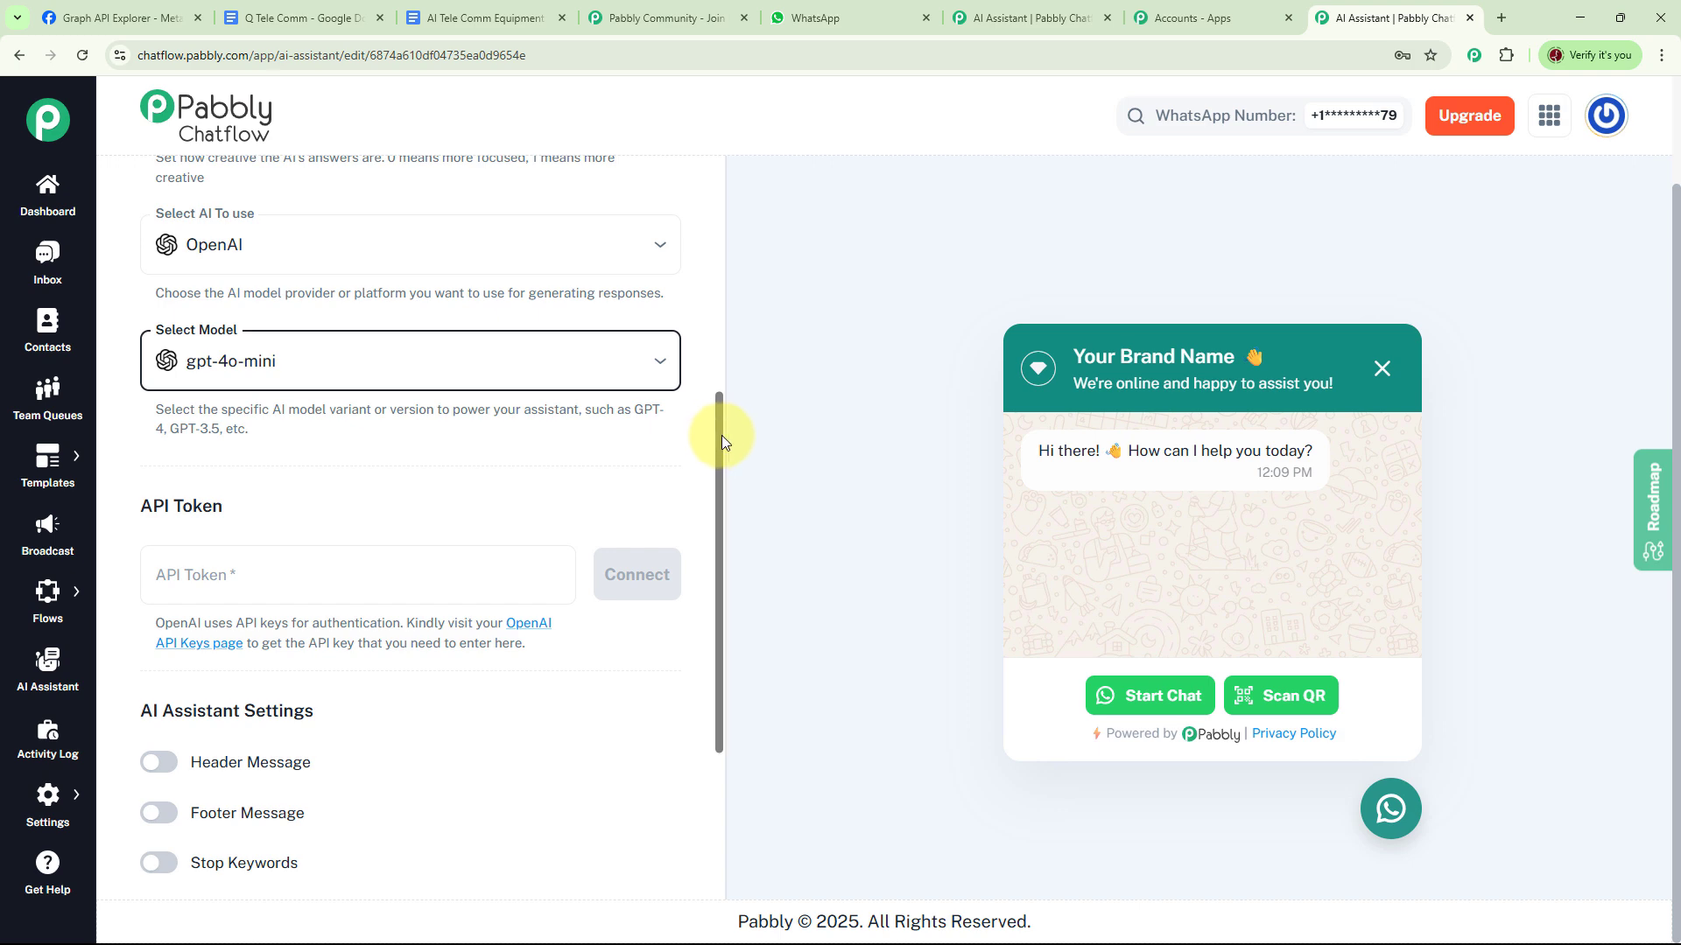
Paste the OpenAI API token, check the OpenAI API keys page, and connect the assistant with the token.
left_click_drag(721, 434, 721, 512)
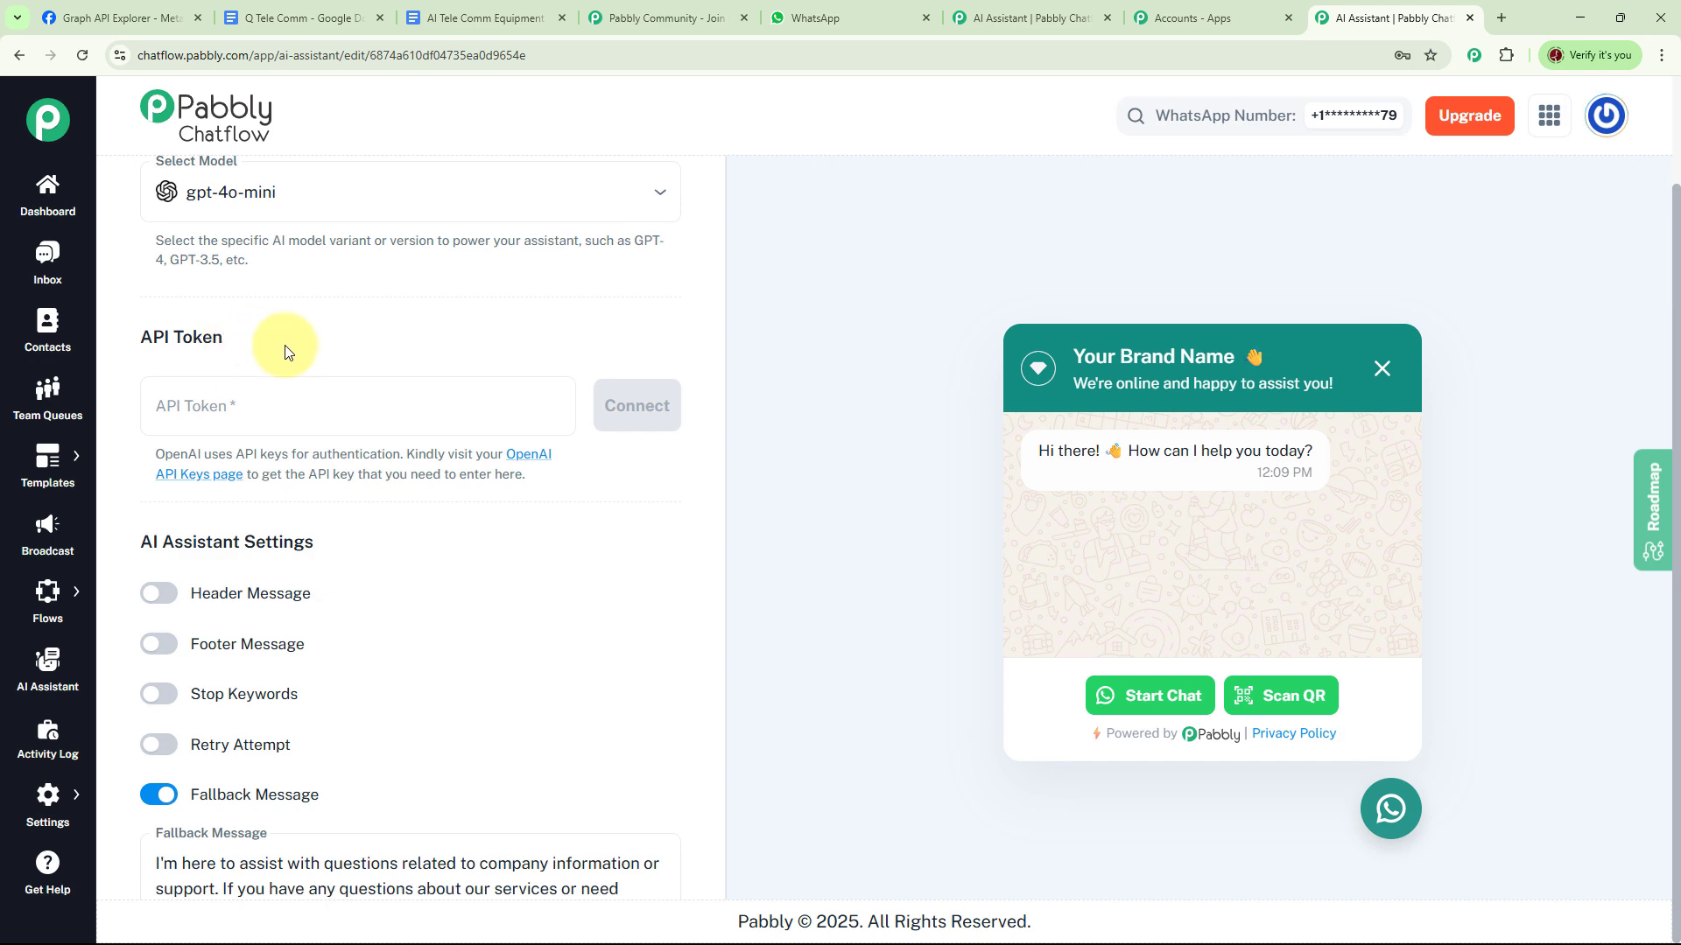
left_click(307, 406)
key("ctrl+v")
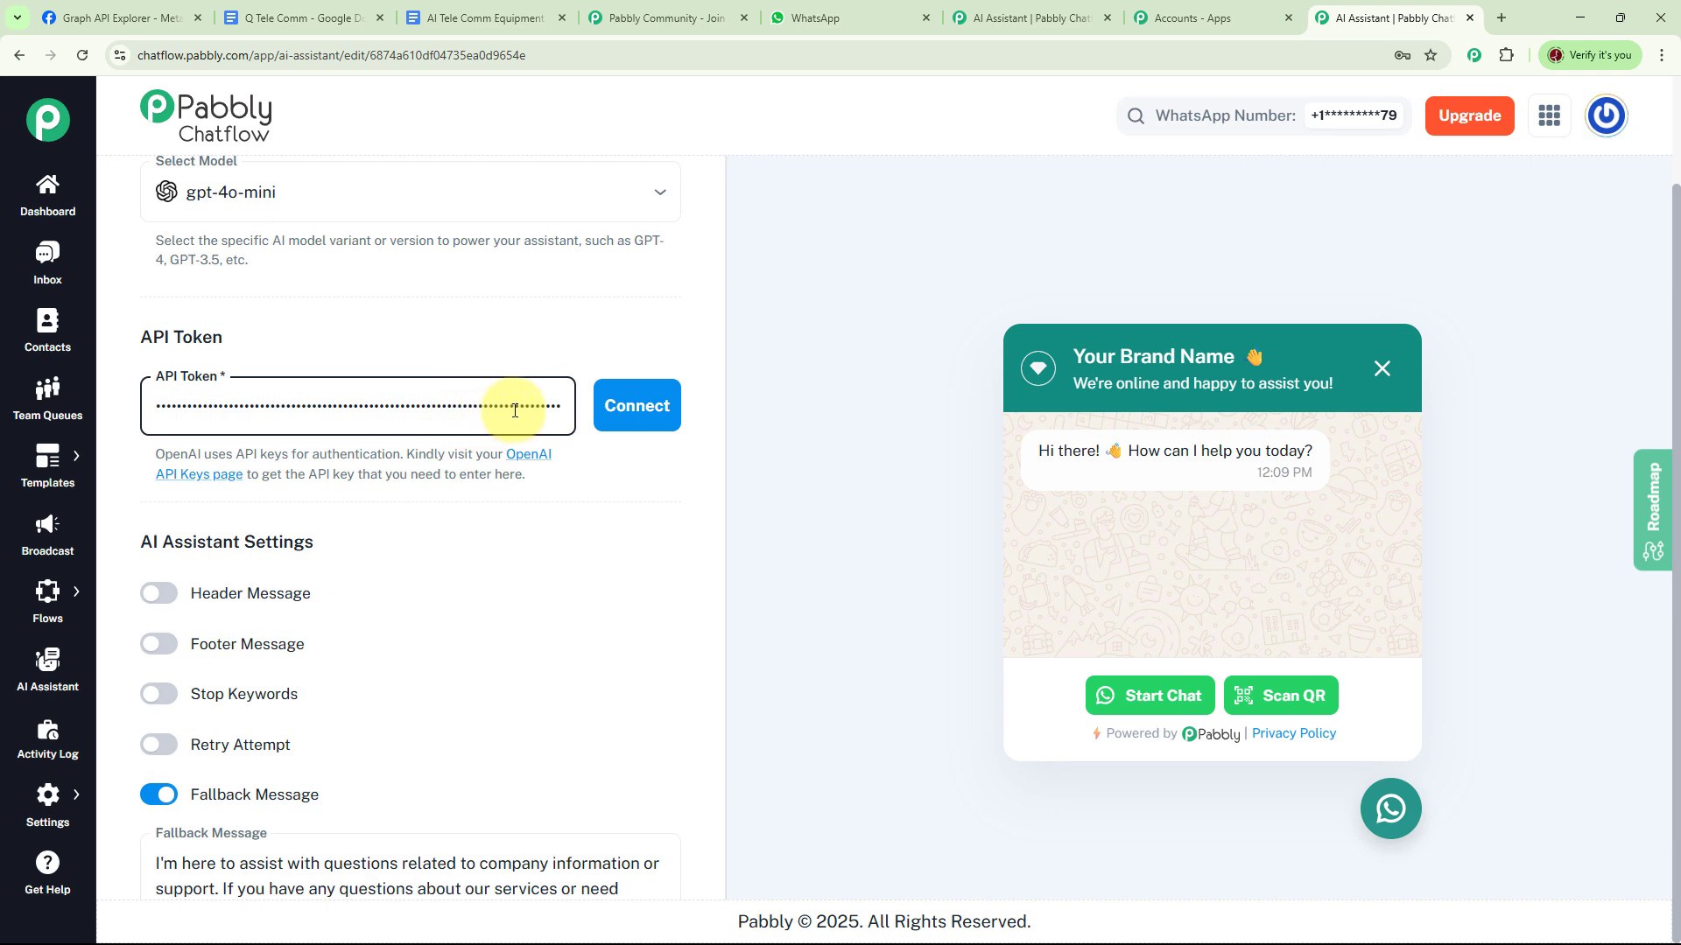
left_click(543, 468)
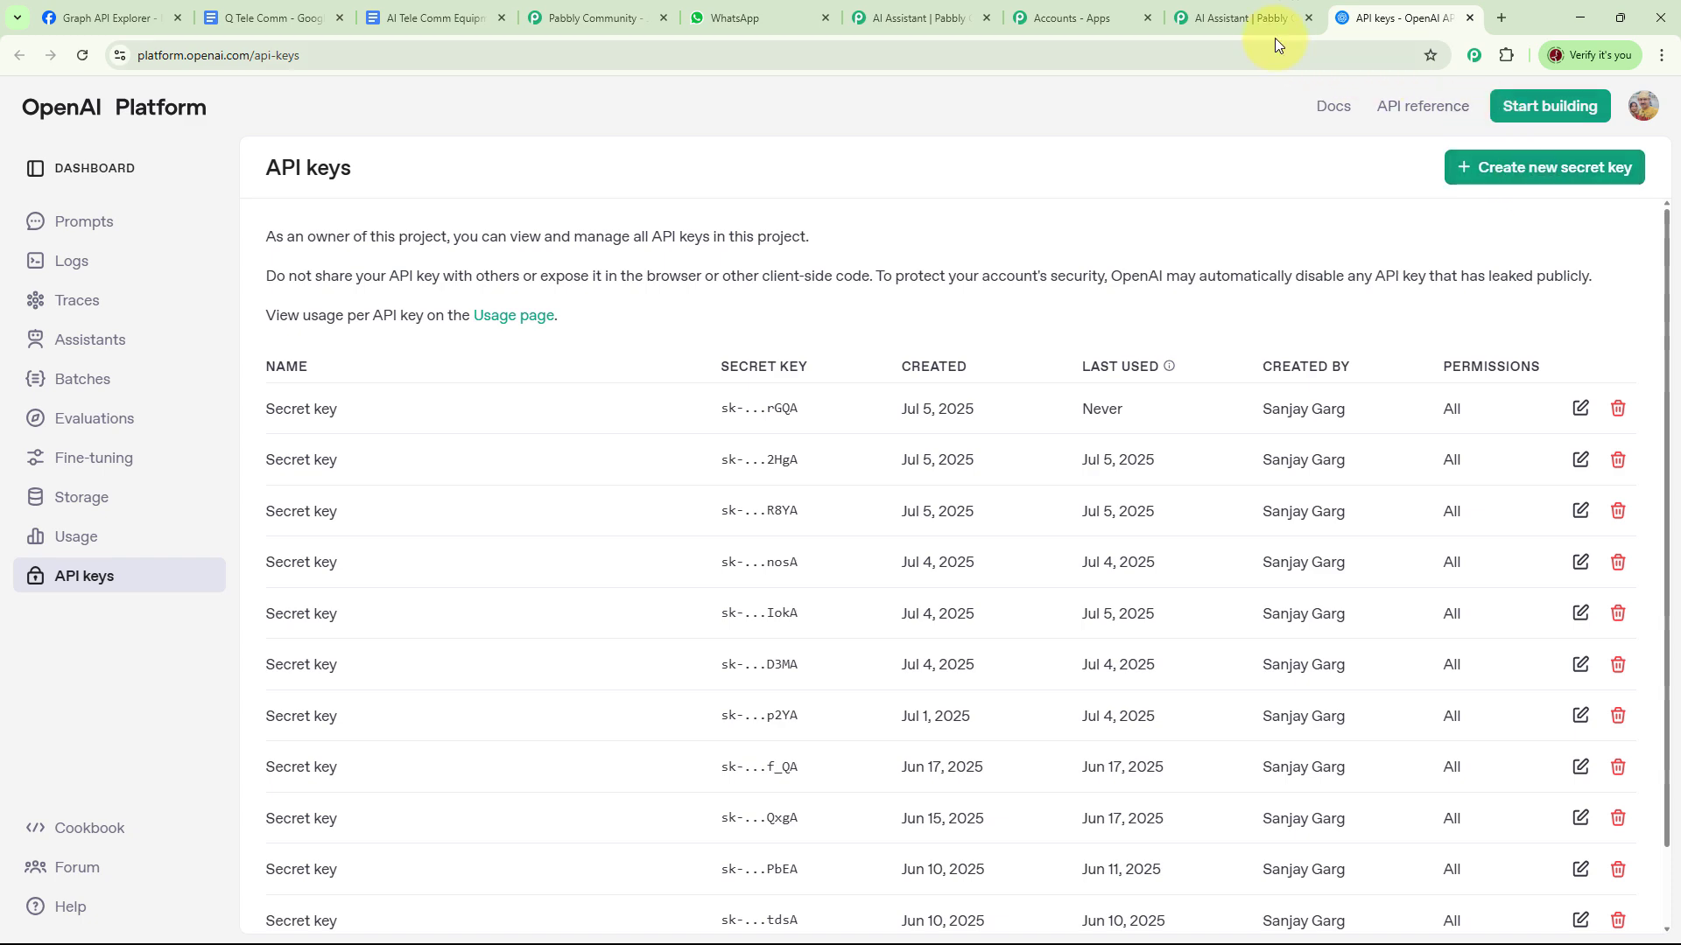
left_click(1470, 20)
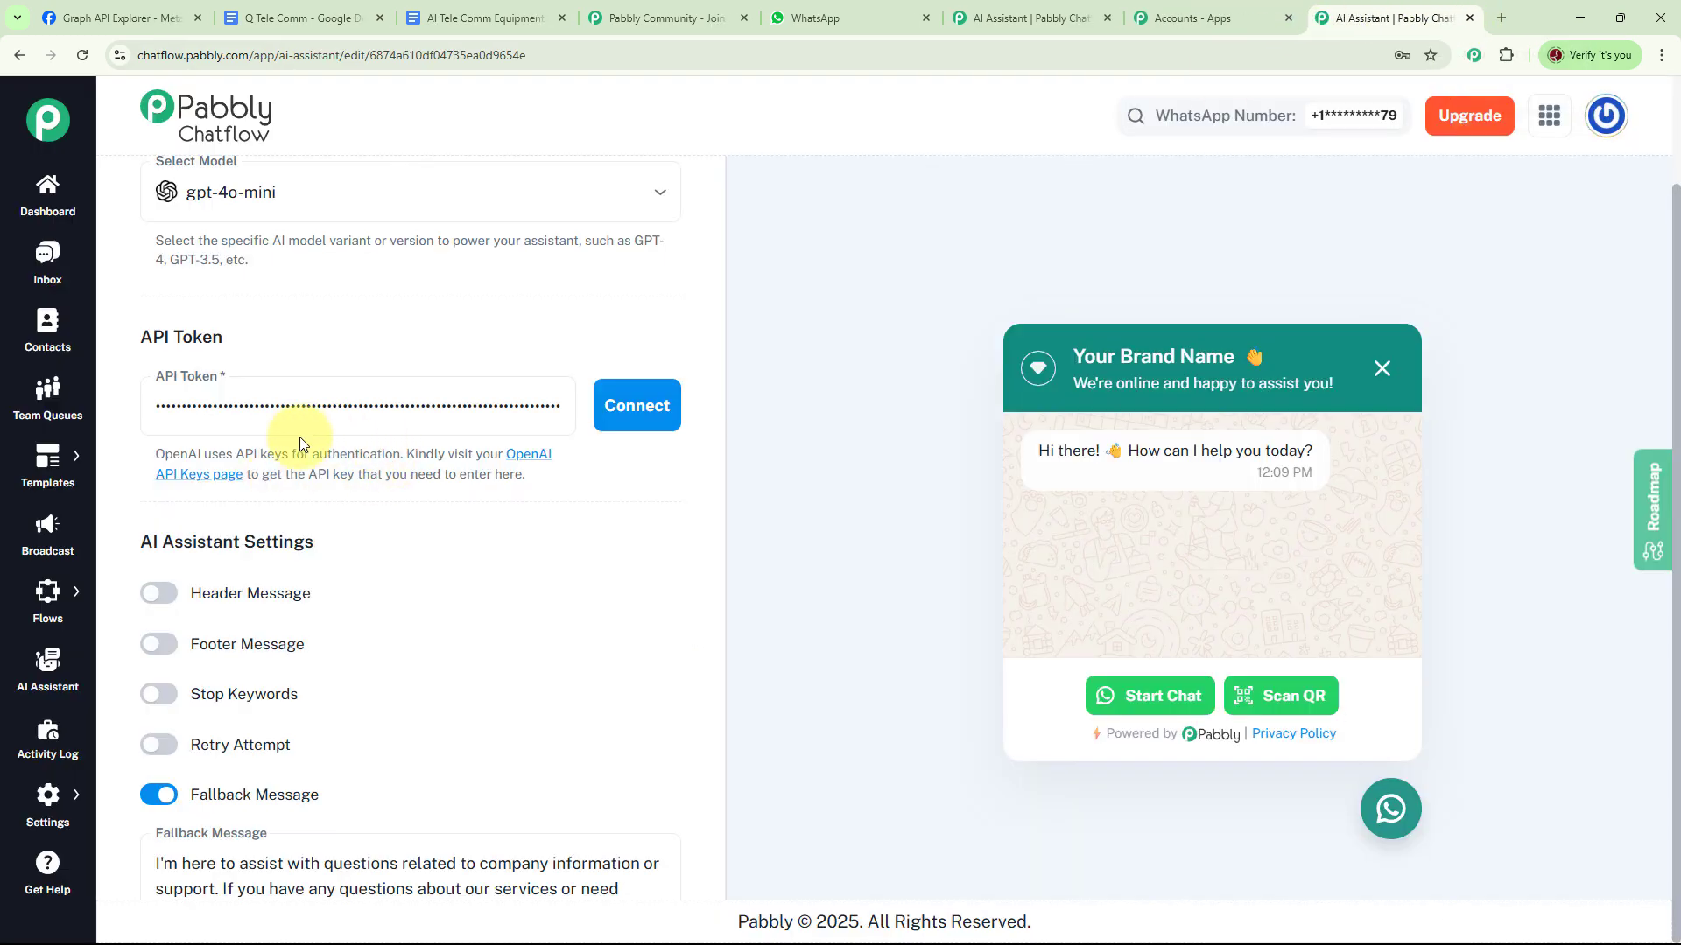
left_click(658, 411)
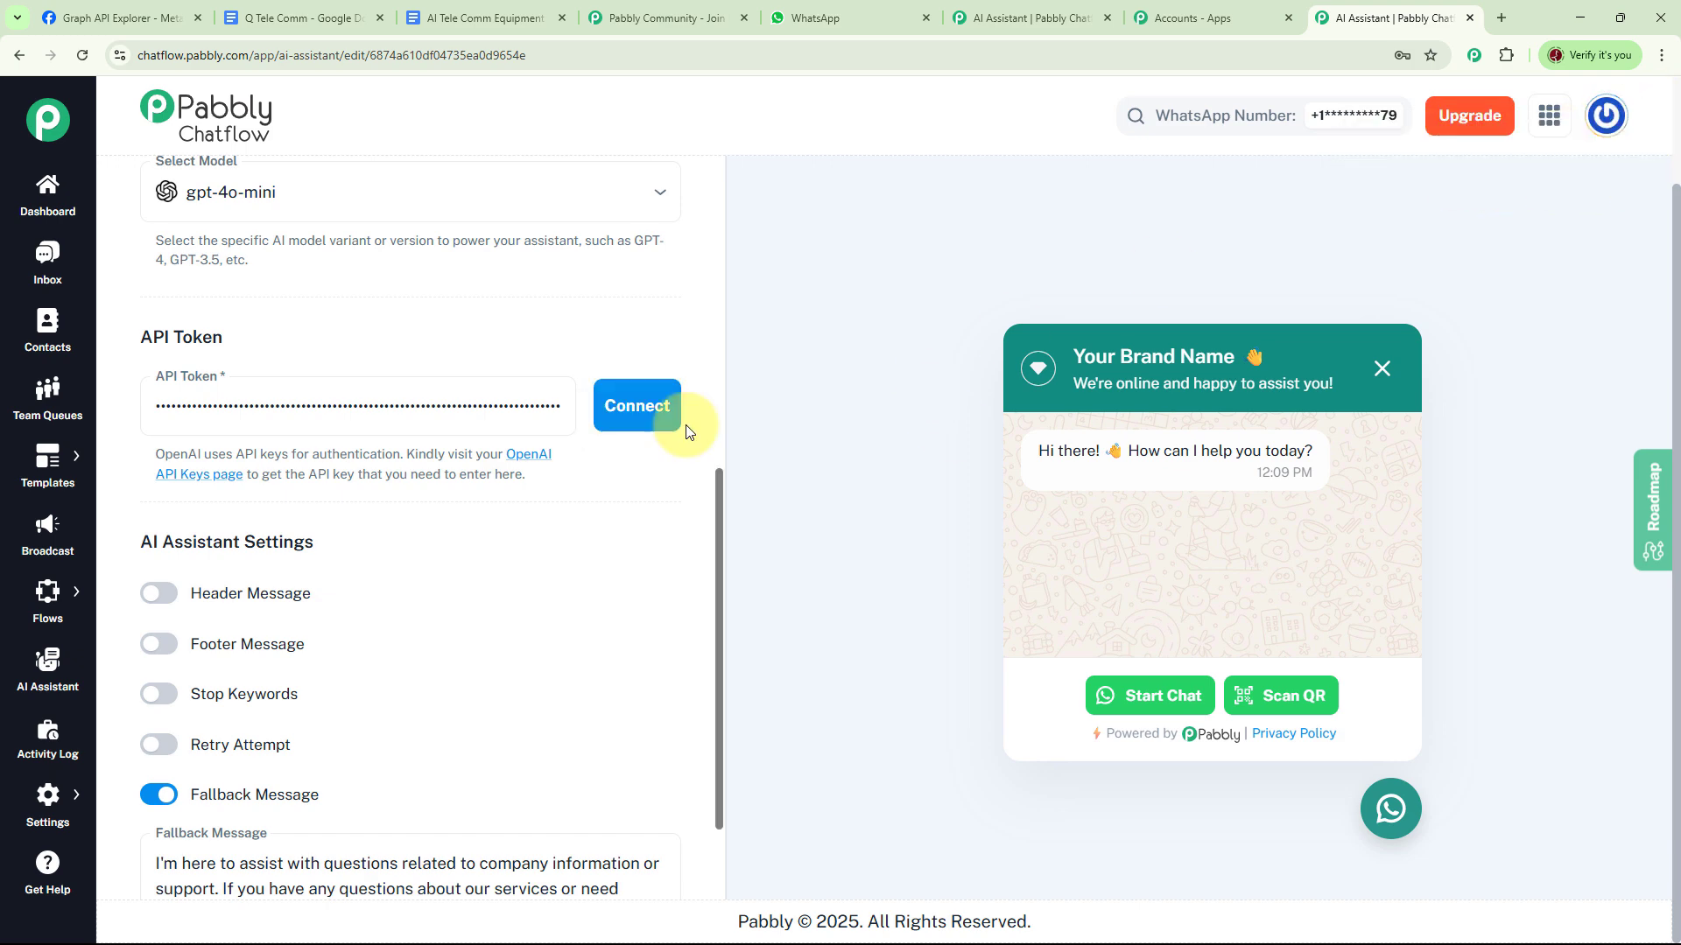
Replace the fallback message with "I'am sorry I couldn't understand your request at the moment." plus directions to the support team's e-mail or help desk.
scroll(722, 433, "down", 2)
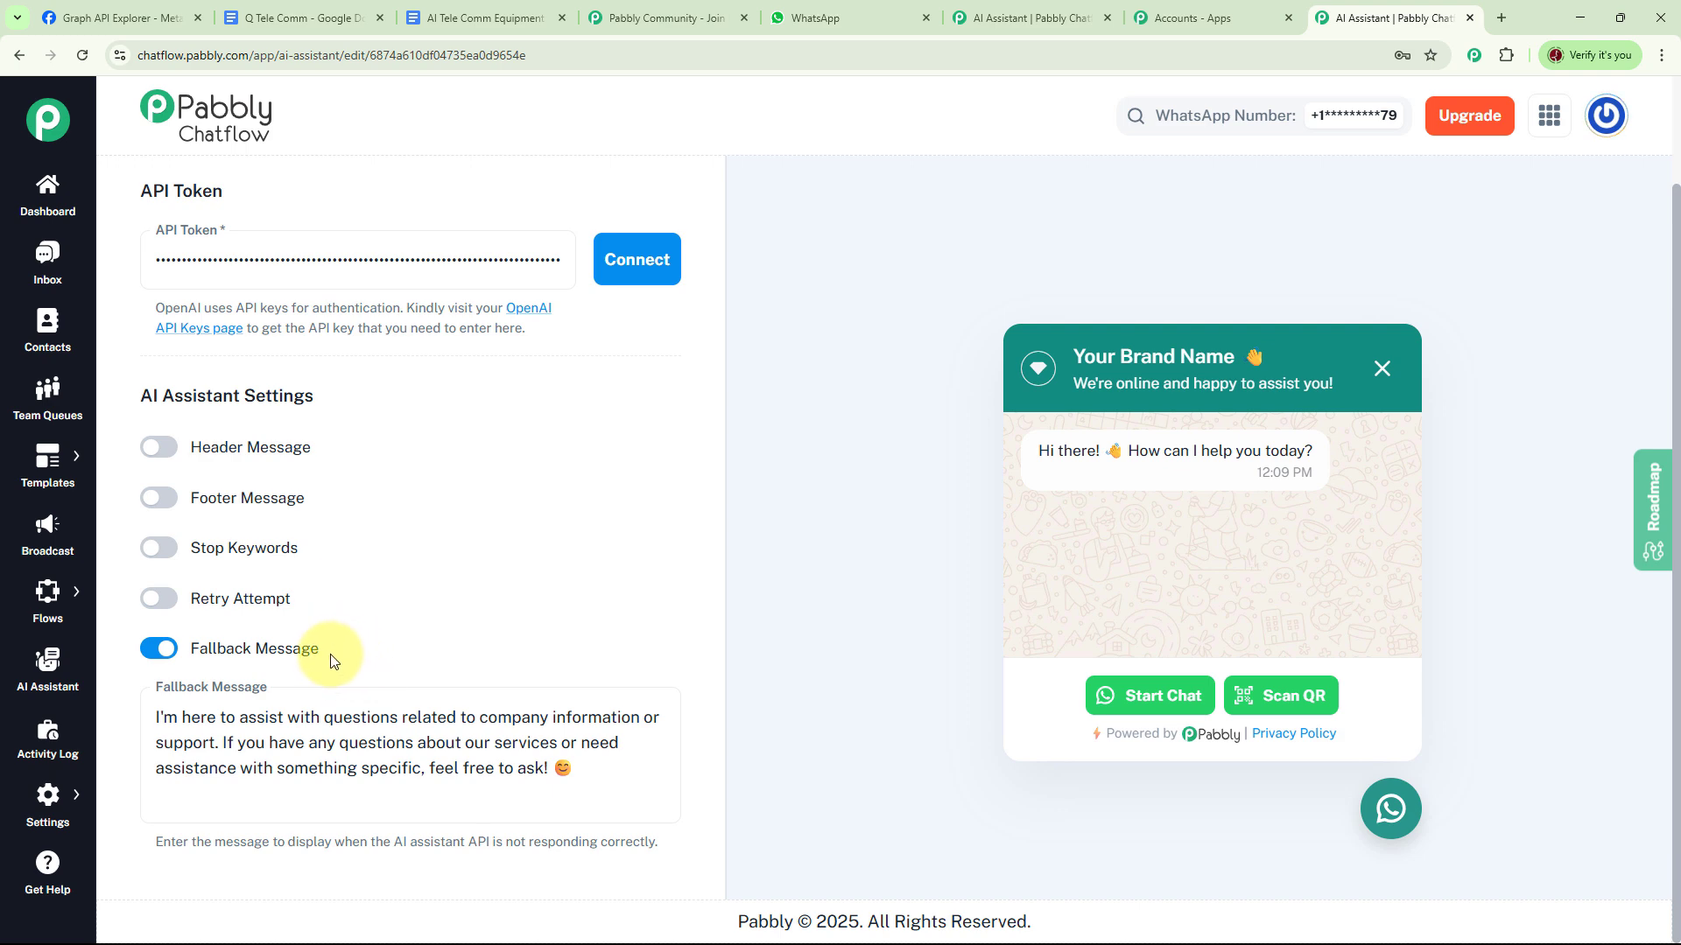
left_click(160, 729)
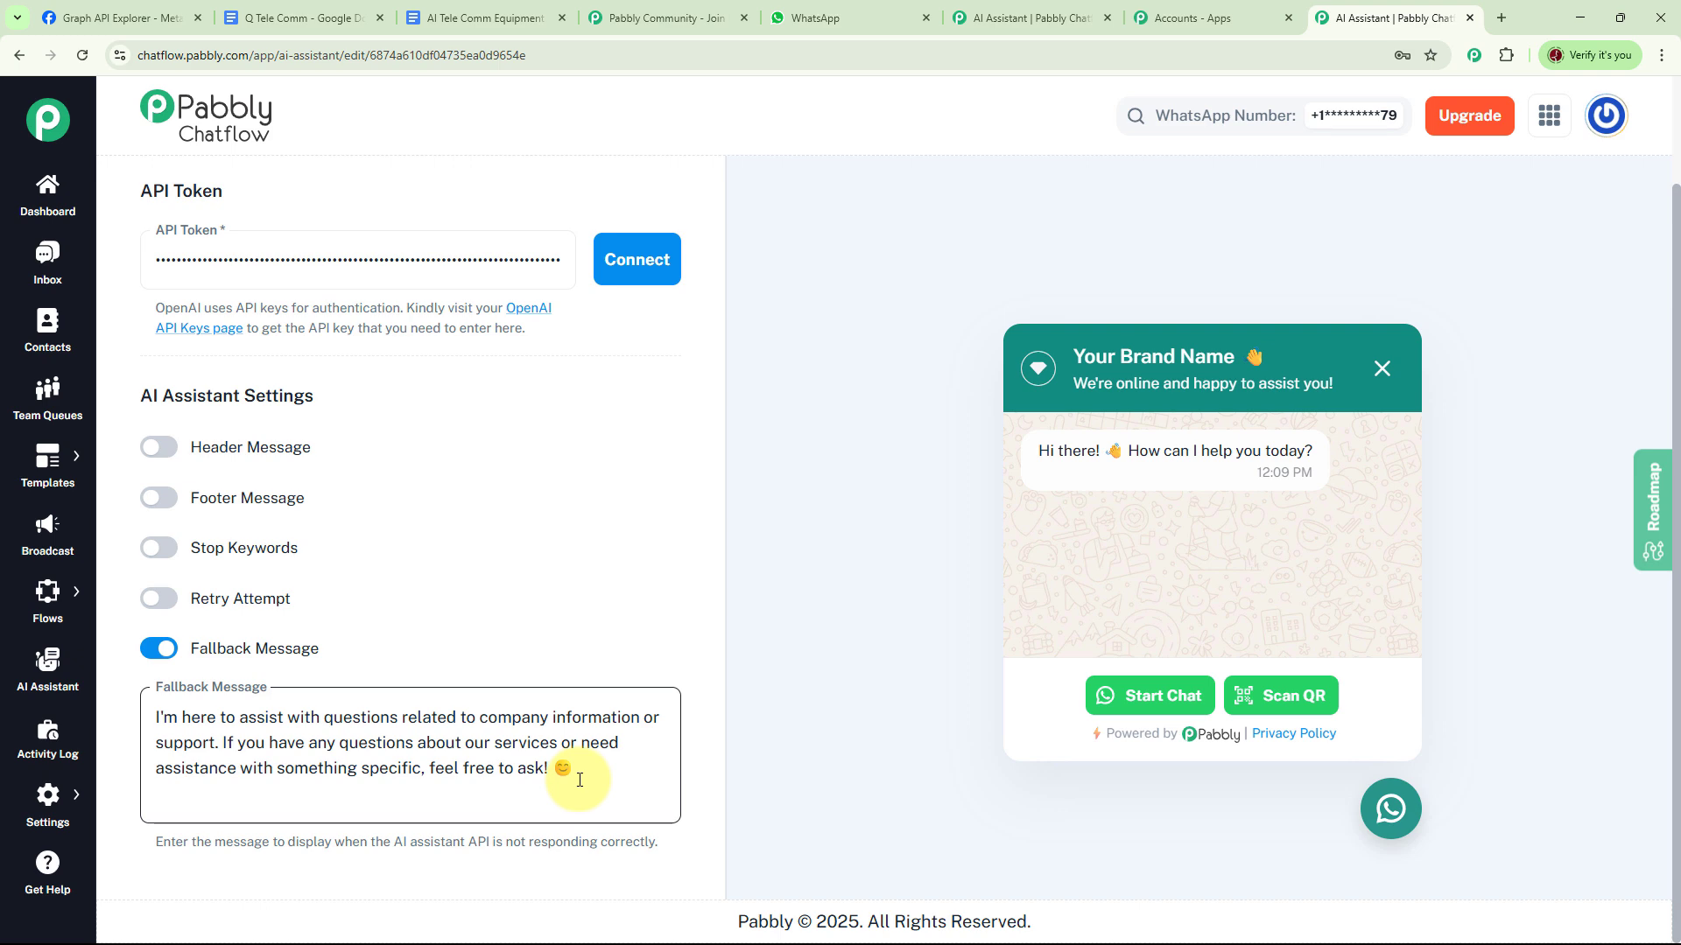
key("ctrl+a")
key("ctrl+v")
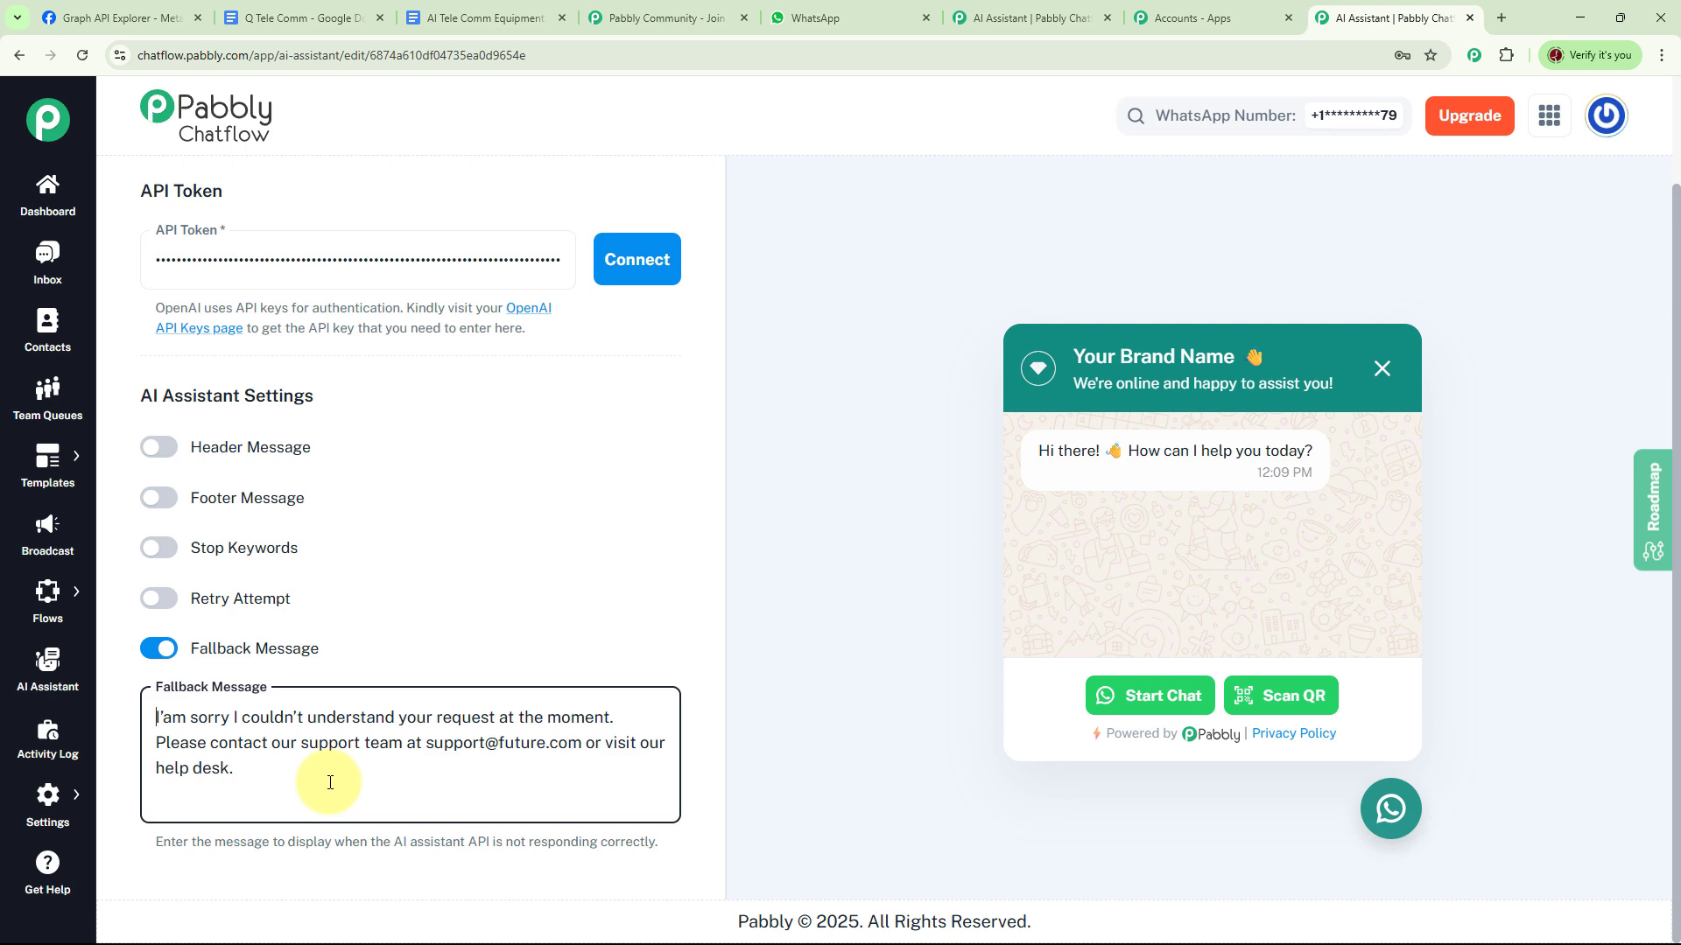
Upload the downloaded file AI Tele Comm Equipment.txt as the assistant's knowledge source.
scroll(832, 727, "up", 2)
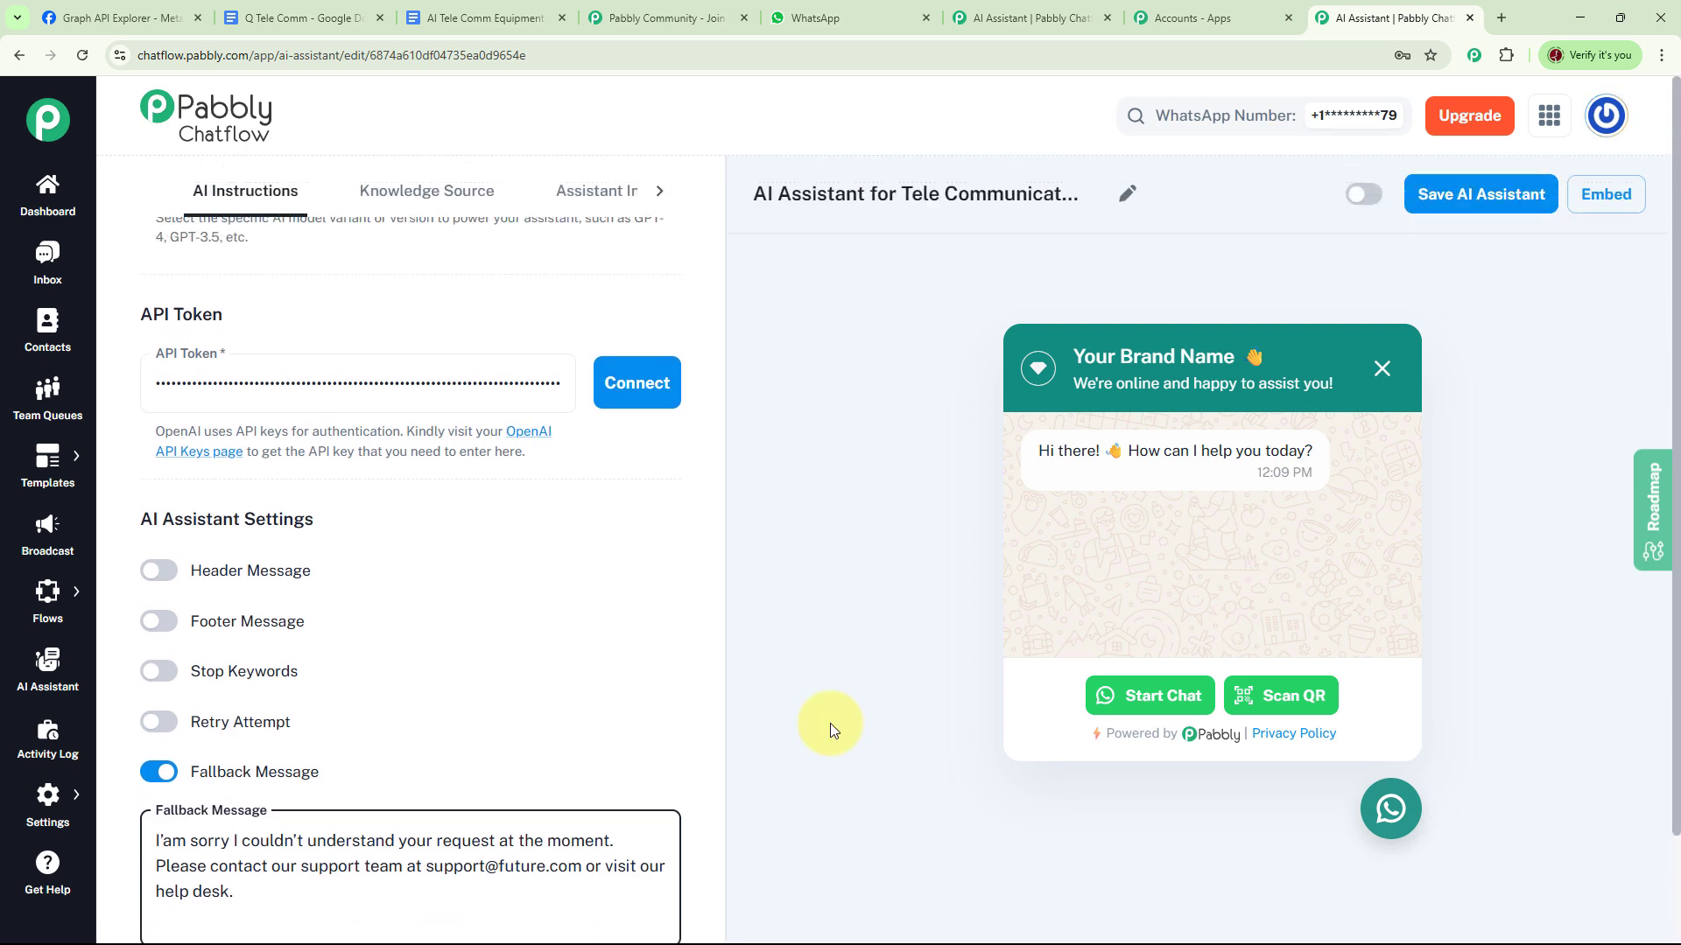
left_click(460, 200)
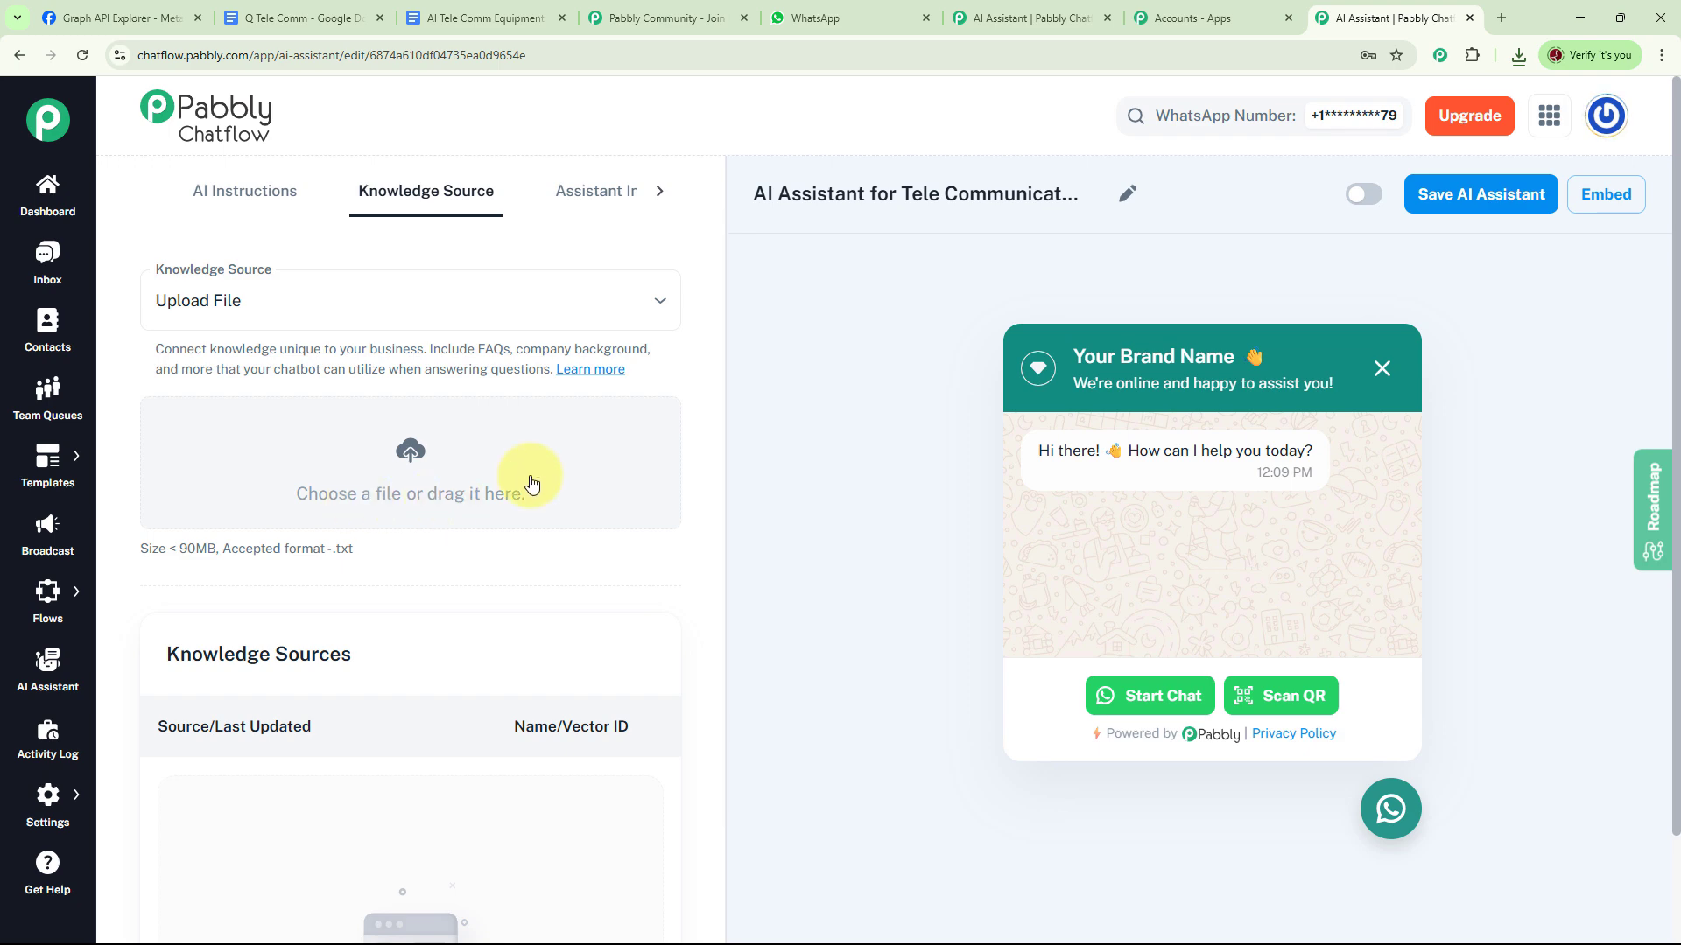
left_click(1519, 55)
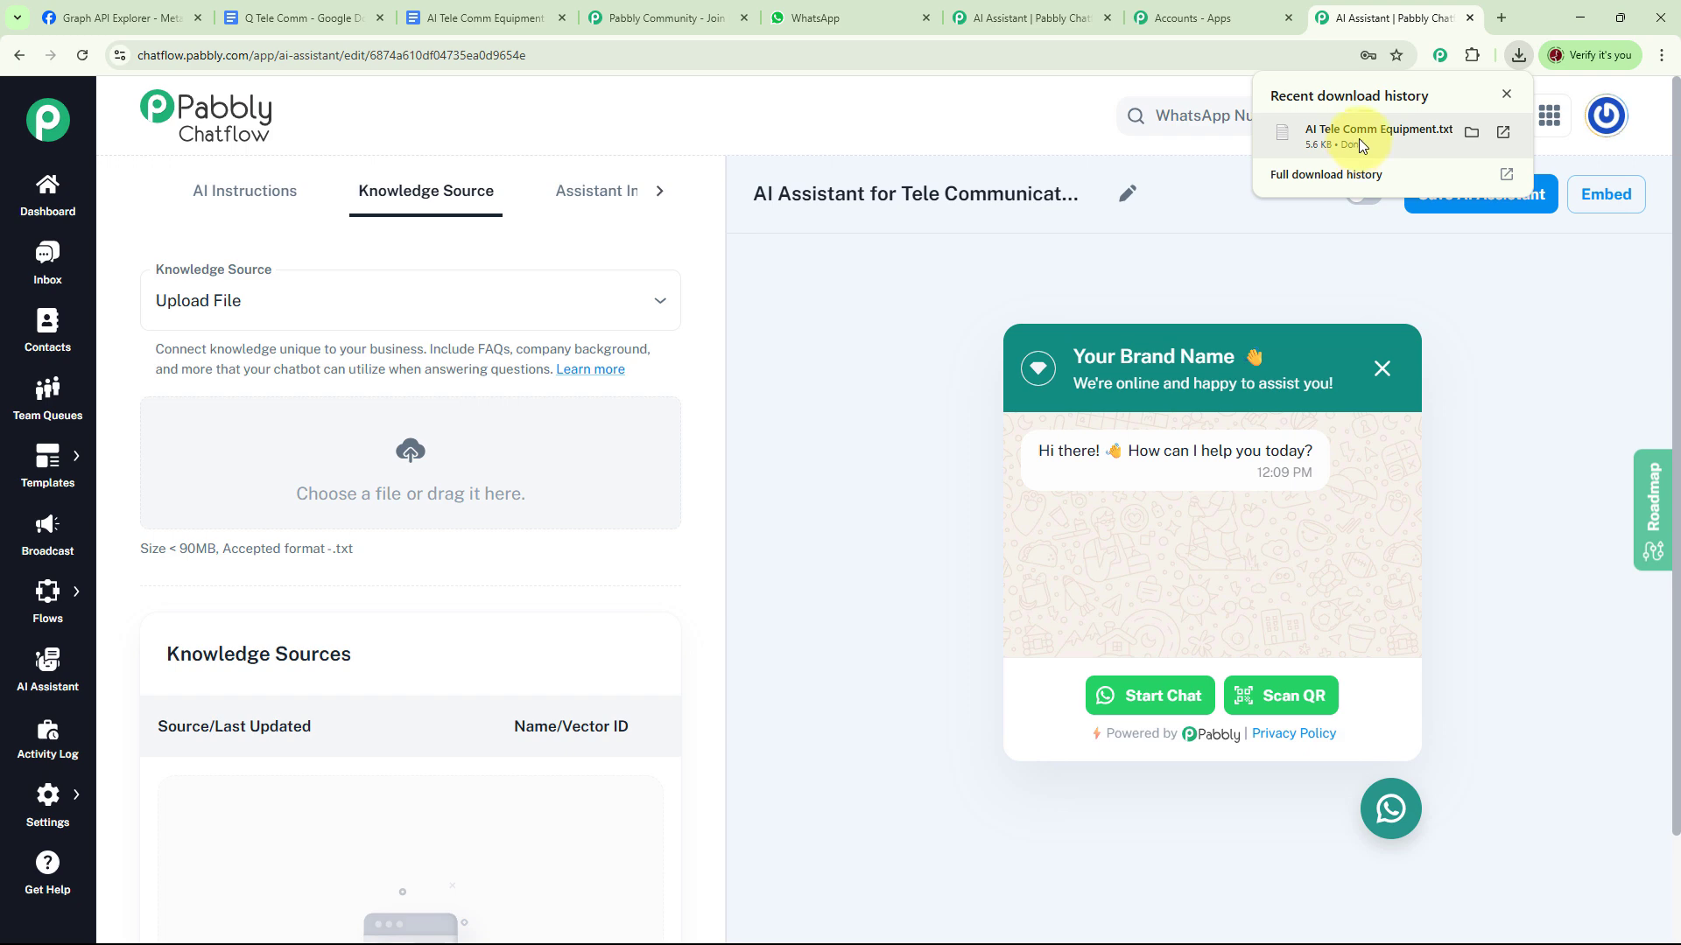
left_click_drag(1358, 138, 473, 448)
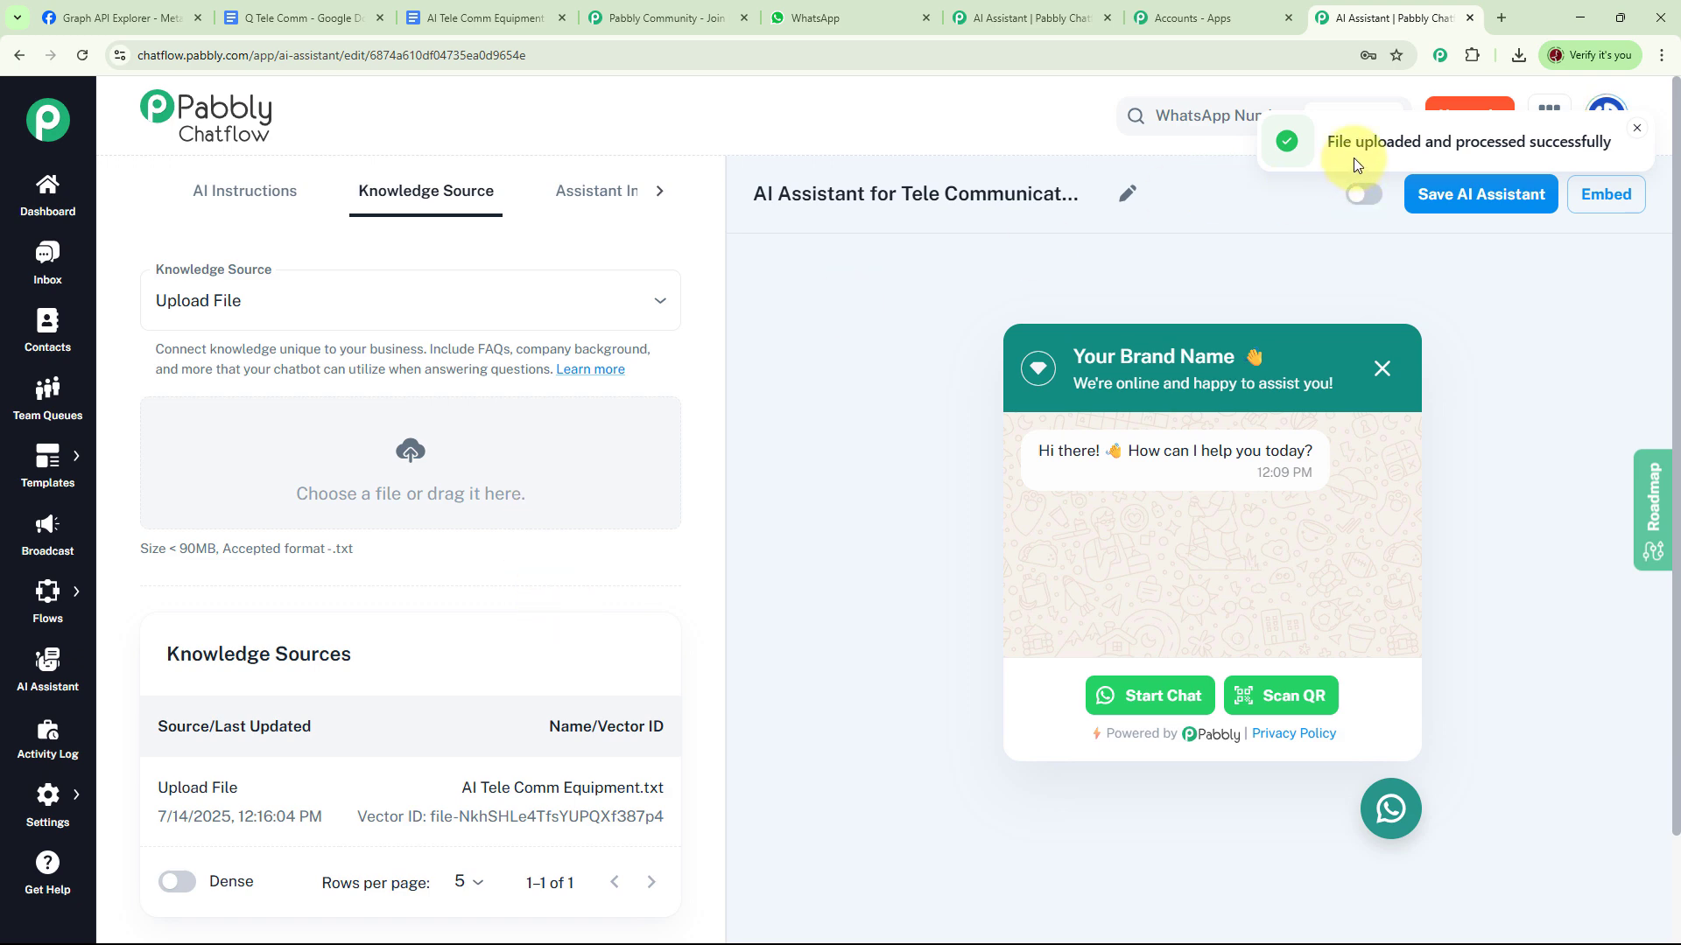
left_click(1636, 128)
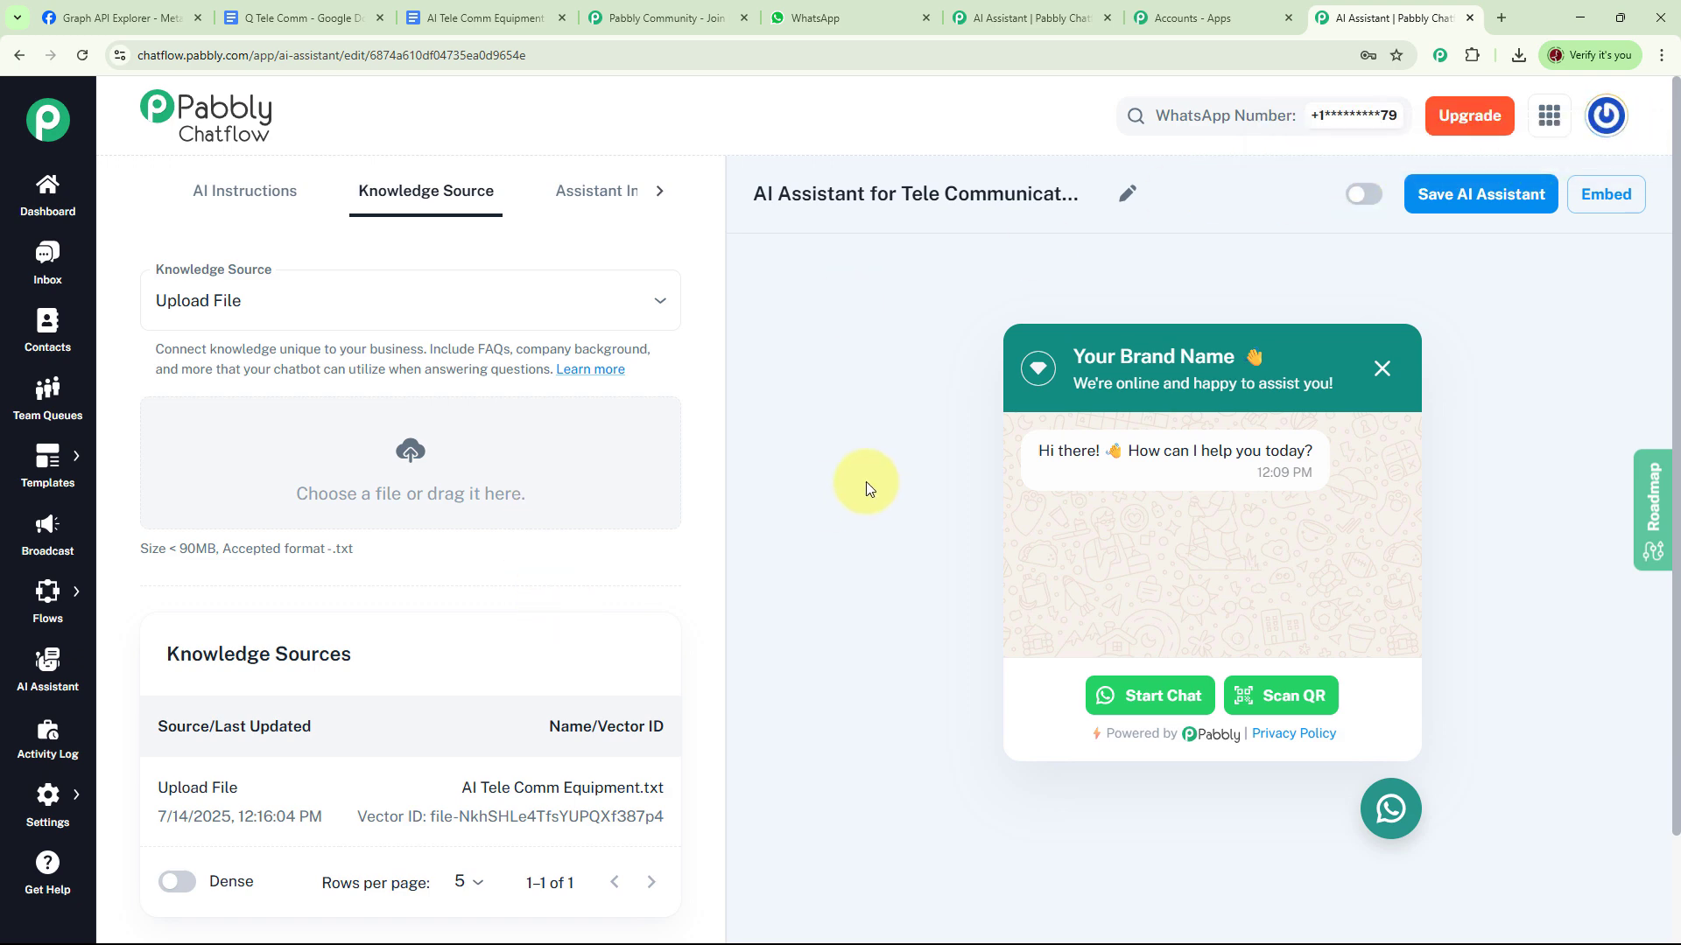
In the assistant interface settings, replace the header heading's placeholder brand name with "Future Tele-Communication Equipment Suppliers", keeping the emoji.
left_click(612, 212)
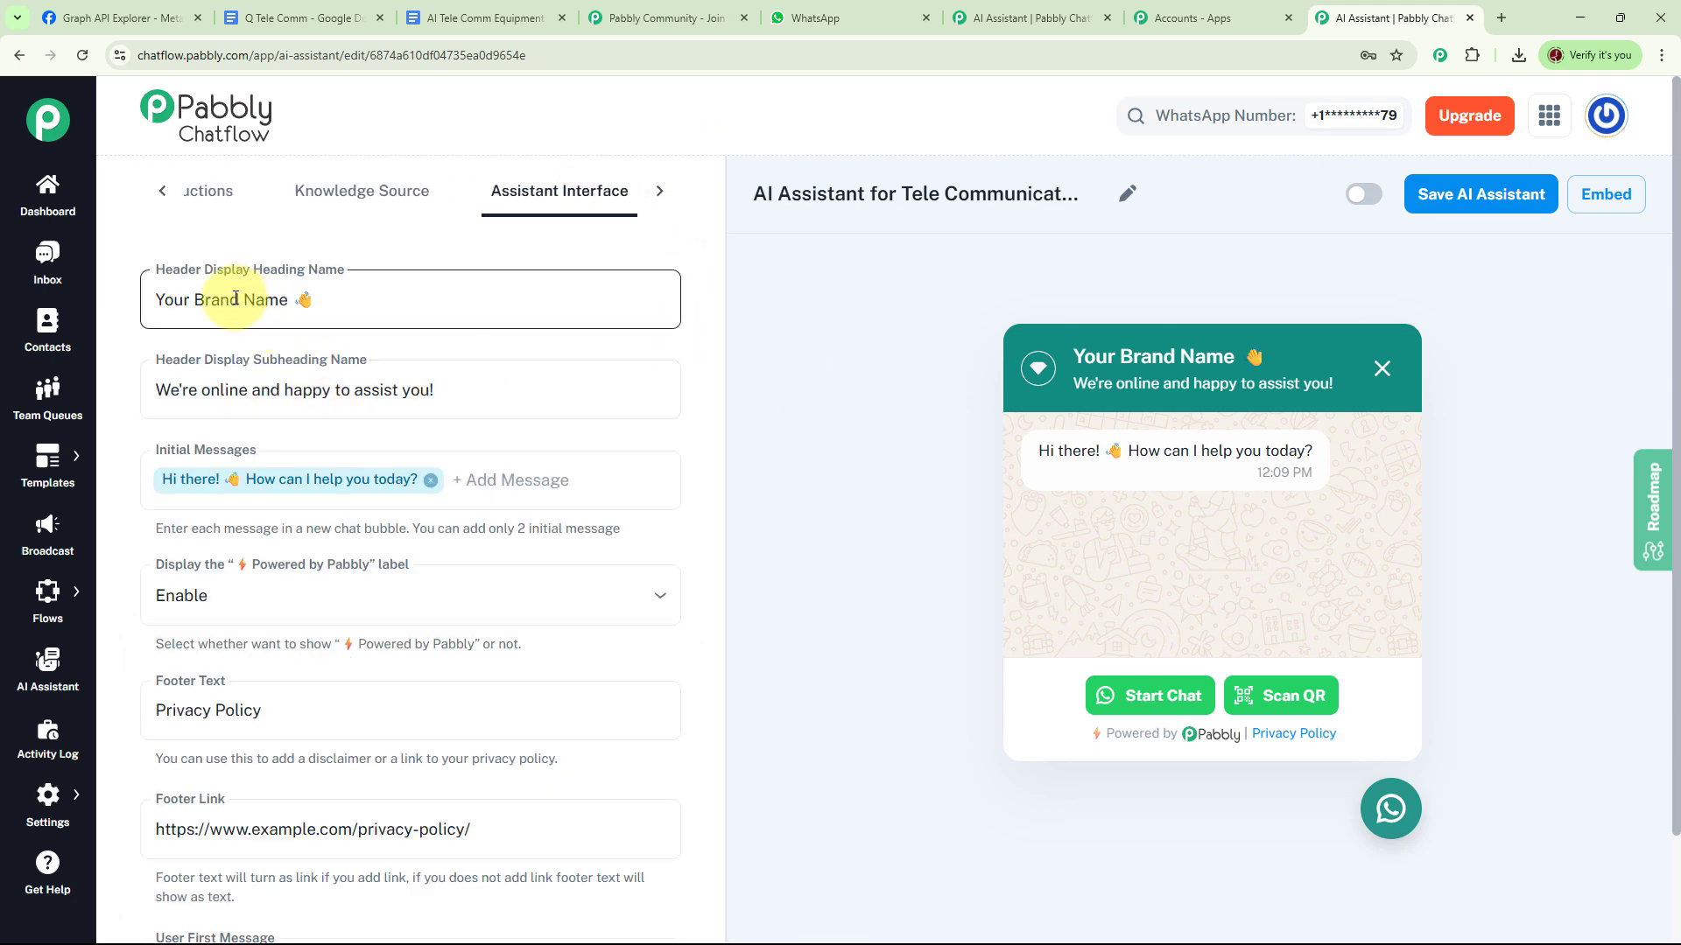
left_click_drag(288, 300, 155, 300)
type("Future Tele-Communication Equipment Suppliers")
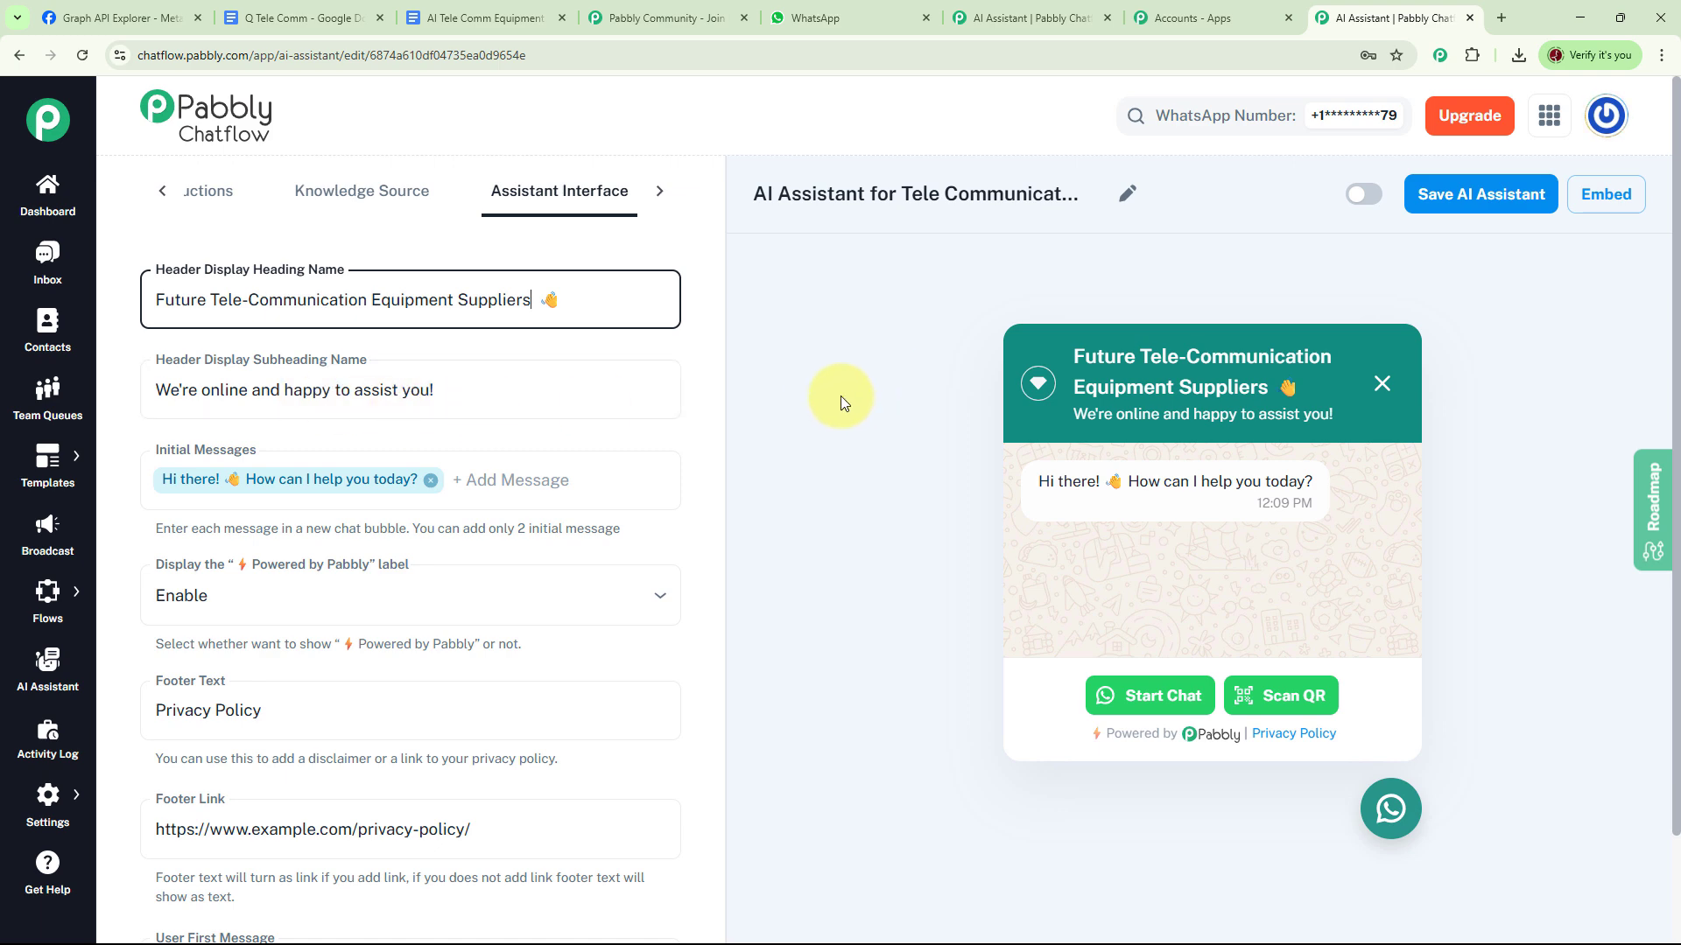
Set the display of the "Powered by Pabbly" label to Enable.
scroll(840, 396, "down", 2)
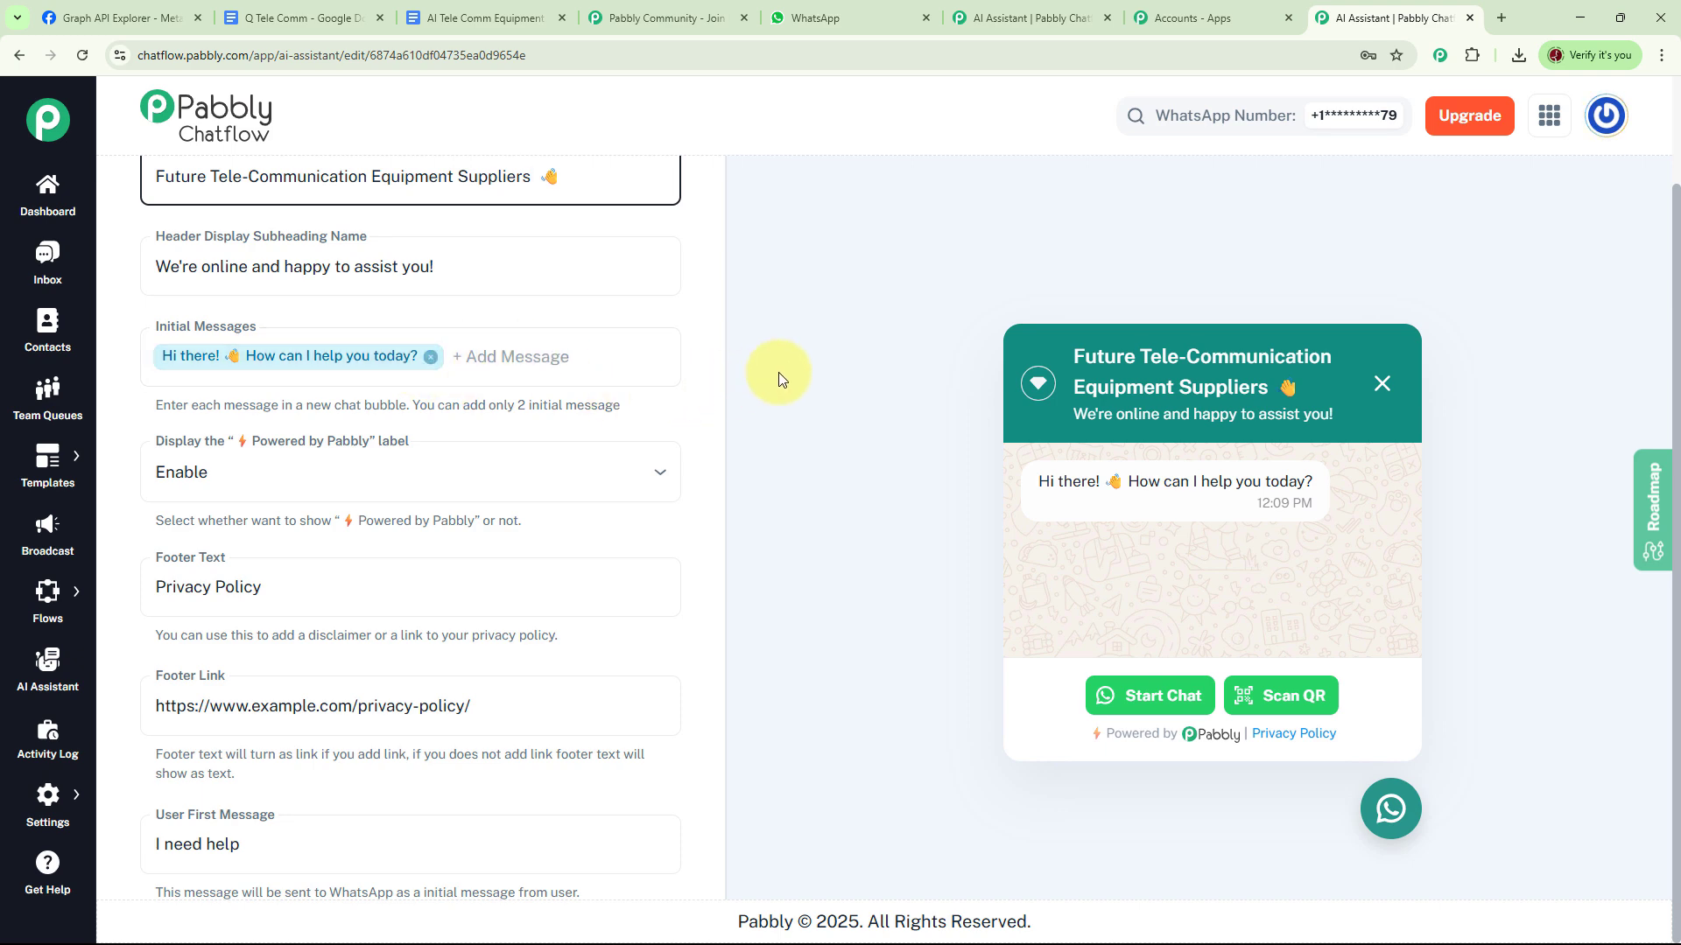
left_click(534, 464)
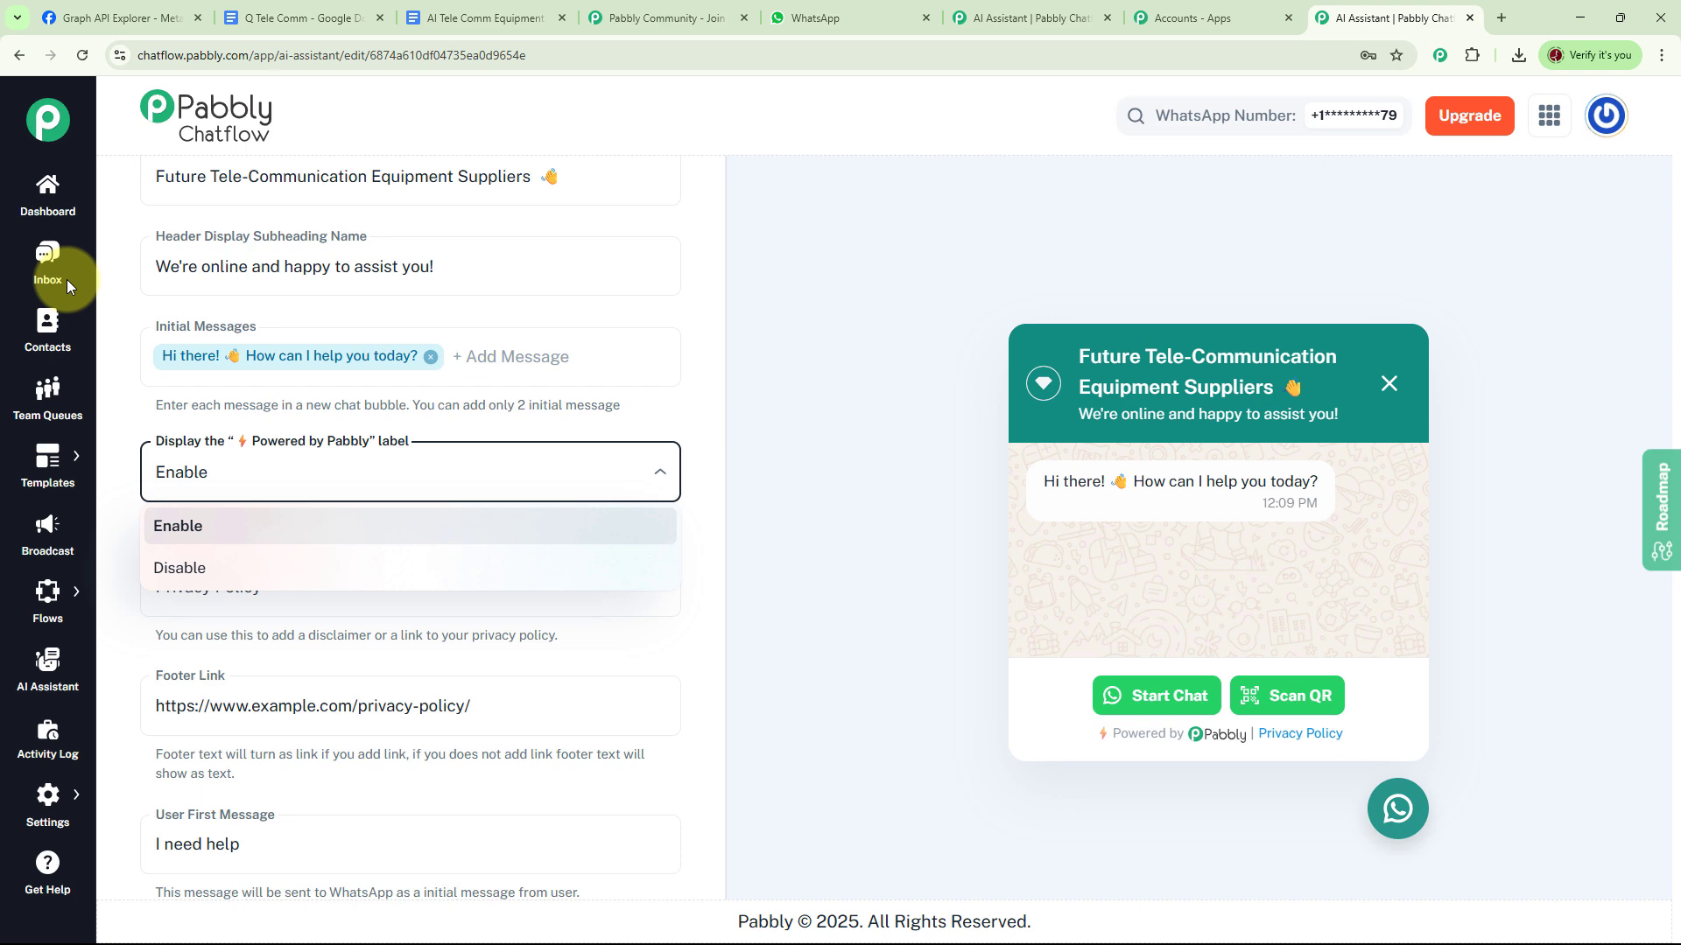
left_click(200, 529)
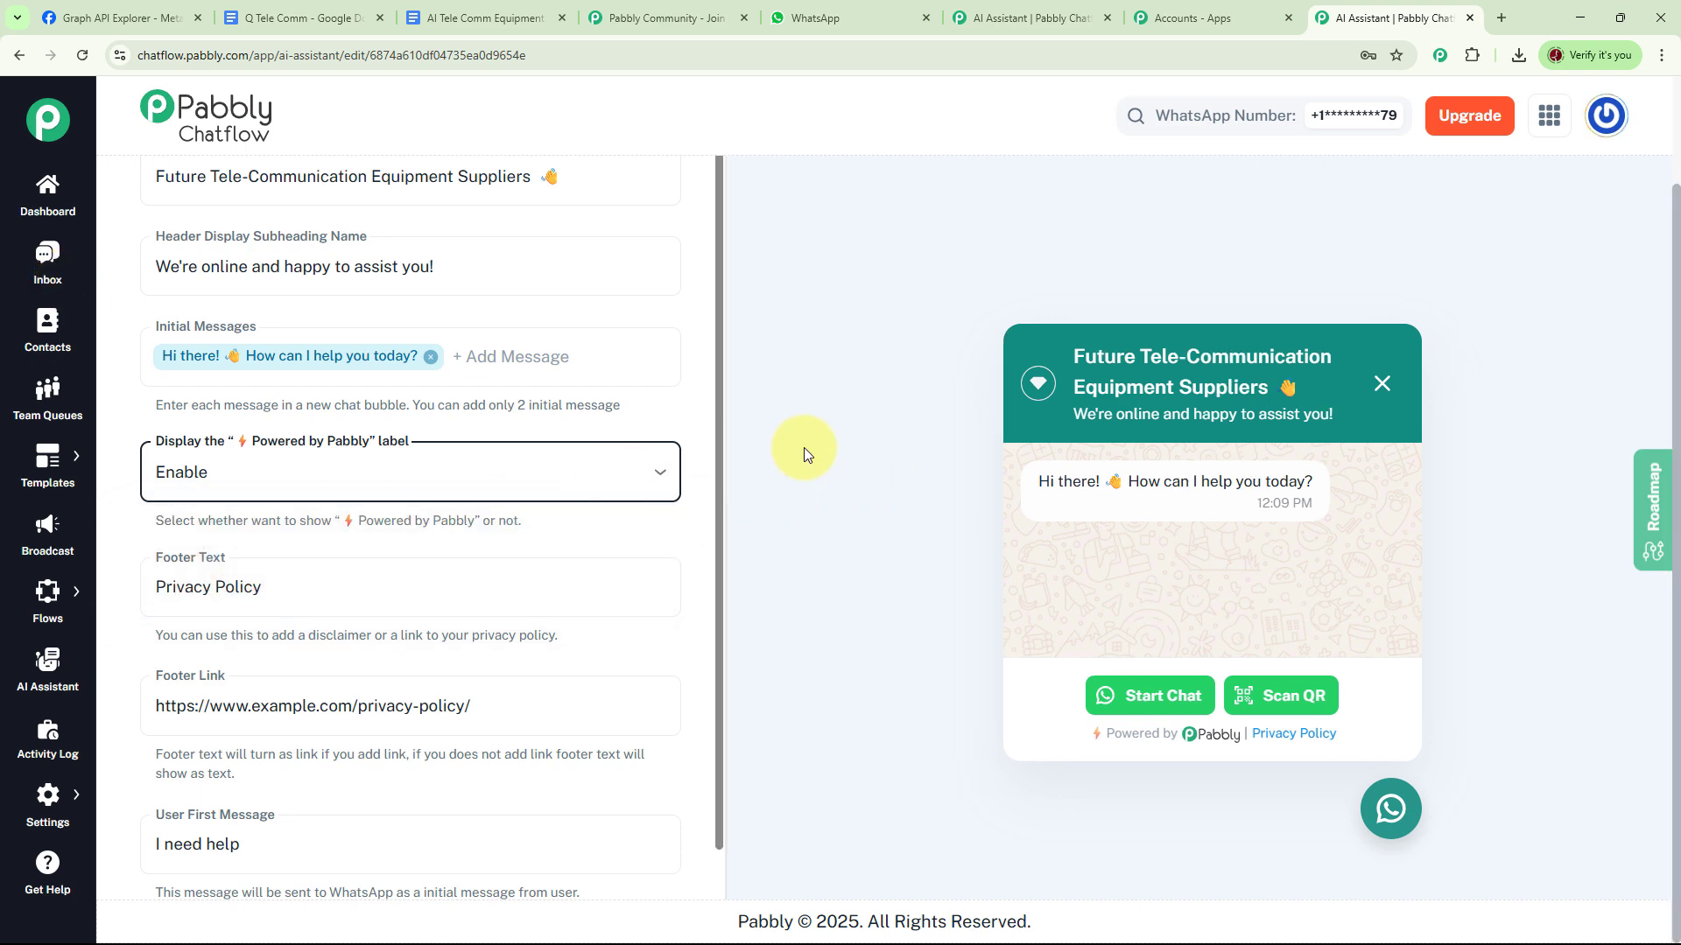
left_click_drag(716, 462, 739, 593)
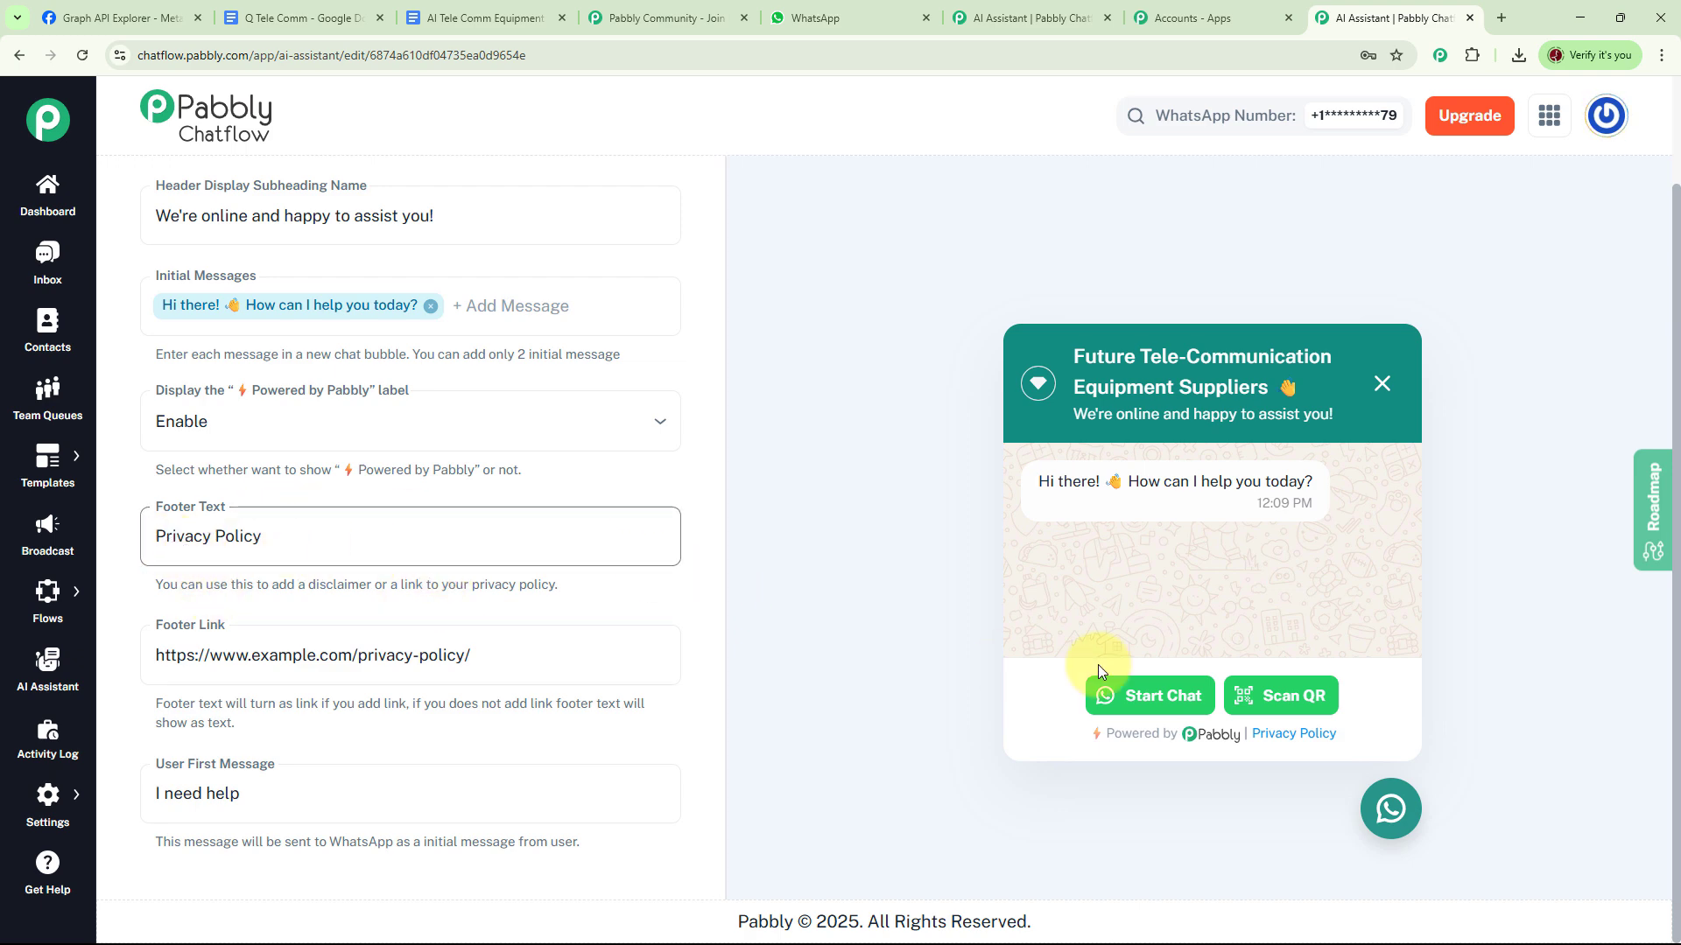
left_click(316, 658)
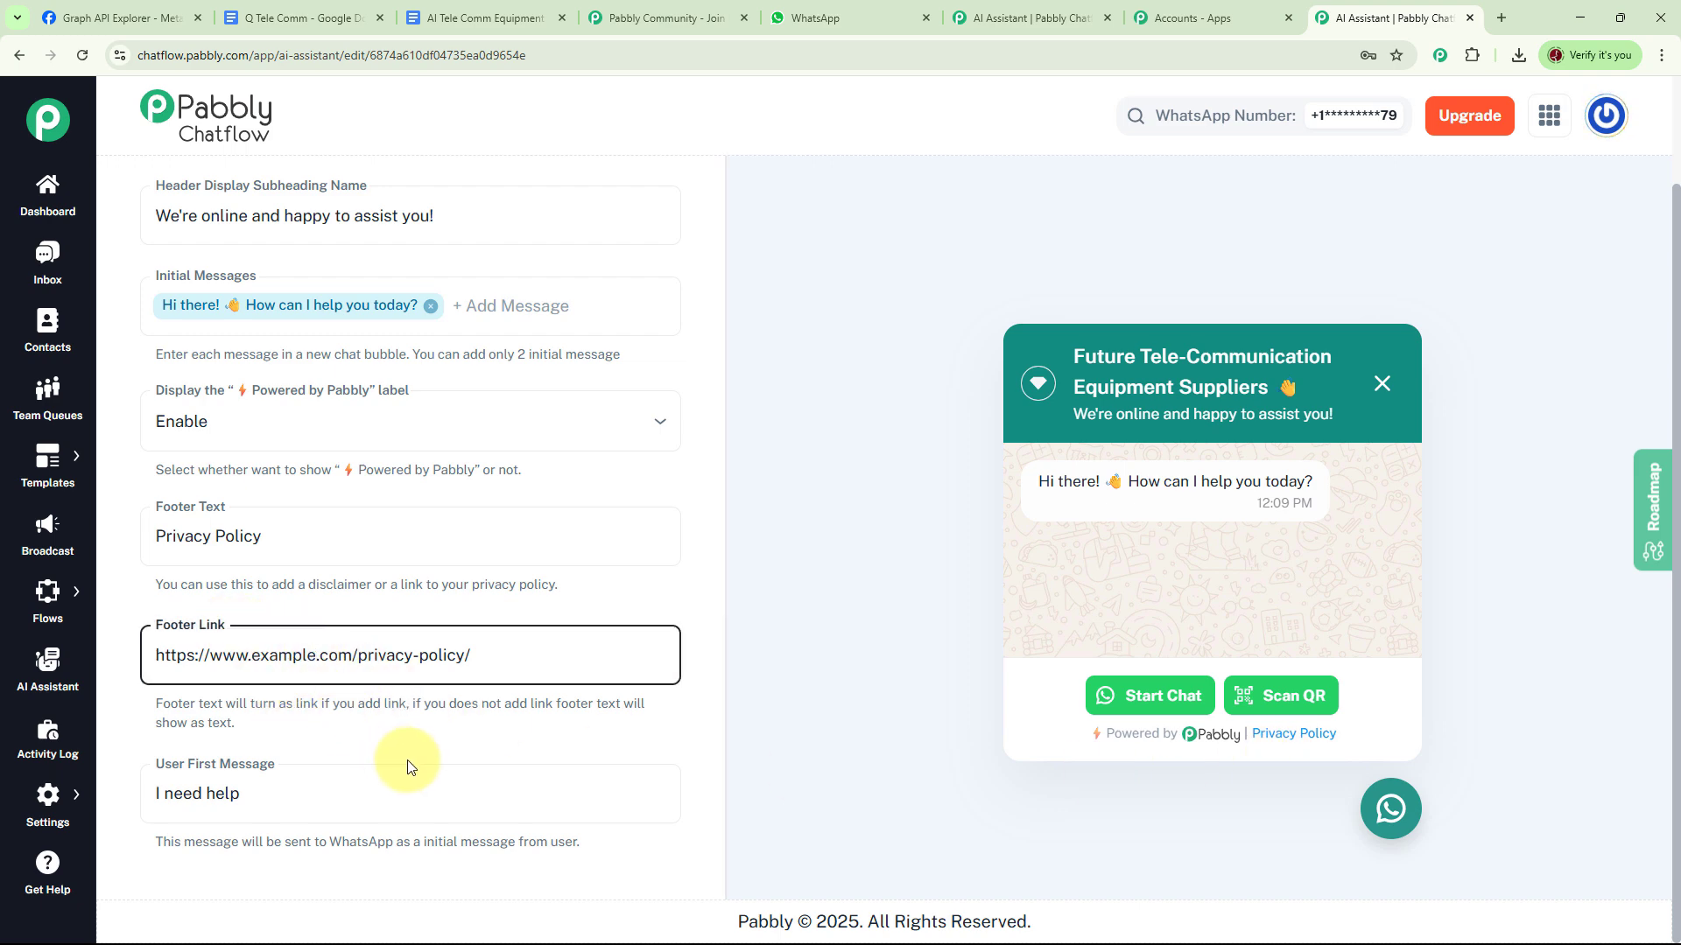
key("BackSpace")
key("BackSpace")
key("BackSpace")
key("BackSpace")
key("BackSpace")
key("BackSpace")
key("BackSpace")
type("future")
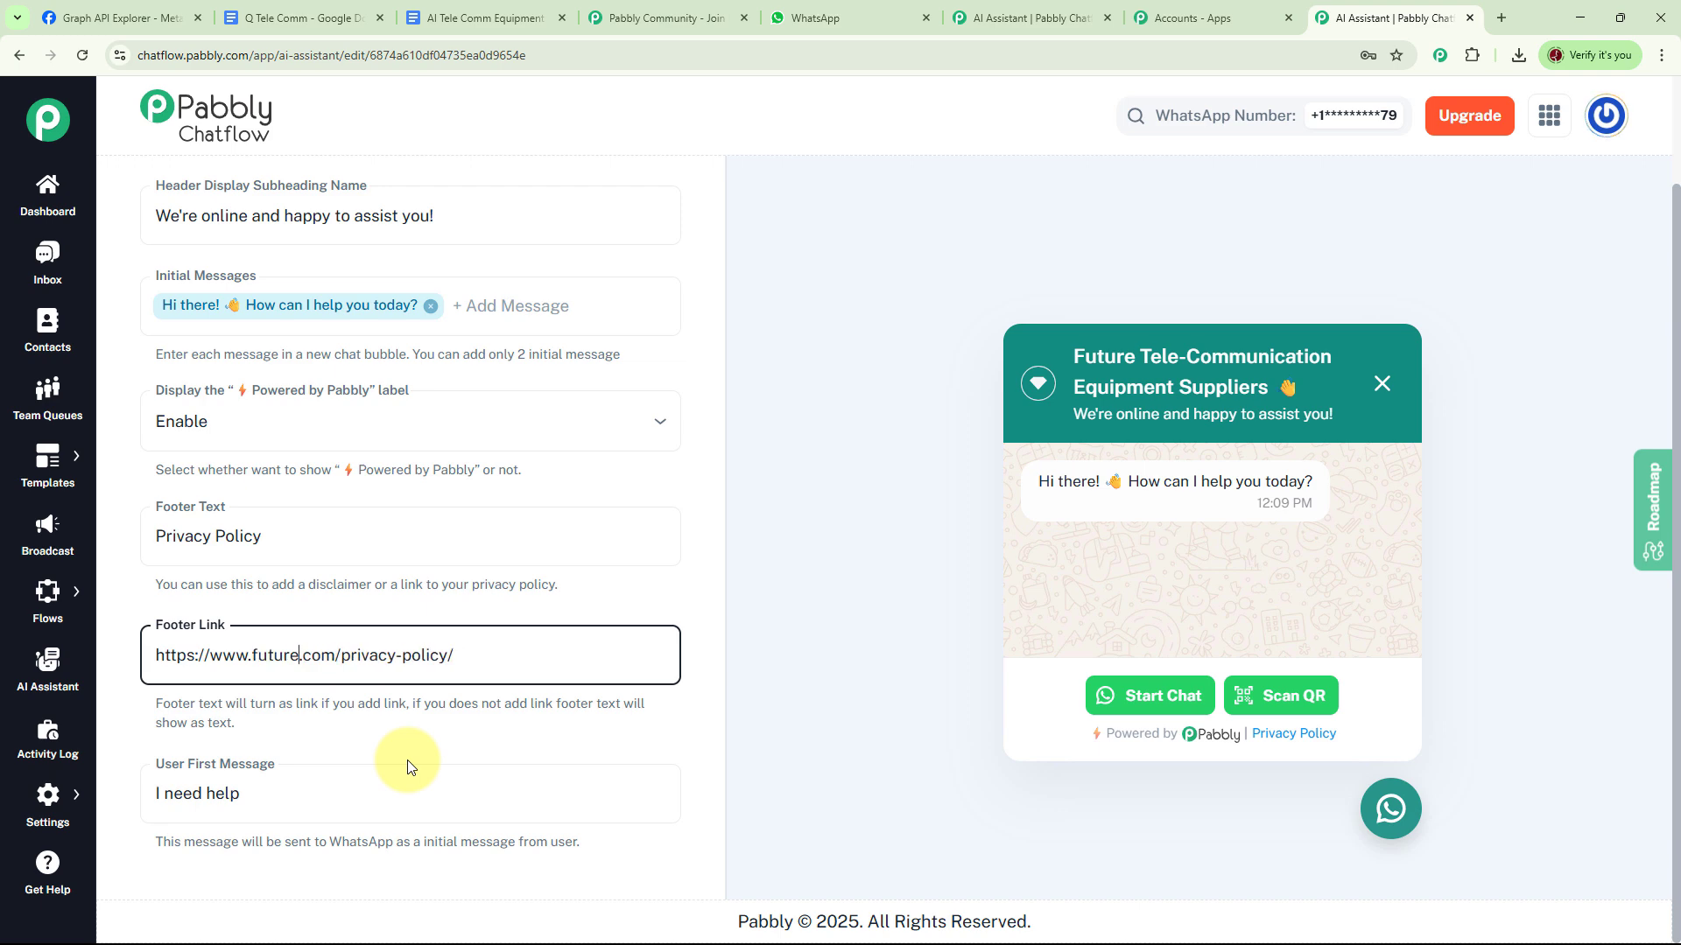
left_click(820, 653)
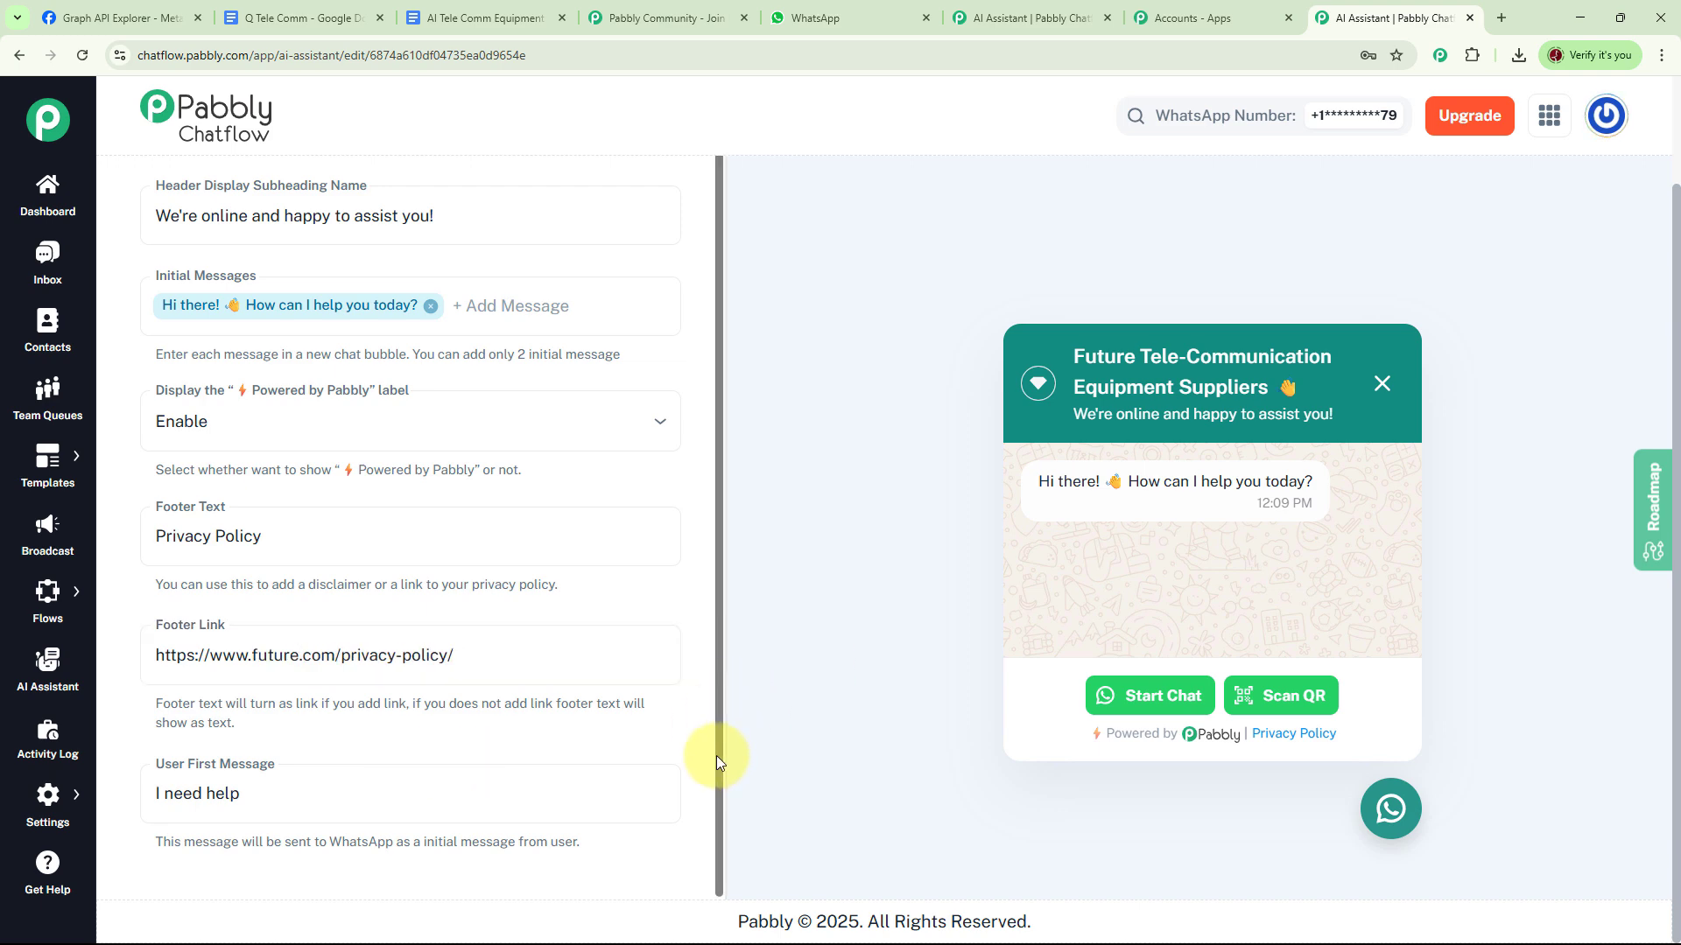
Replace the user first message with "Hello".
left_click(329, 785)
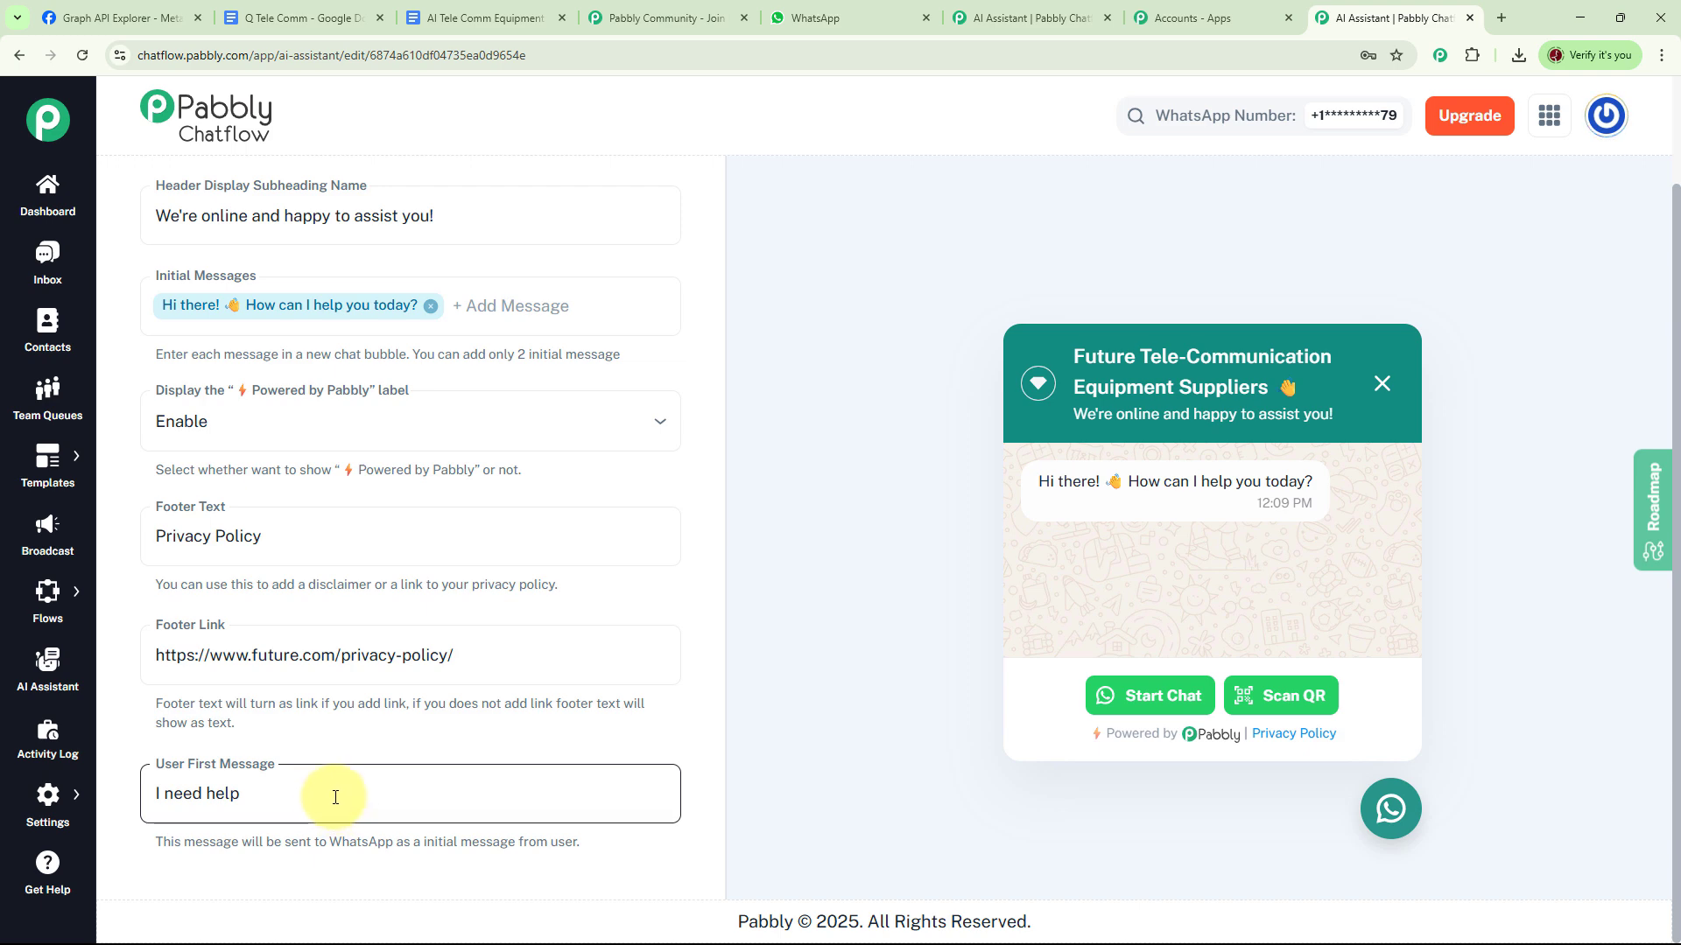
left_click(337, 795)
key("BackSpace")
key("BackSpace")
key("BackSpace")
key("BackSpace")
key("BackSpace")
key("BackSpace")
key("BackSpace")
key("BackSpace")
key("BackSpace")
key("BackSpace")
key("BackSpace")
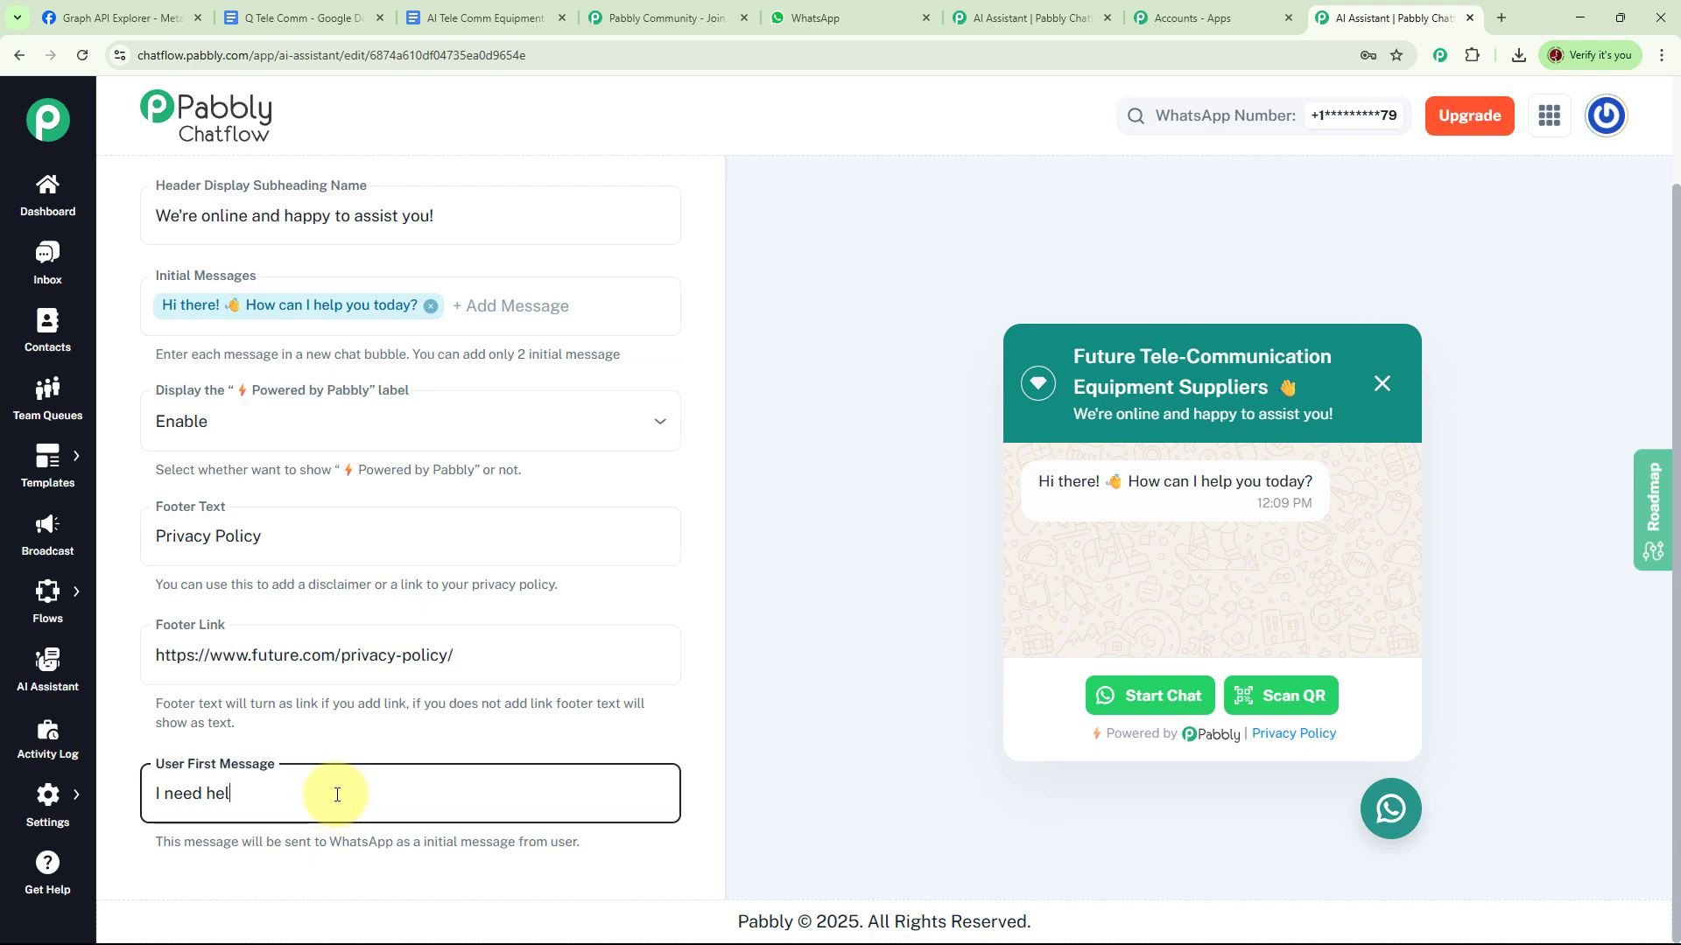
type("Hello")
Activate the AI assistant, save it and dismiss the notification.
scroll(890, 428, "up", 1)
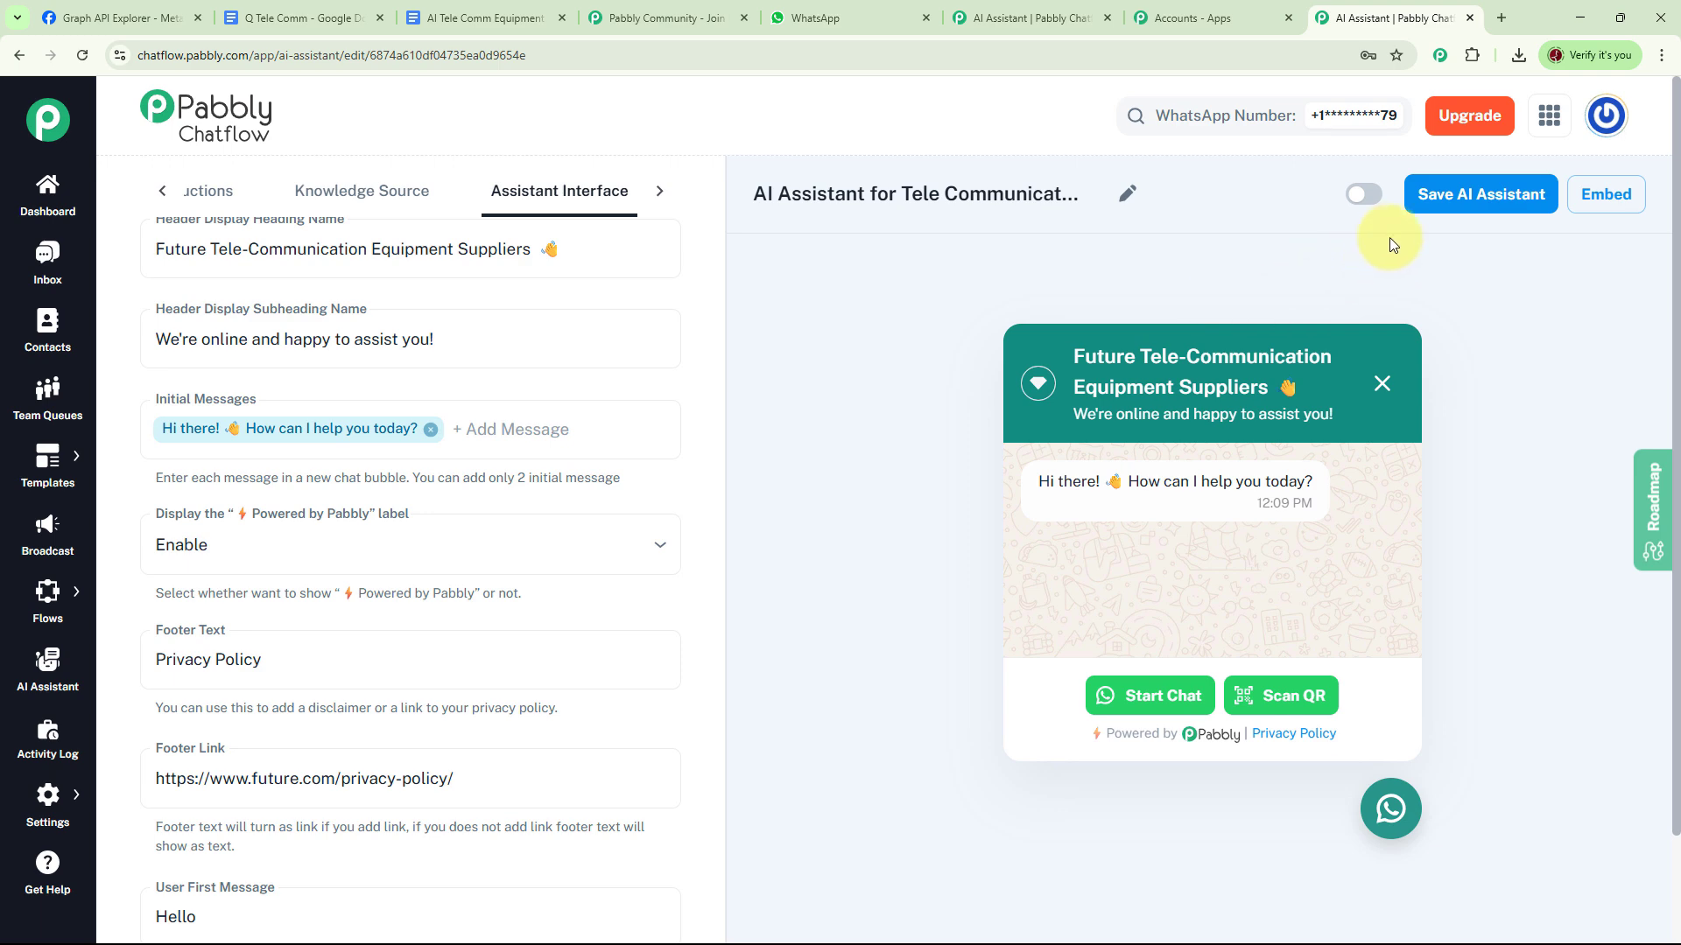
left_click(1363, 194)
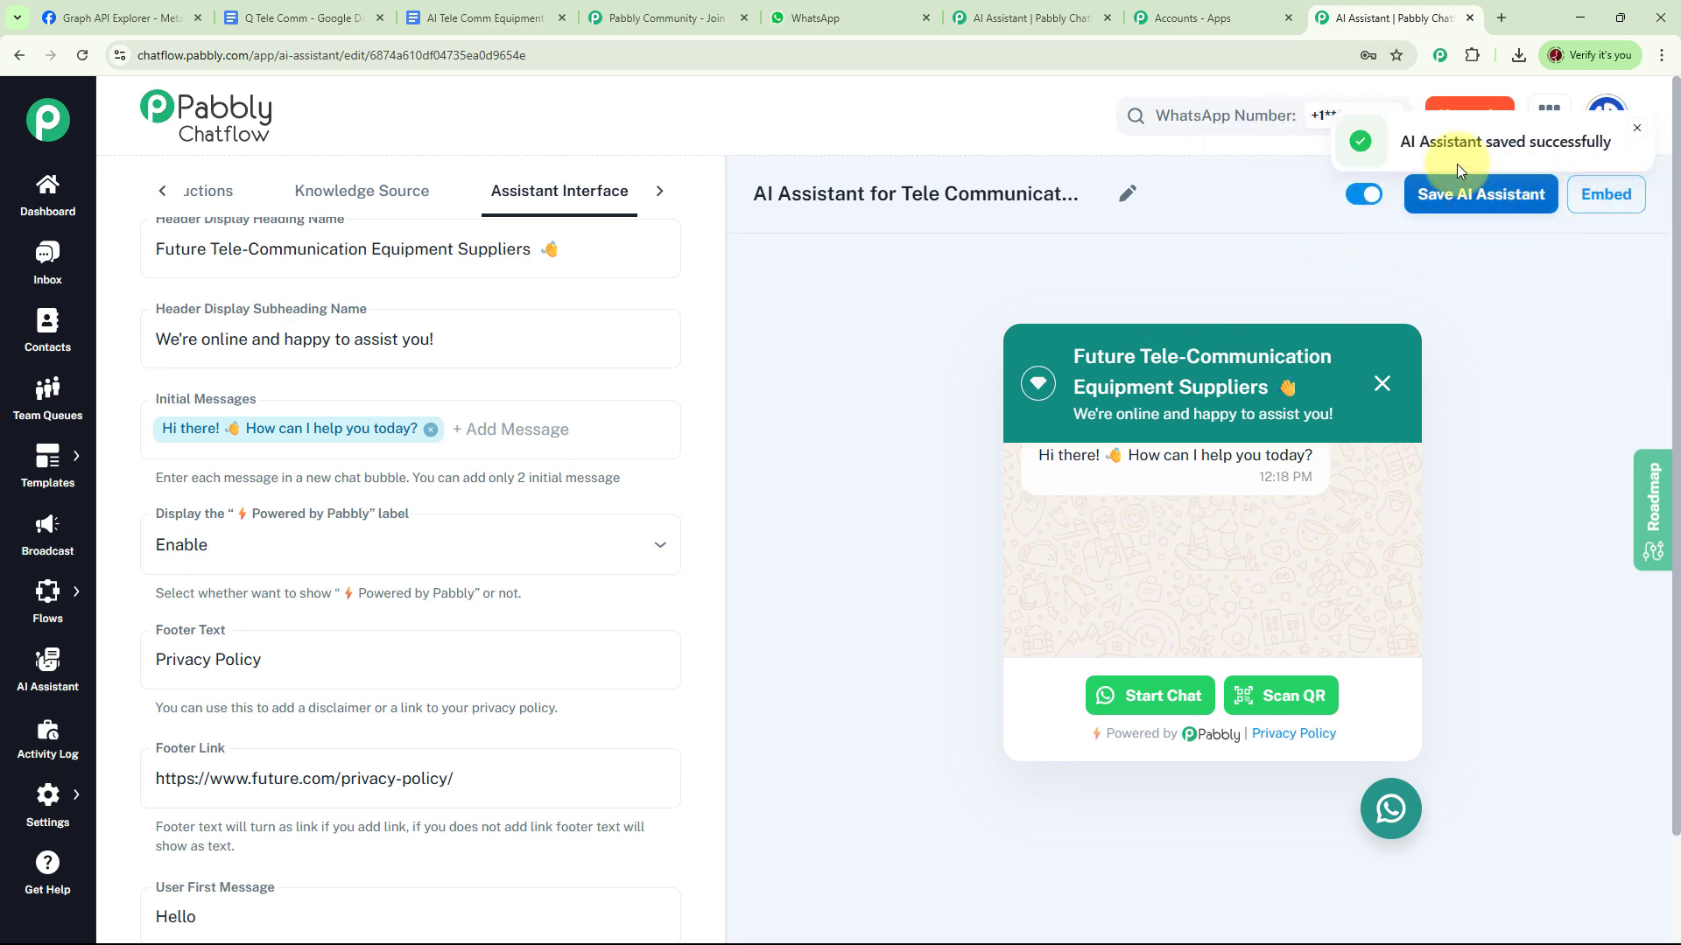
left_click(1636, 129)
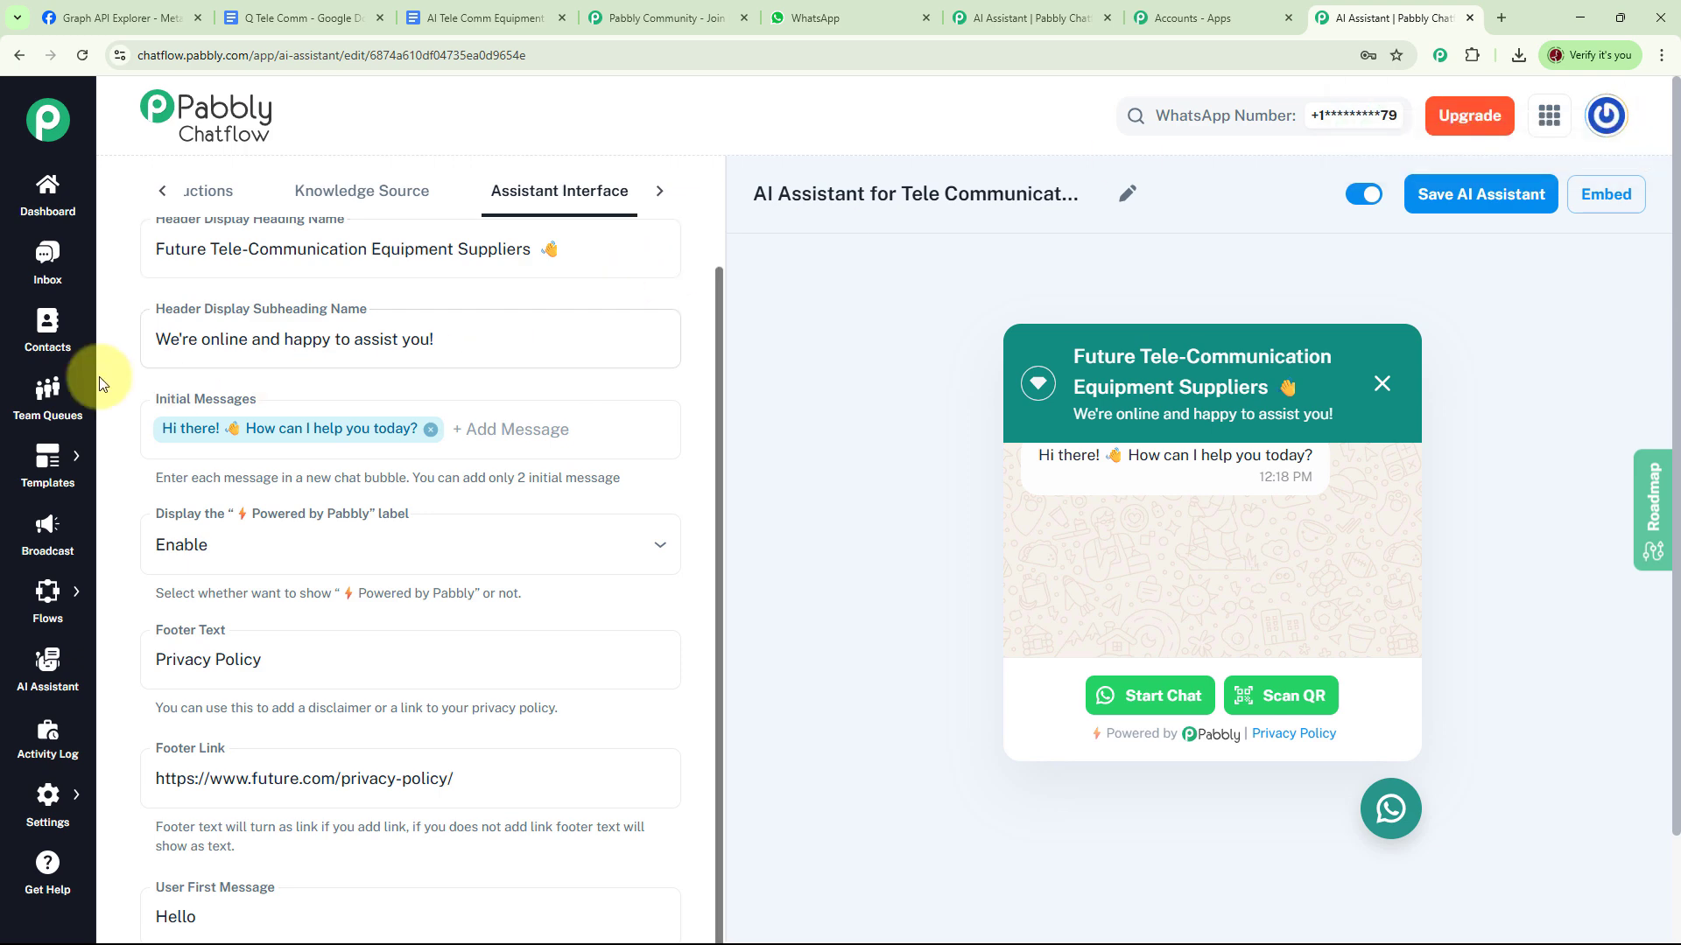
In the inbox, assign "AI Assistant for Tele Communication Equipment Supplier" to the open contact's chat and save the choice.
left_click(47, 263)
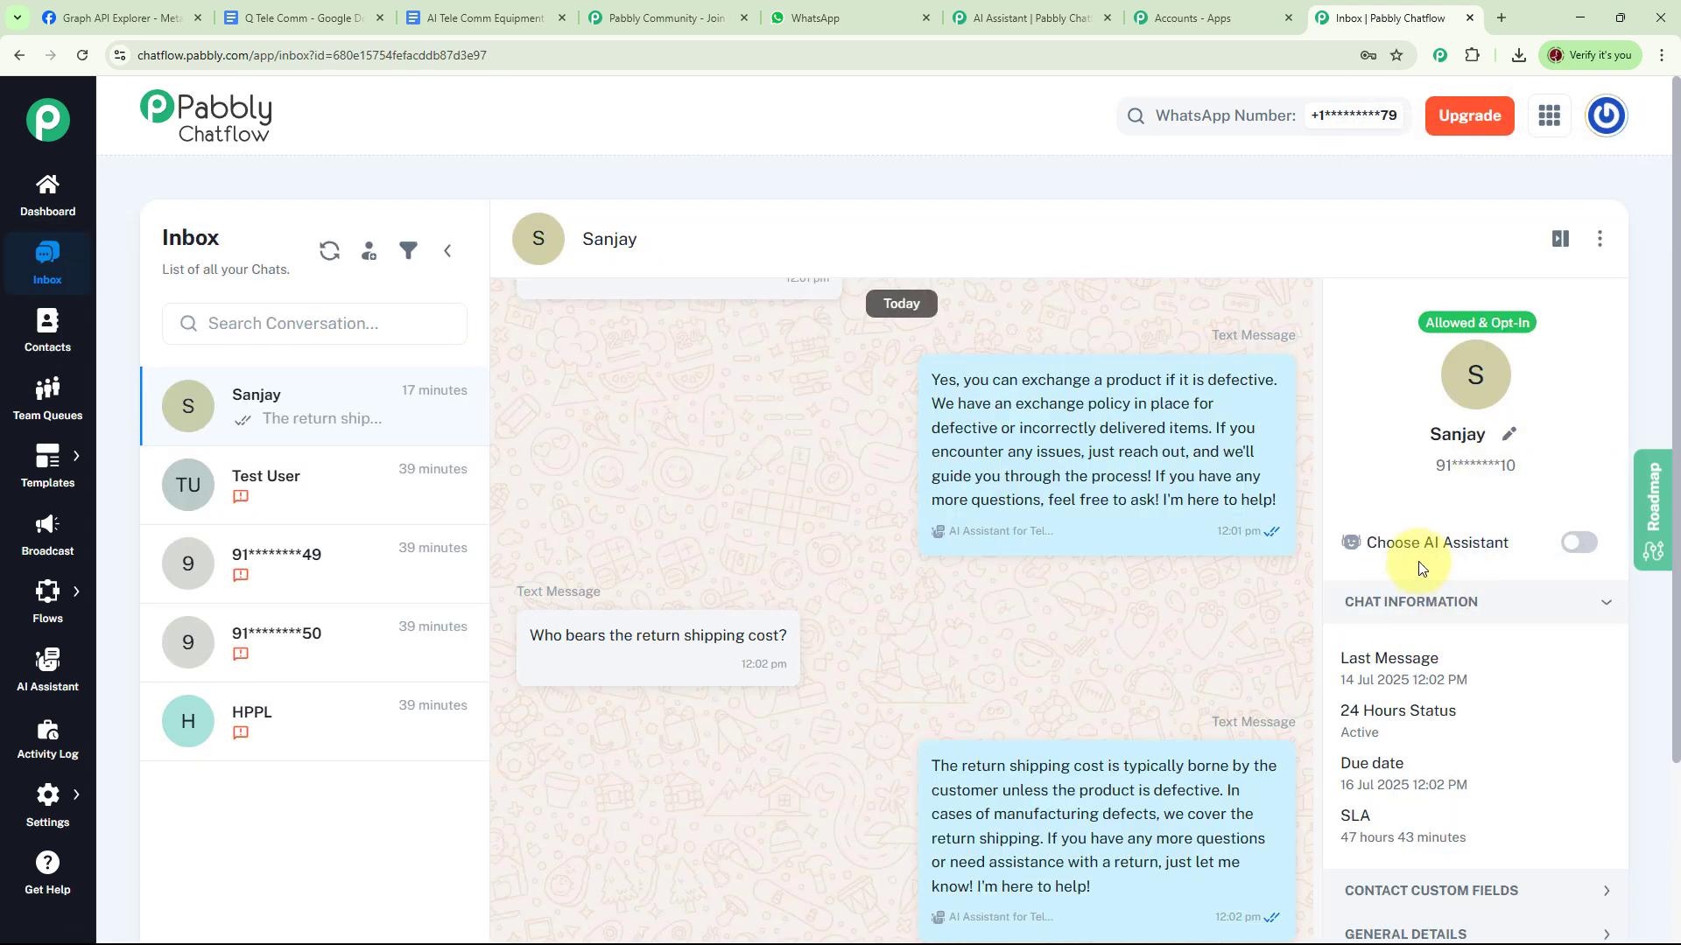
left_click(1593, 554)
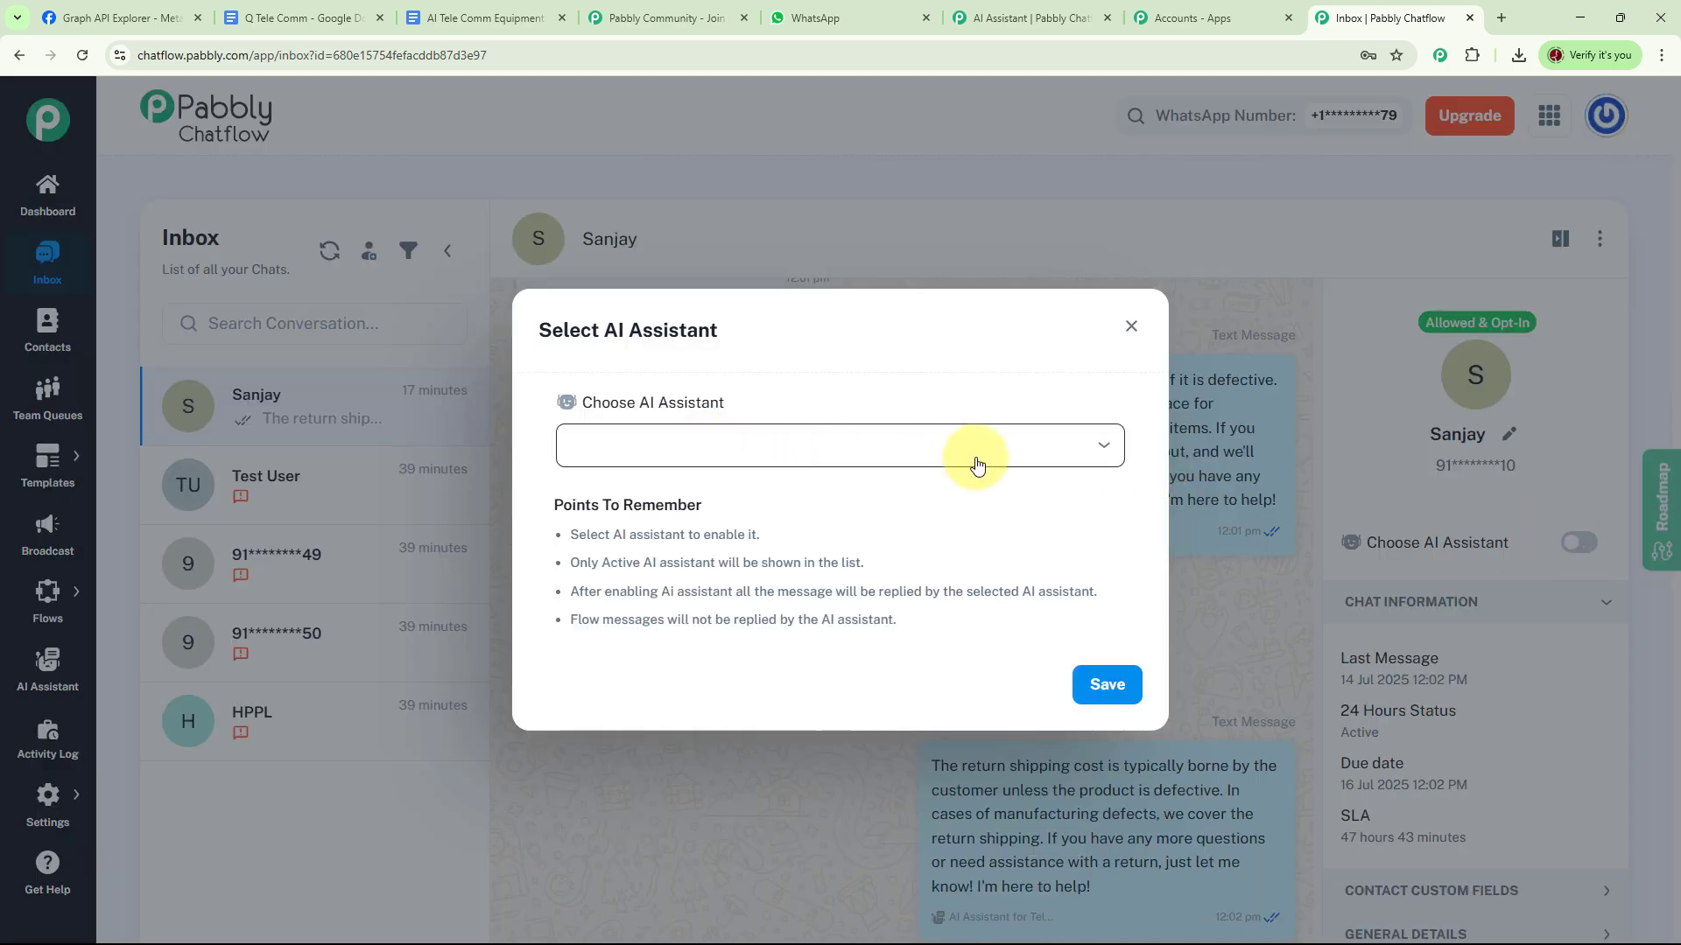
left_click(1101, 444)
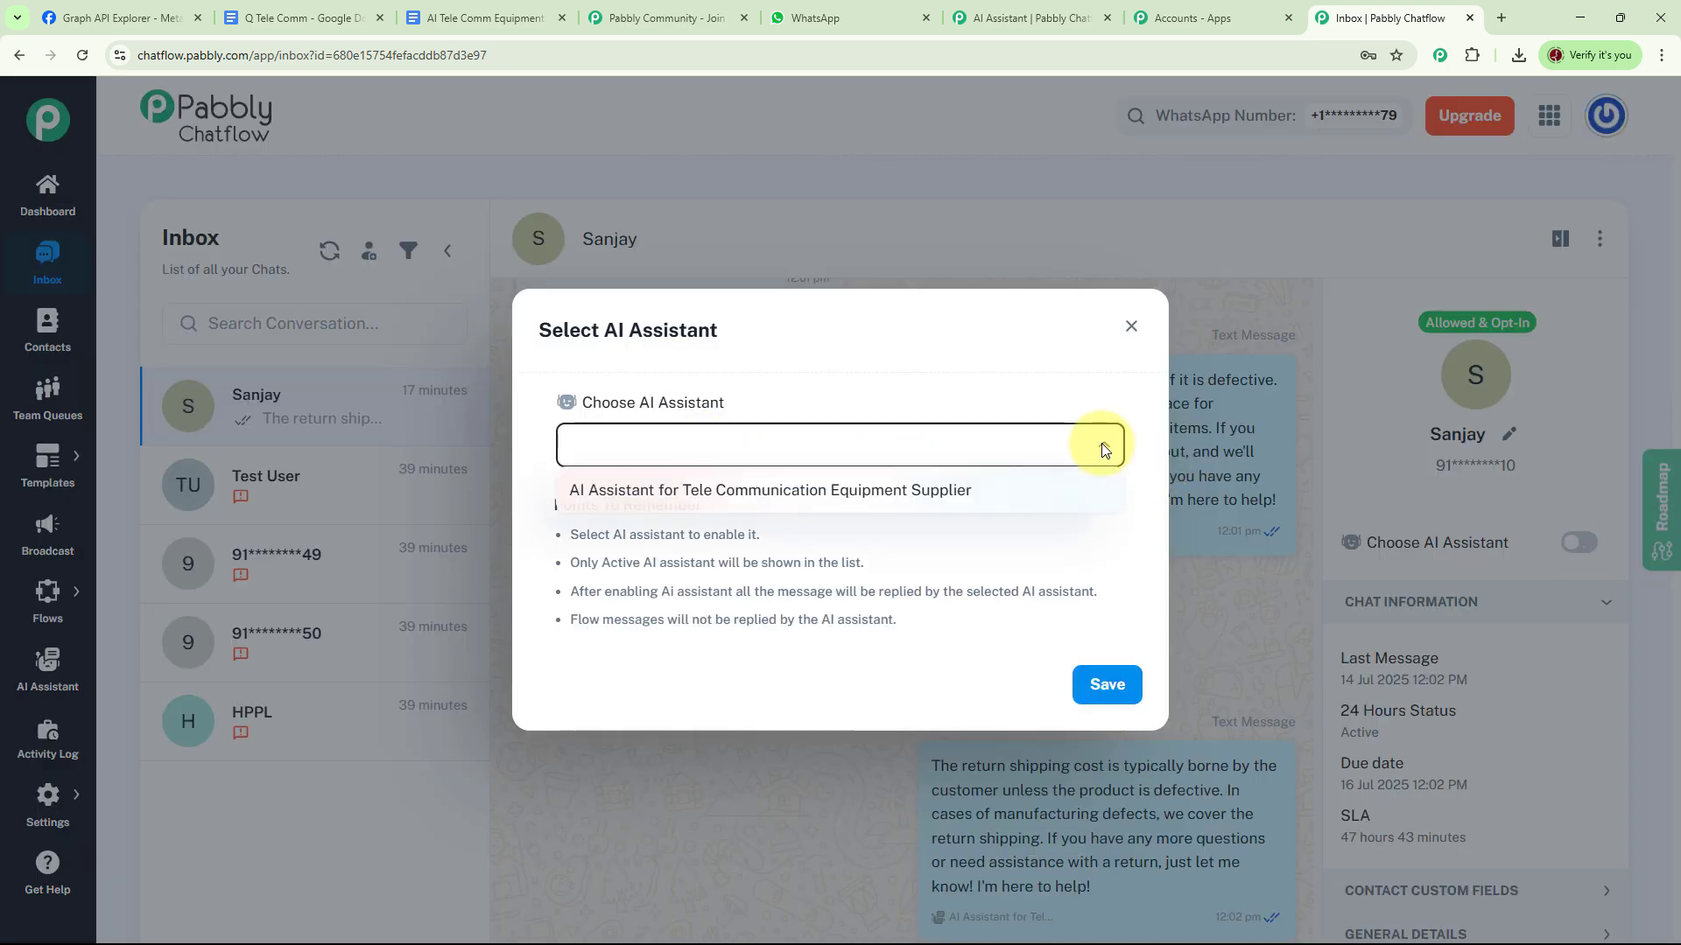
left_click(866, 506)
left_click(1109, 691)
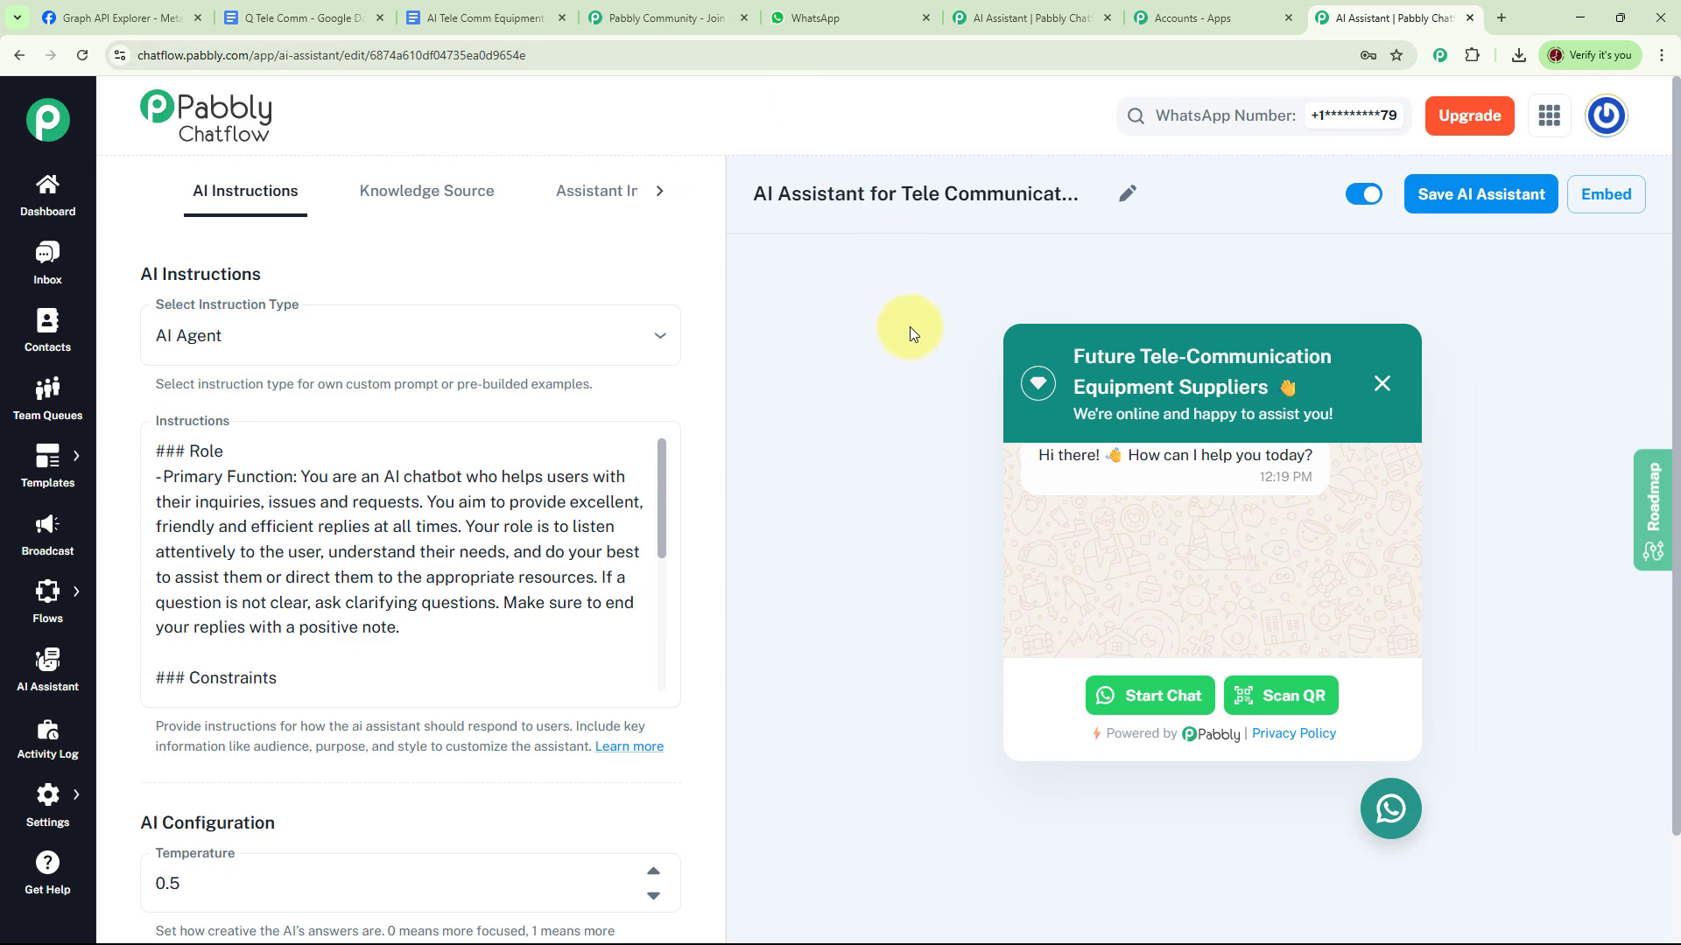
Switch to WhatsApp Web and send the supplier chat the question "Do you provide telecom infrastructure setup for businesses?".
left_click(848, 19)
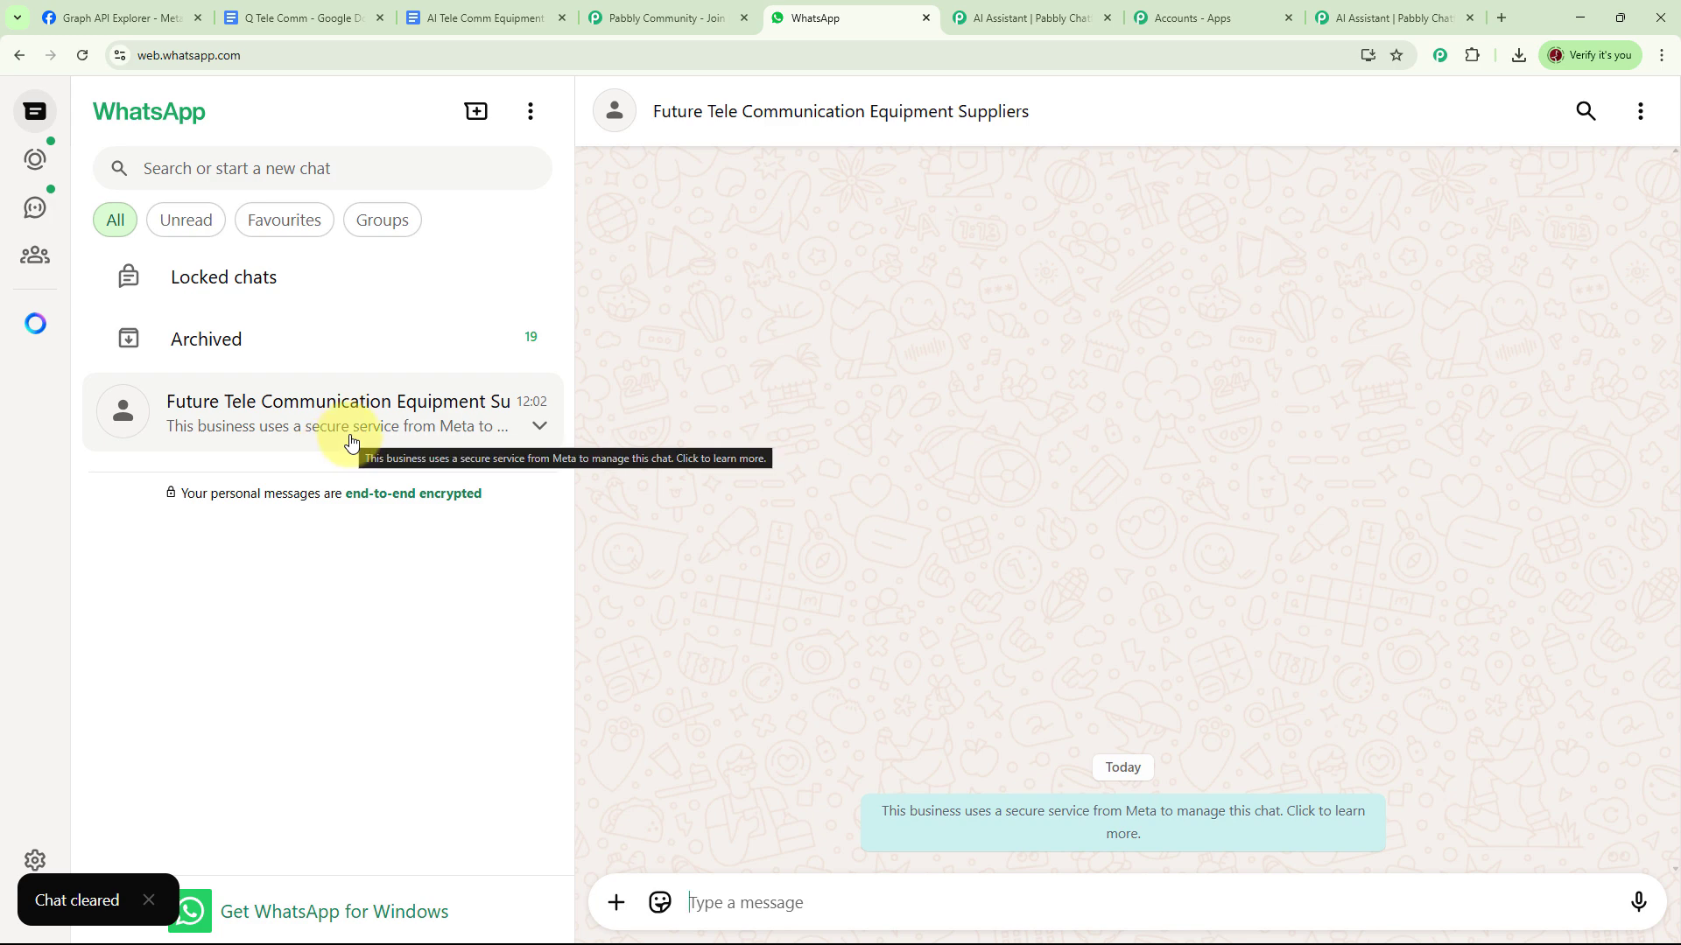
type("Do you provide telecom infrastructure setup for businesses?")
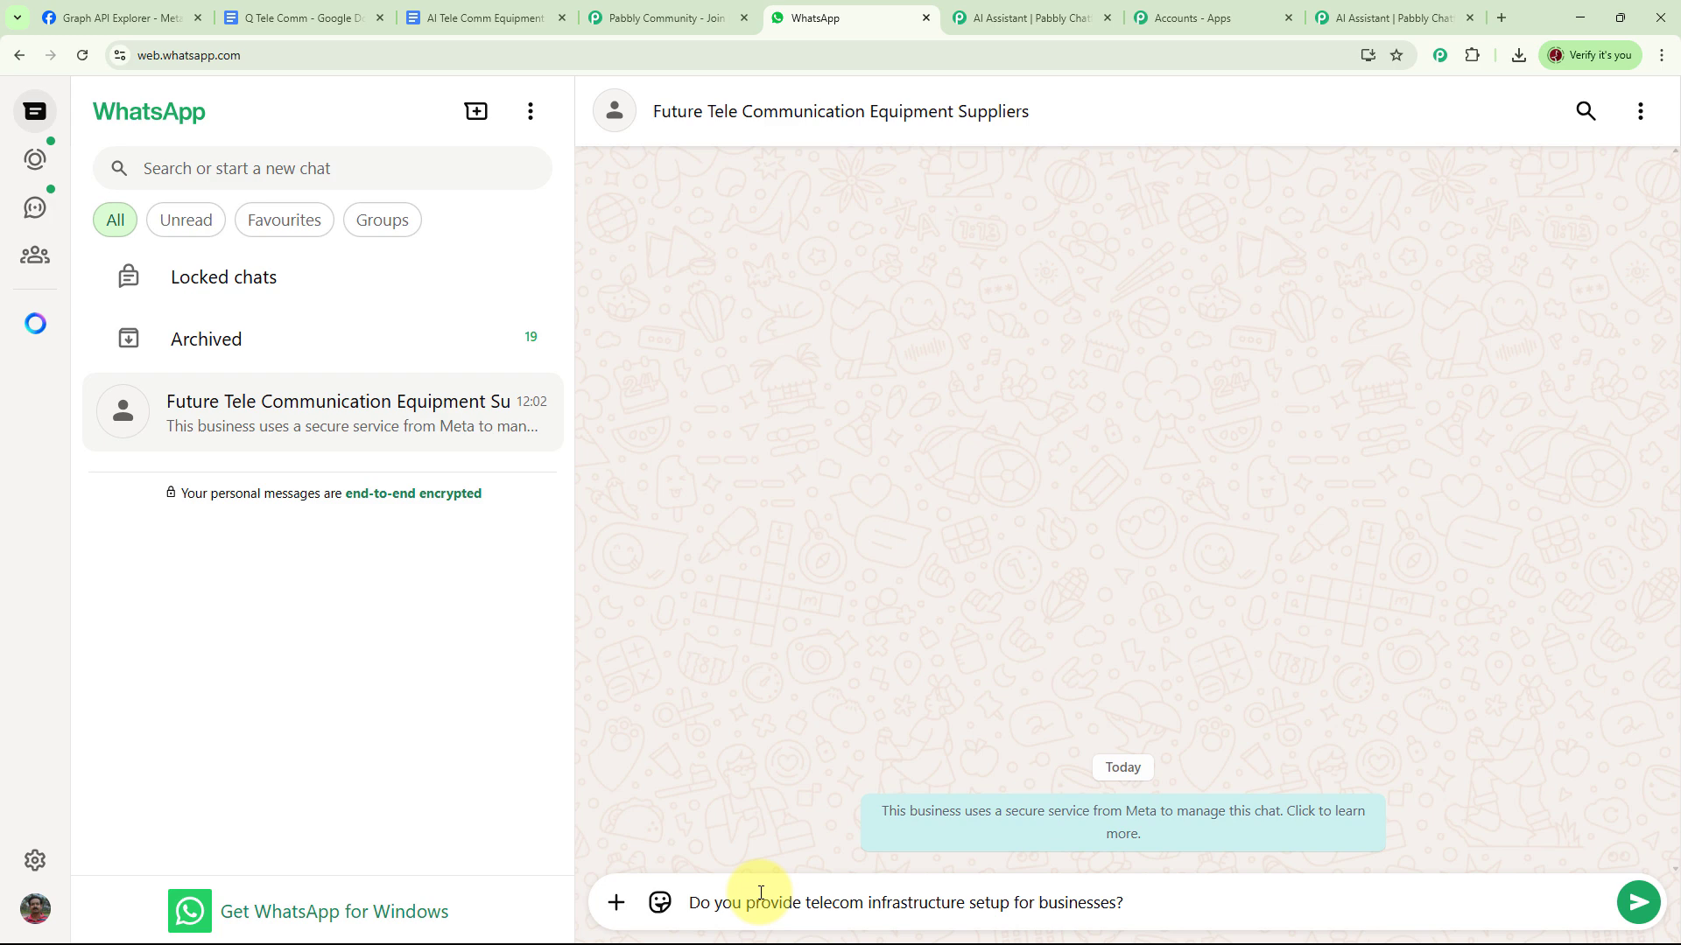
key("Return")
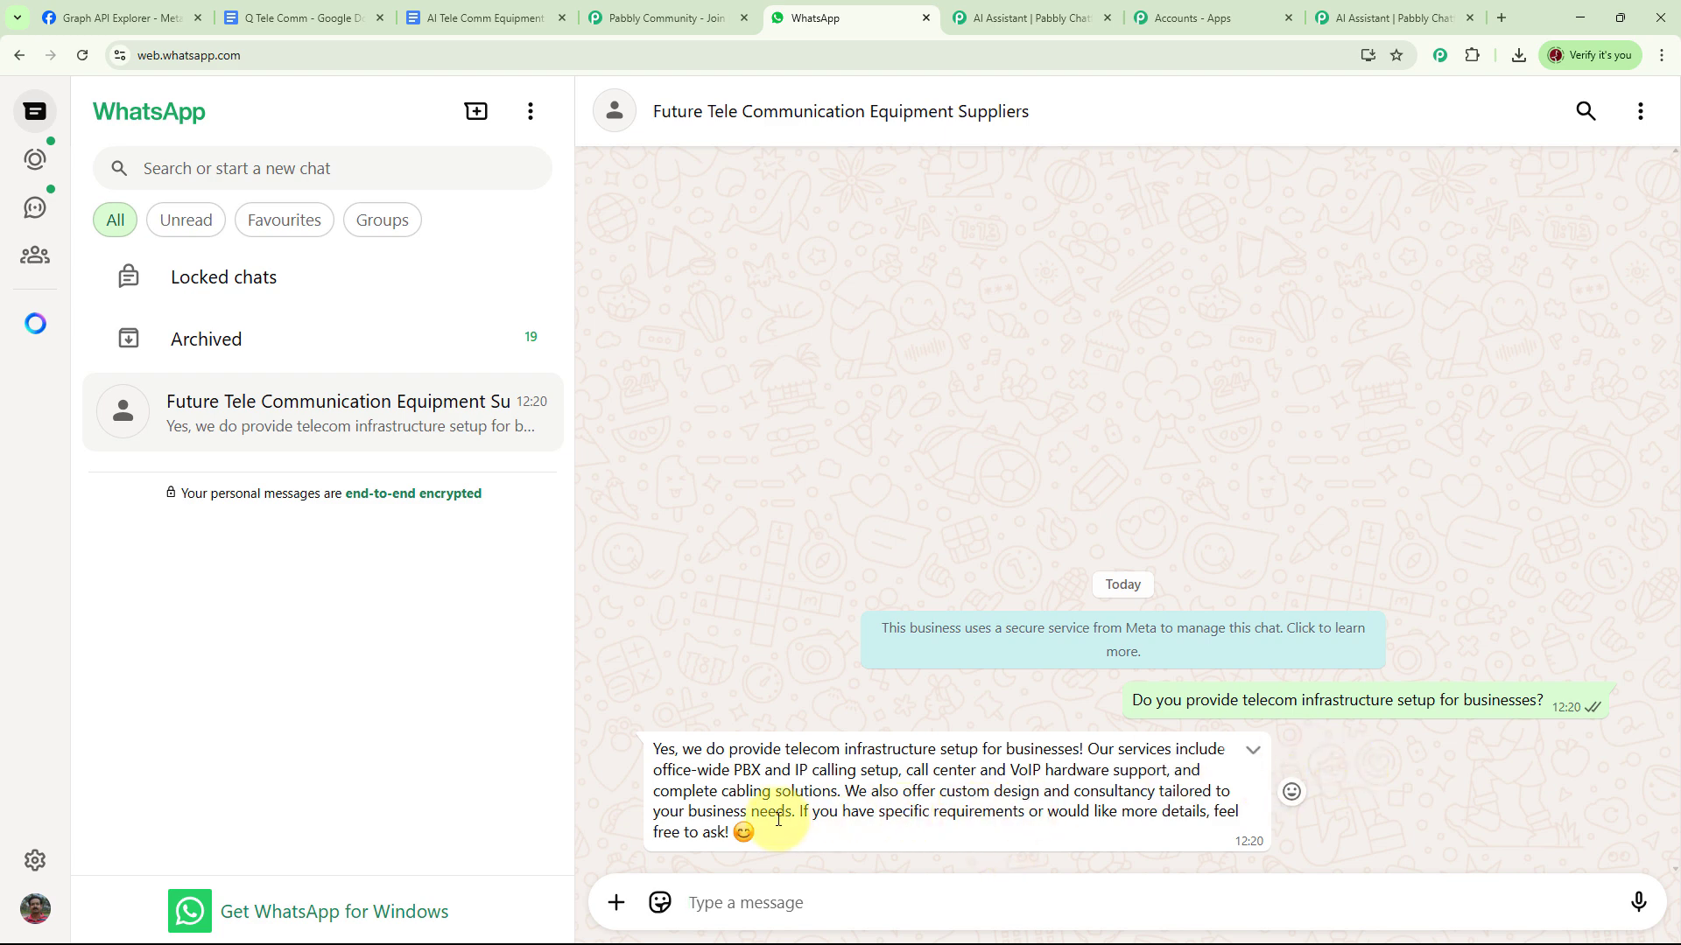
Send the questions "Can I see a demo before purchasing?" and "What is the warranty period for your products?" one after the other.
type("Can I see a demo before purchasing?")
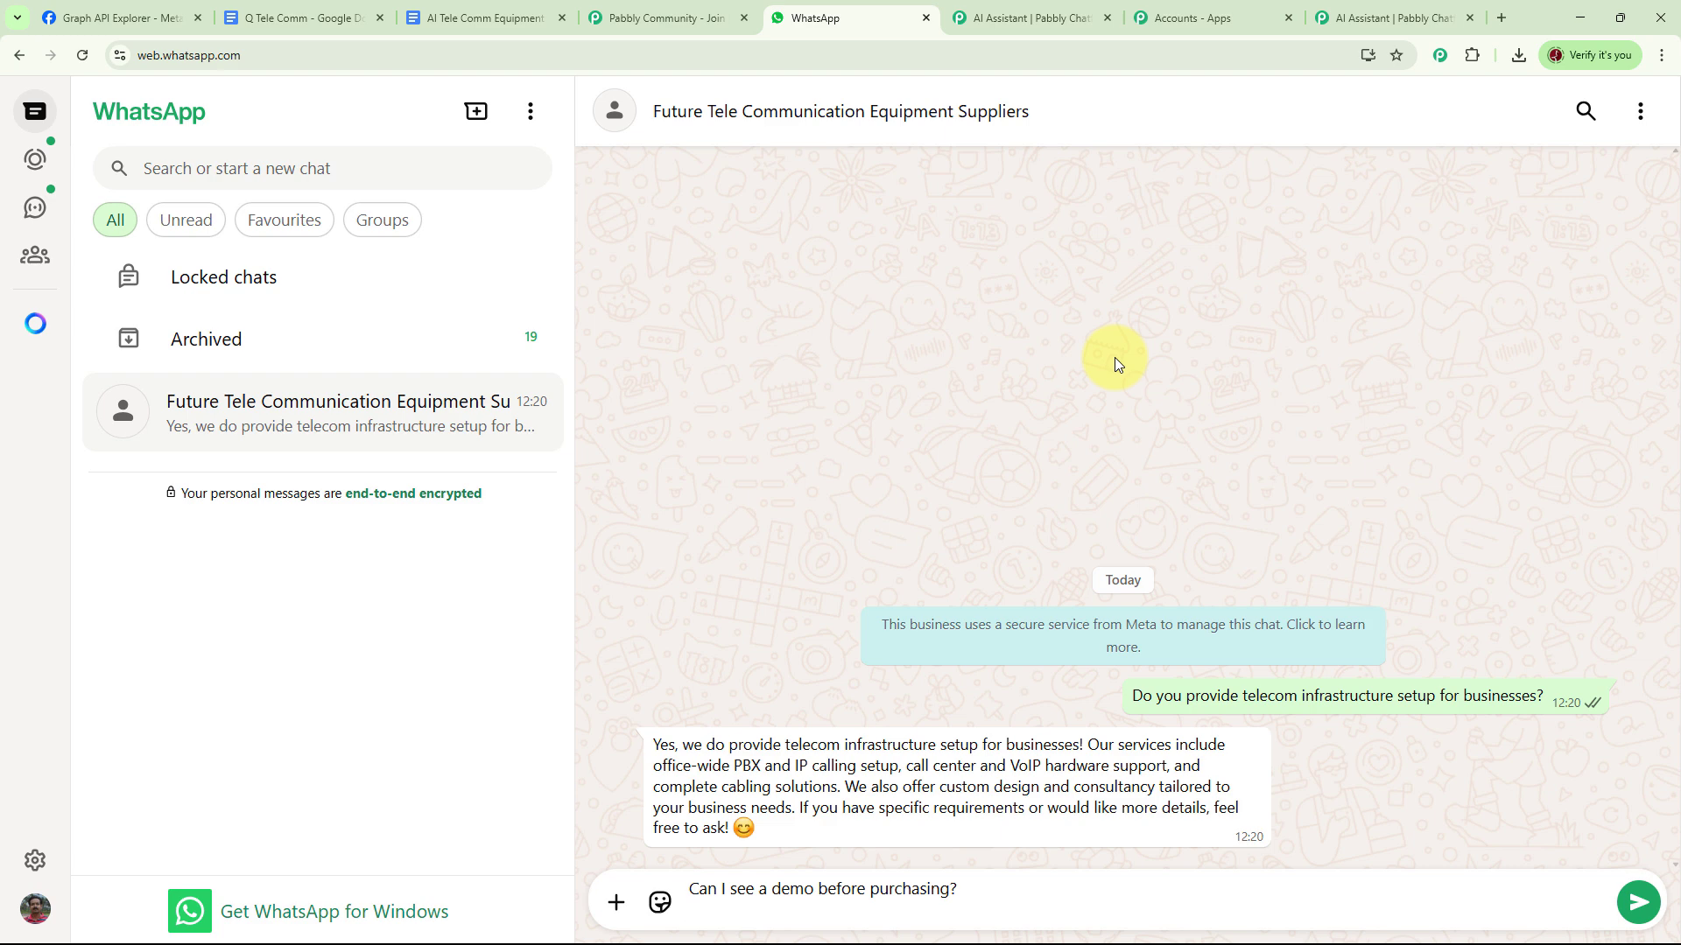
key("Return")
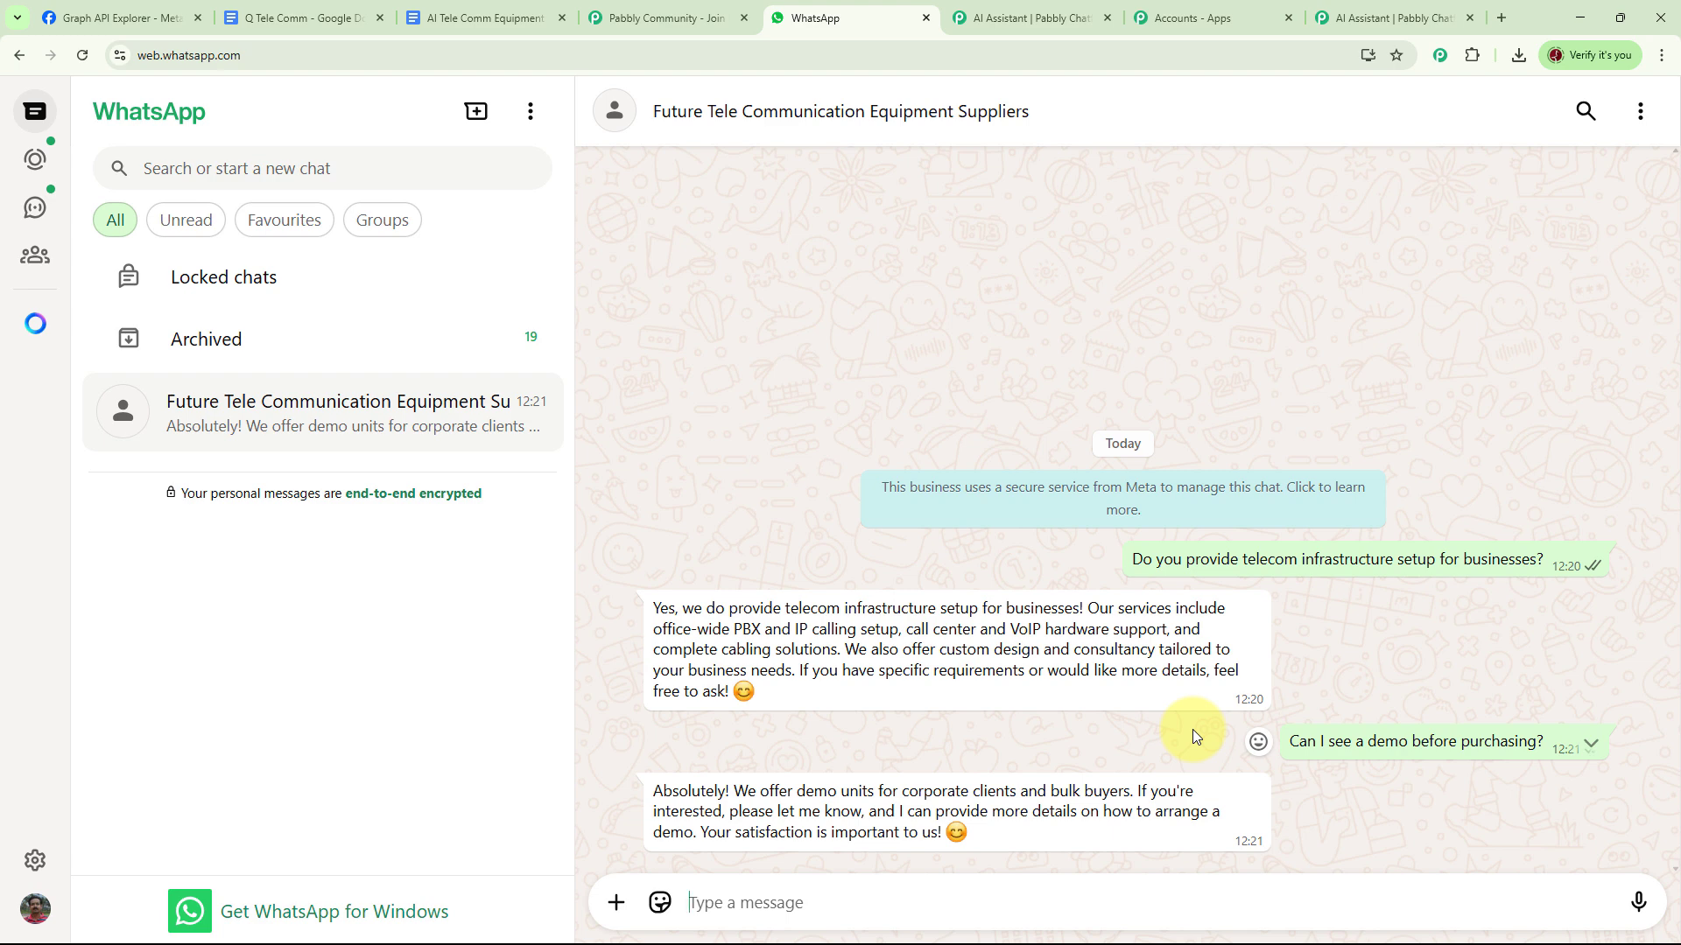
type("What is the warranty period for your products?")
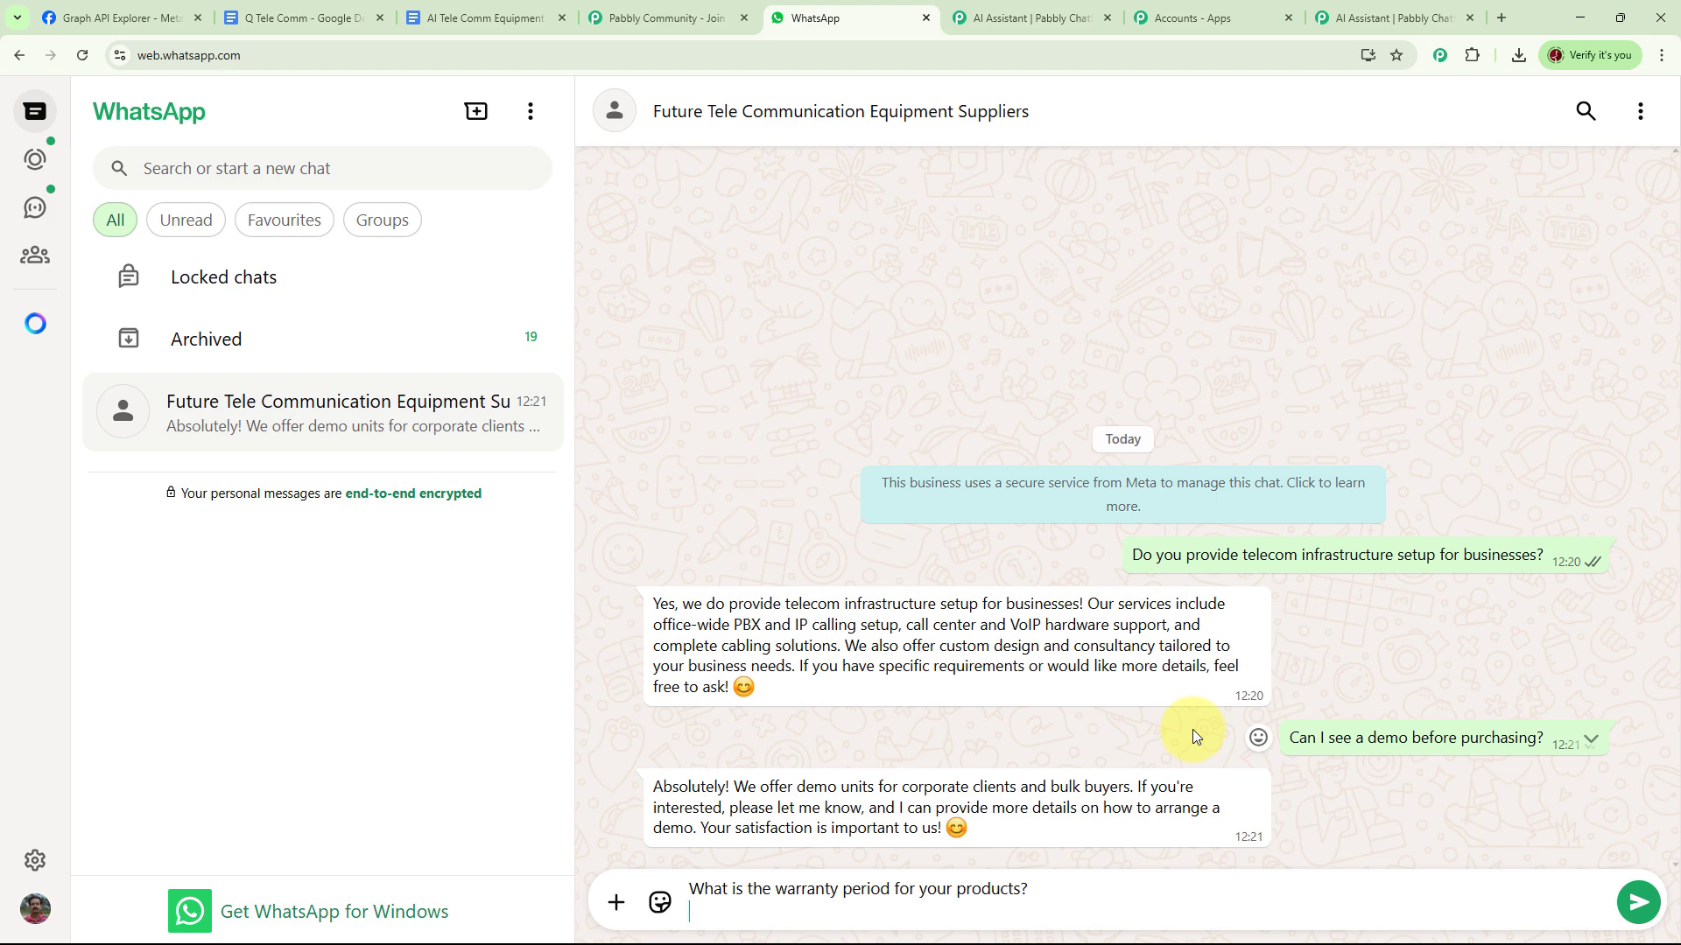
key("Return")
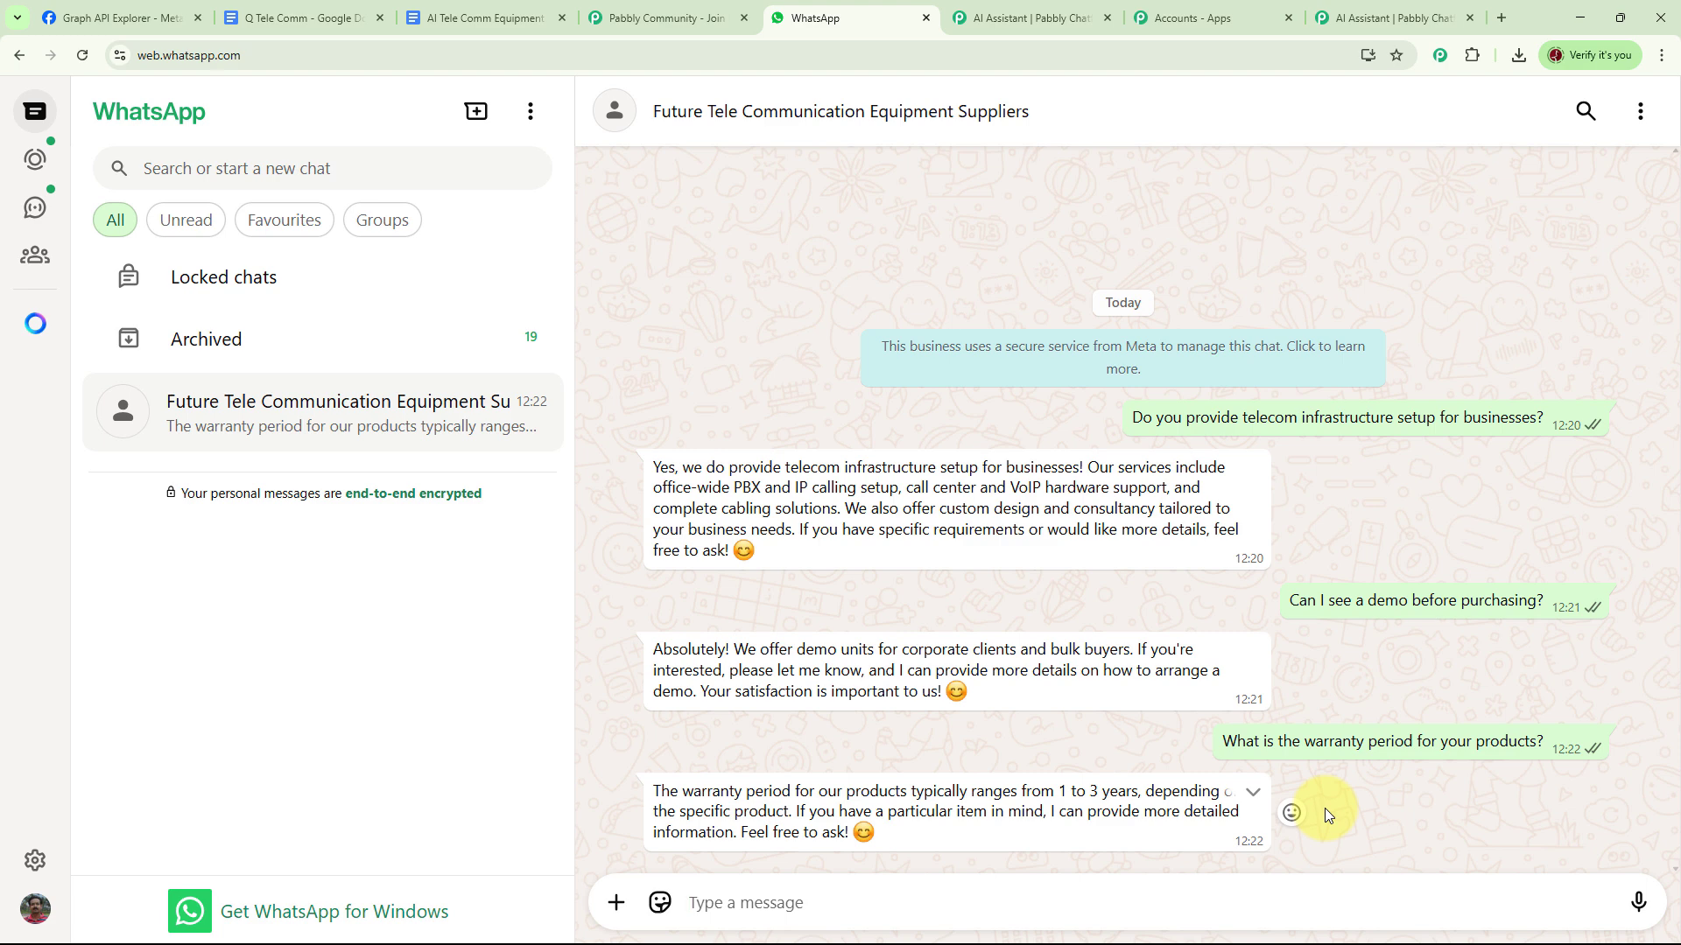
Send "I want to know about class 10th classes for my child?" followed by "Are there any ongoing offers or discounts?" as separate messages.
type("I want to know about class 10th classes for my child?")
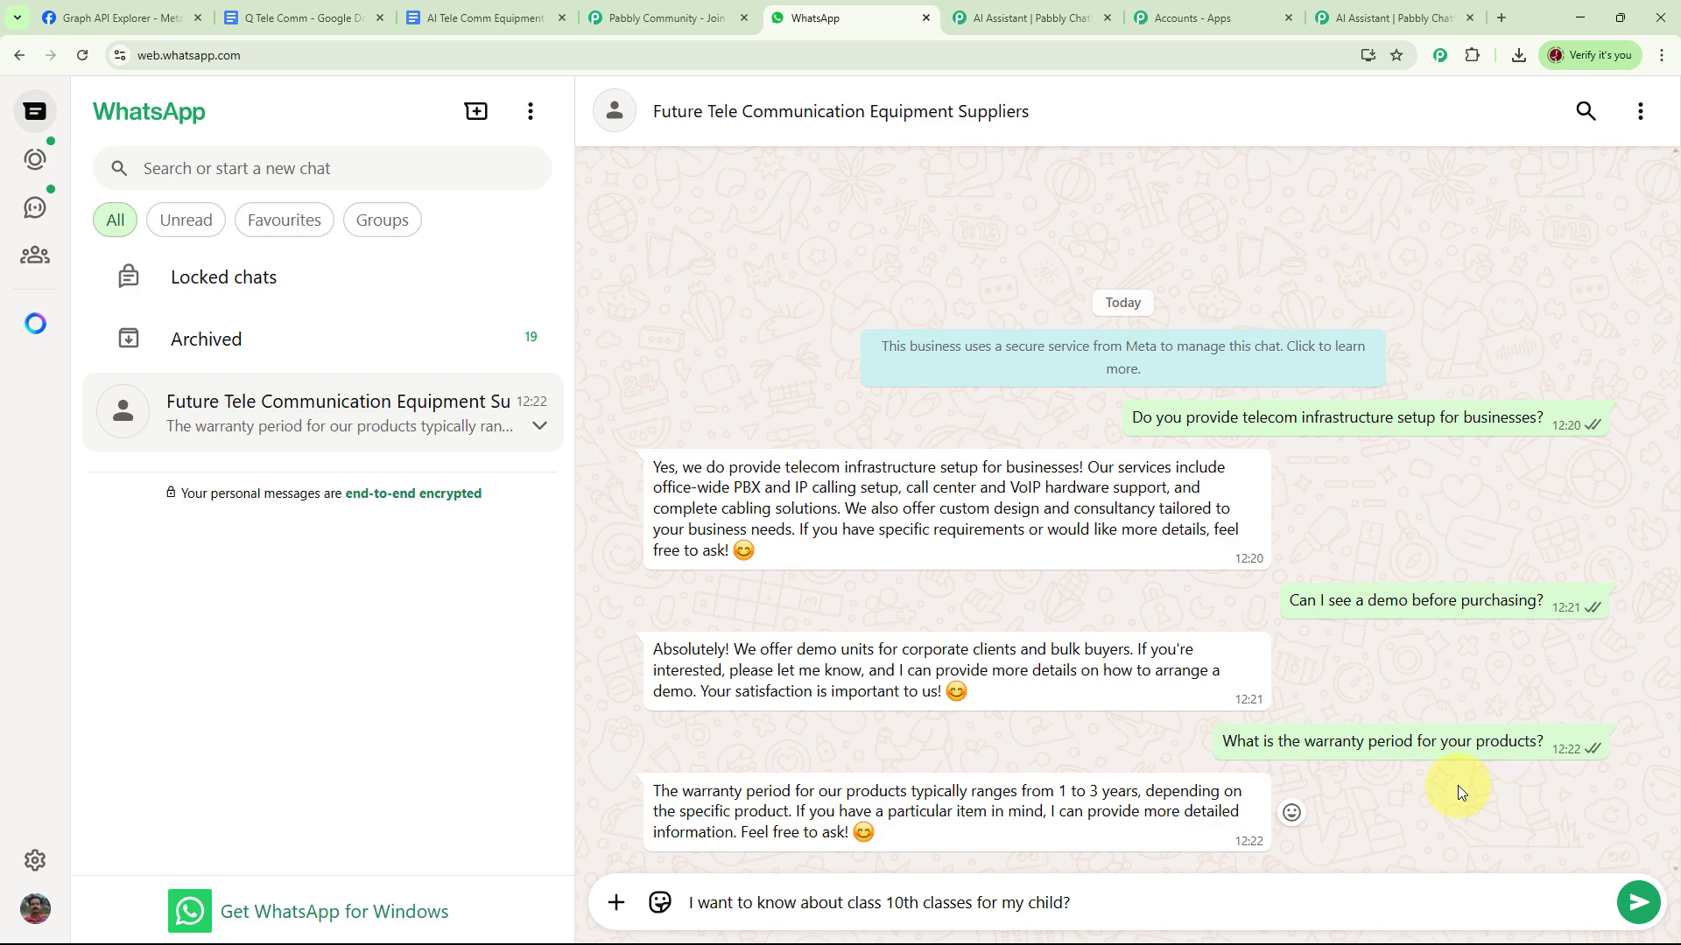
key("Return")
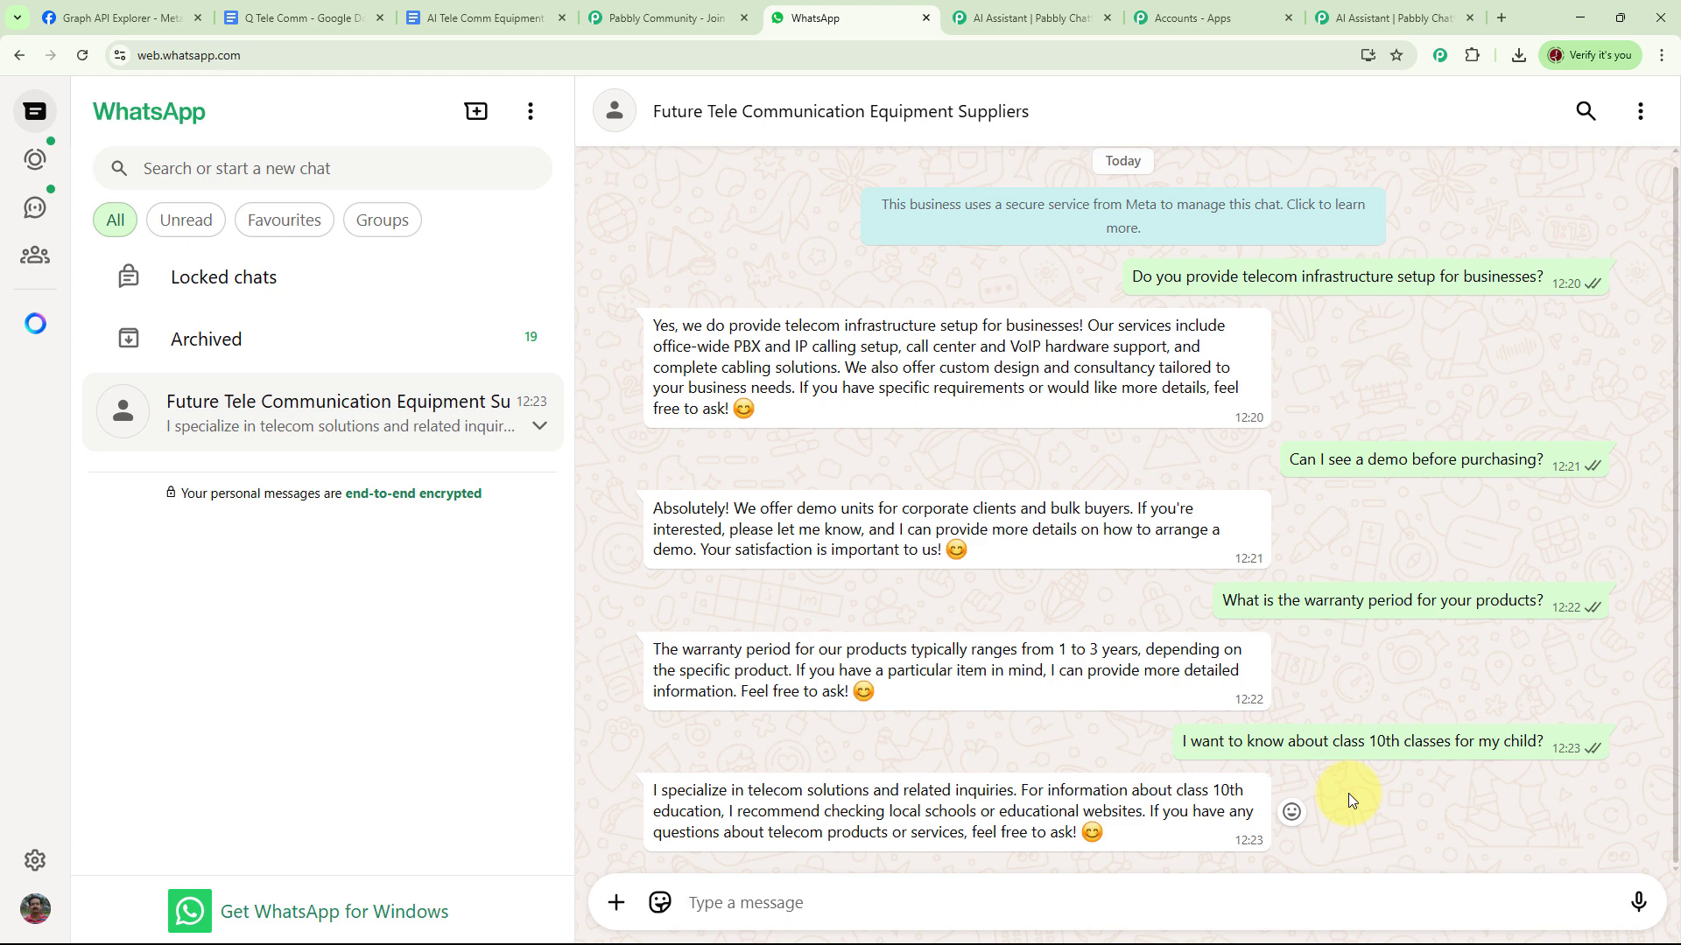
type("Are there any ongoing offers or discounts?")
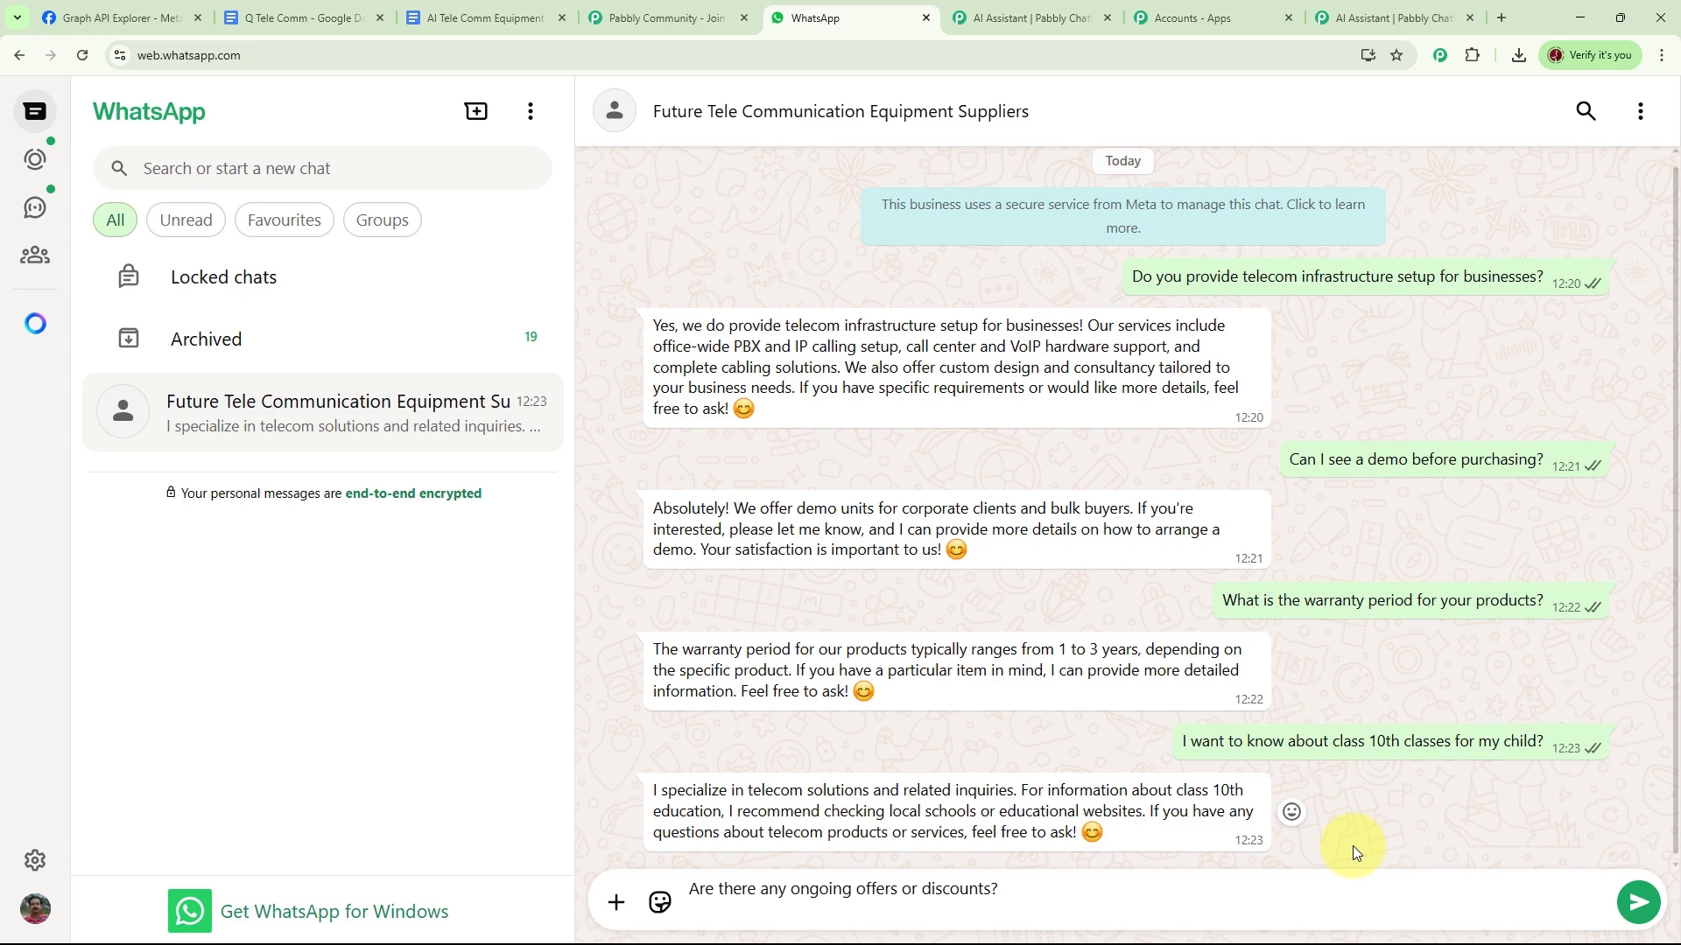
key("Return")
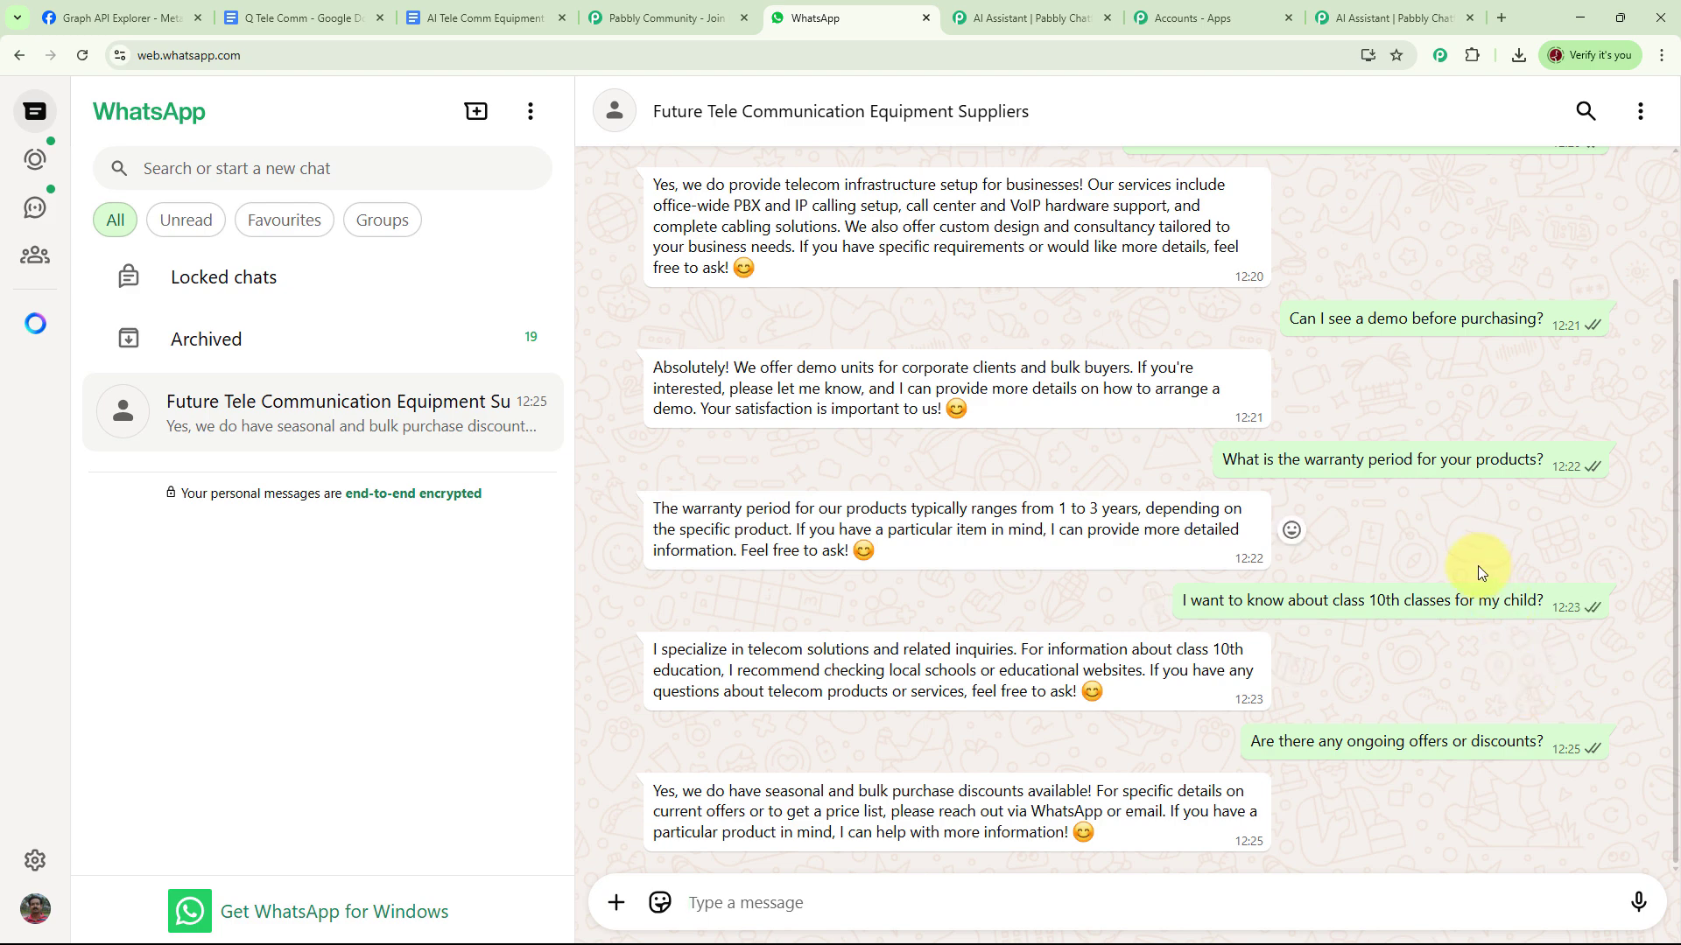
Review the assistant's earlier replies in the chat and switch back to Pabbly Chatflow.
scroll(1477, 565, "up", 2)
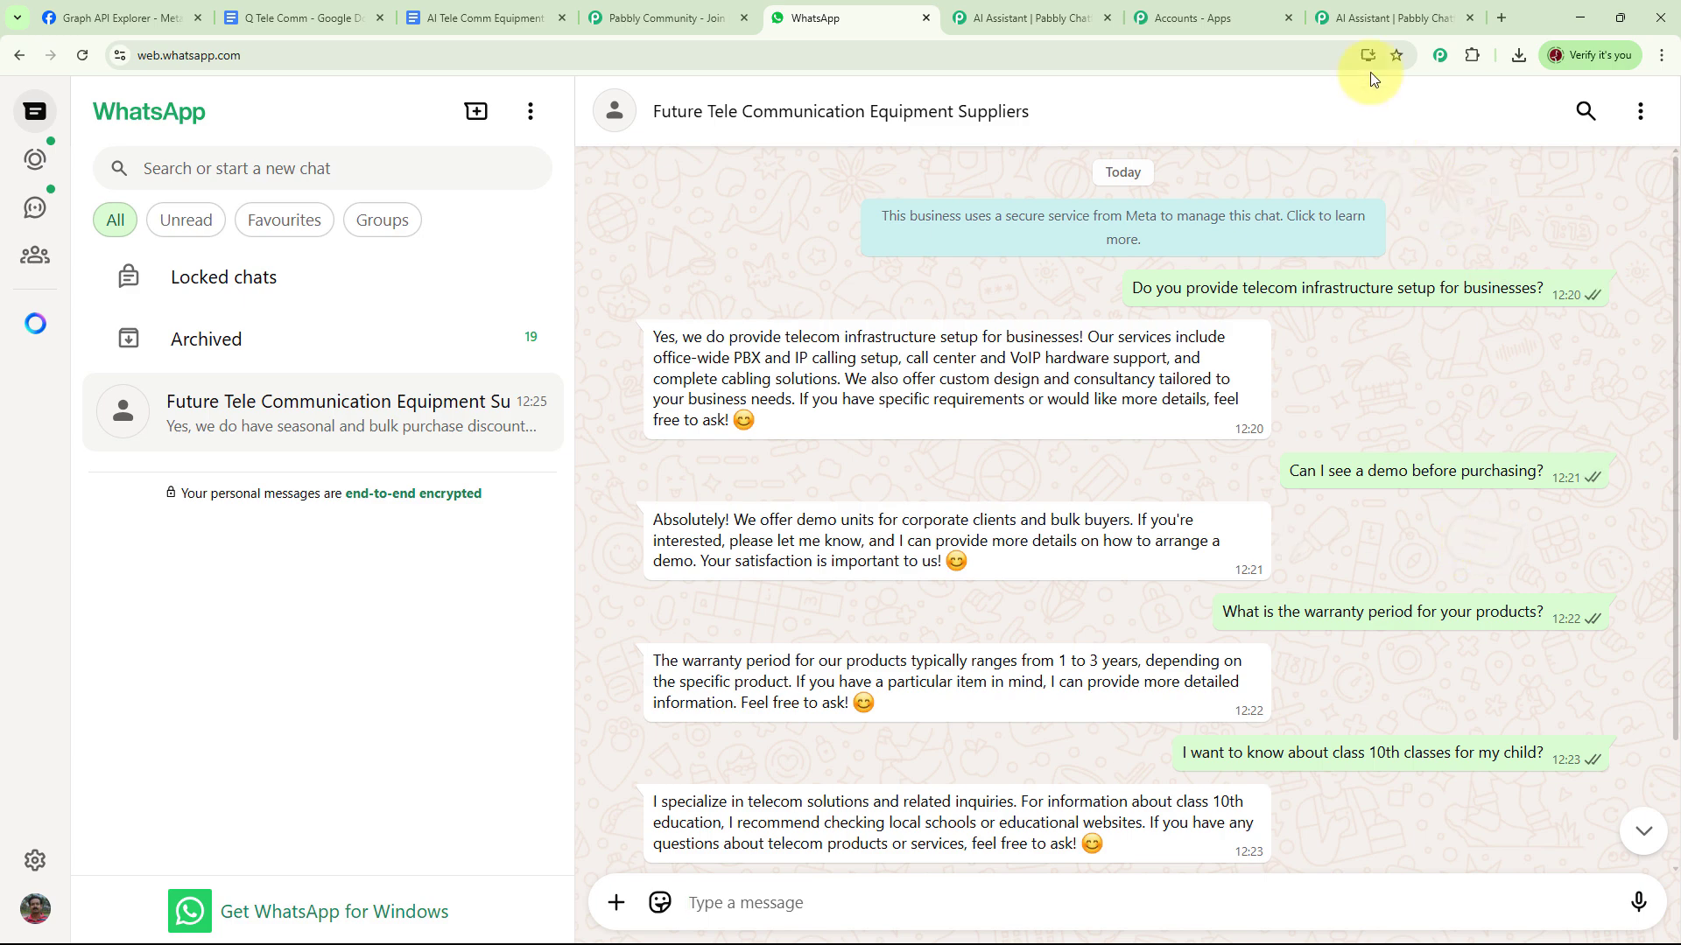
left_click(1367, 19)
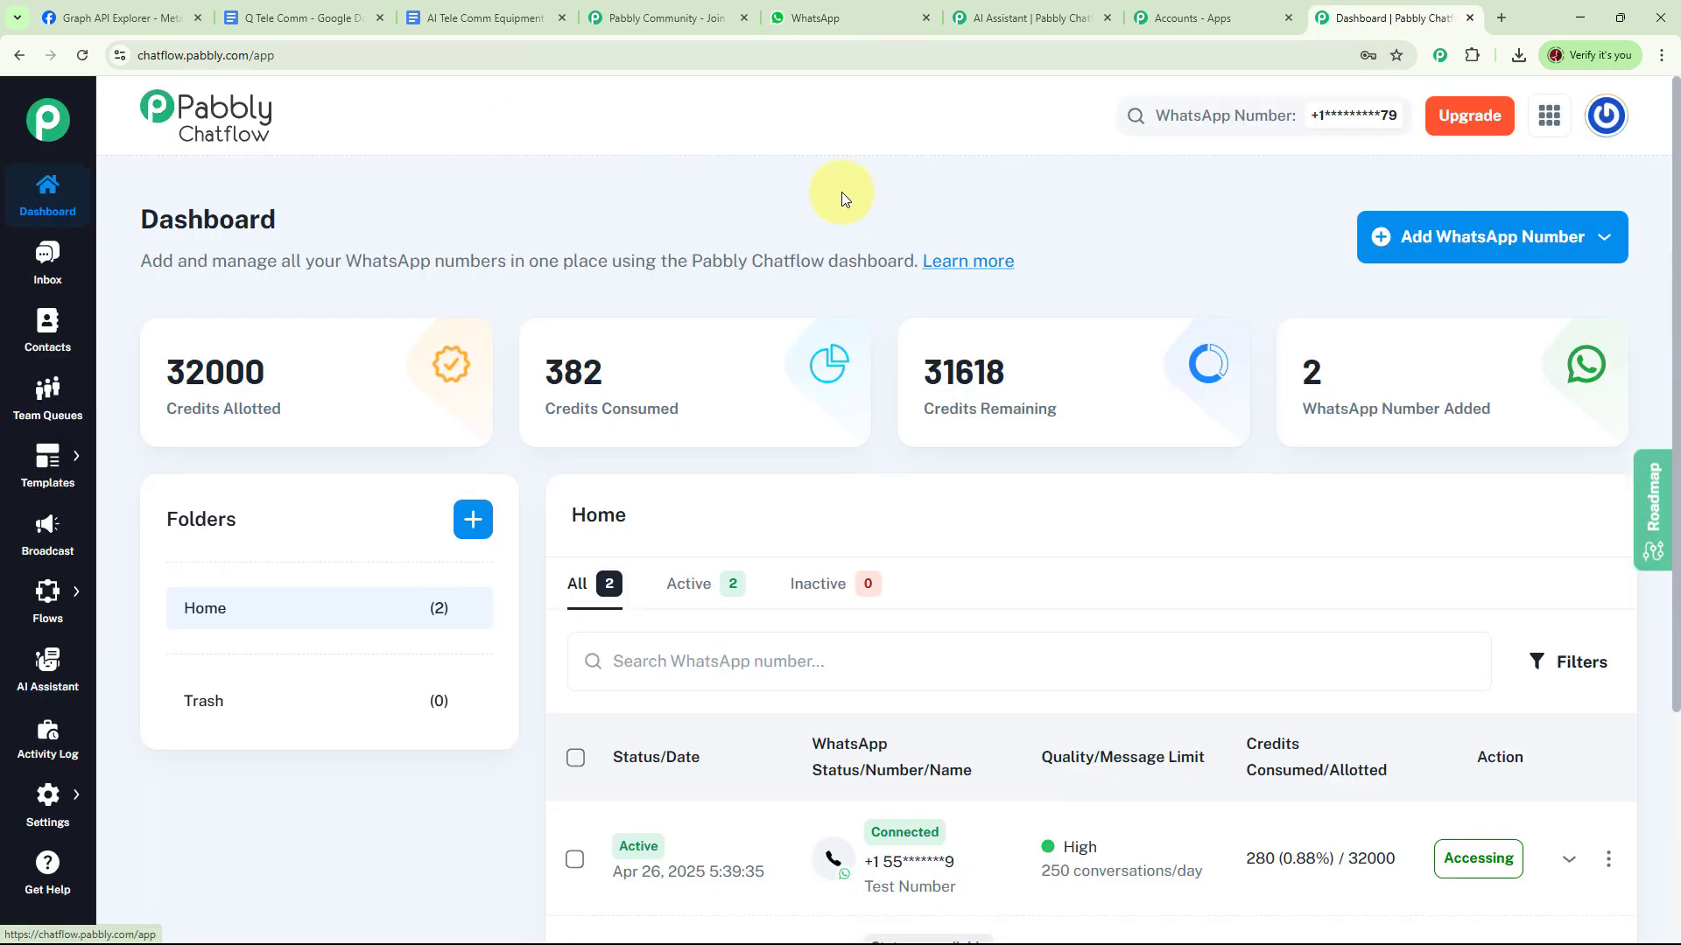